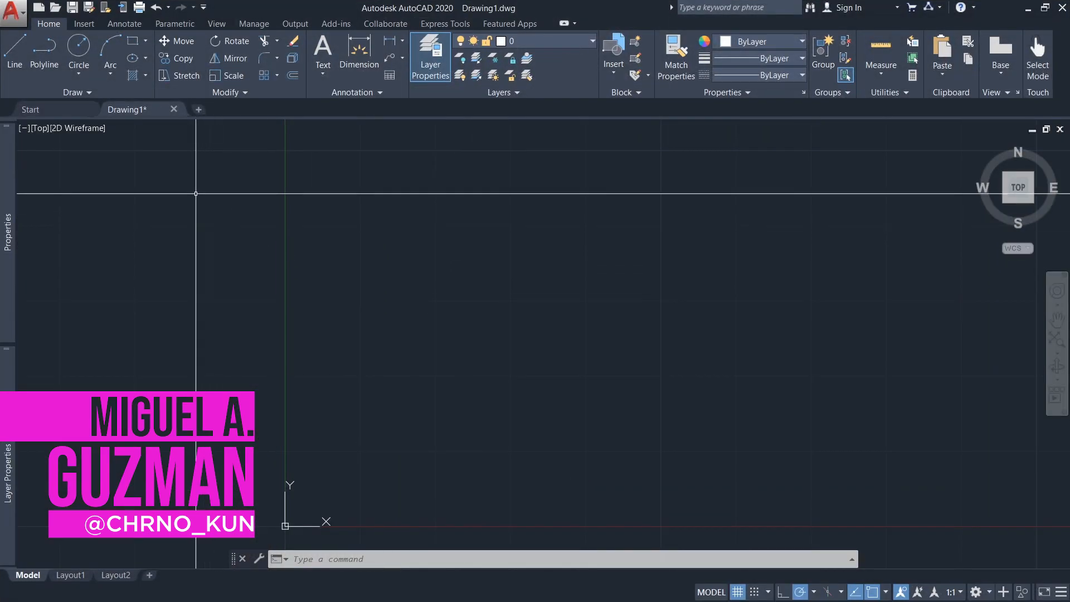
{"action": "left_click", "coordinate": [82, 93]}
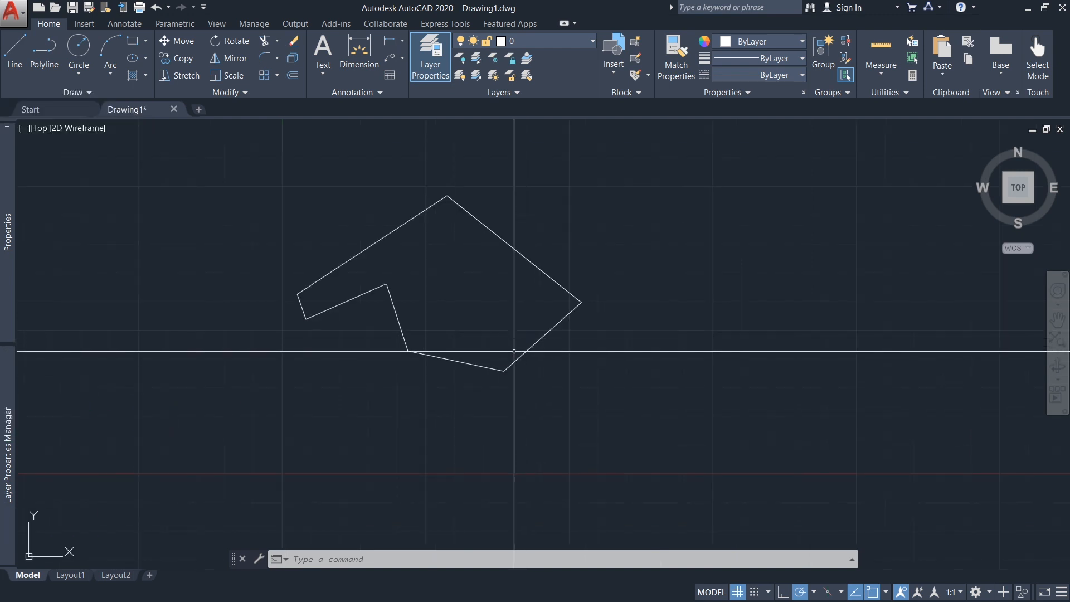
{"action": "mouse_move", "coordinate": [528, 336]}
{"action": "middle_mouse_down"}
{"action": "mouse_move", "coordinate": [547, 337]}
{"action": "mouse_move", "coordinate": [561, 257]}
{"action": "middle_mouse_up"}
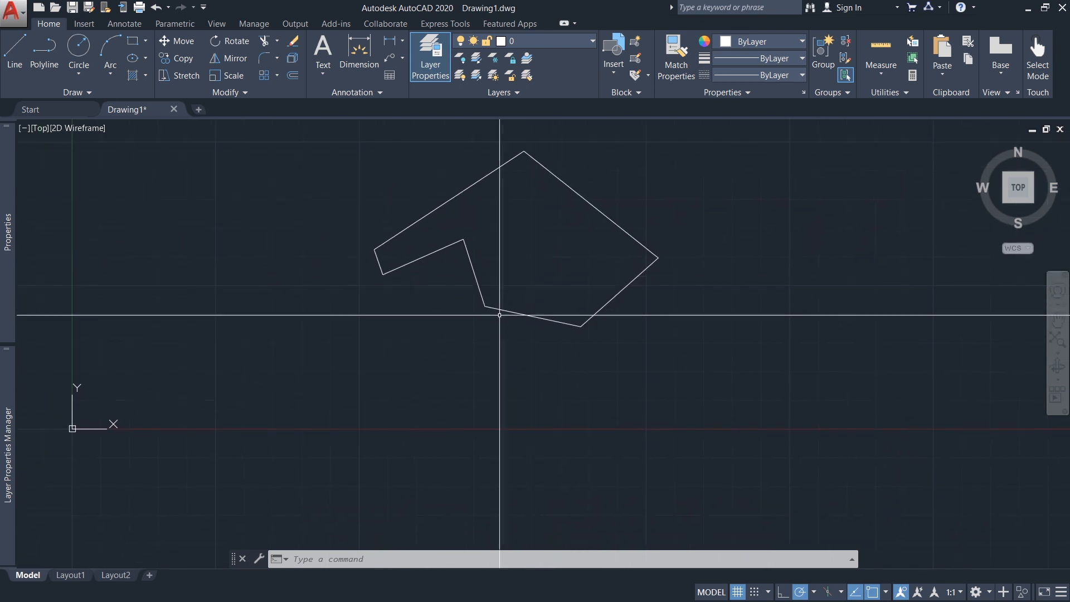
{"action": "middle_click_drag", "start_coordinate": [408, 333], "coordinate": [410, 314]}
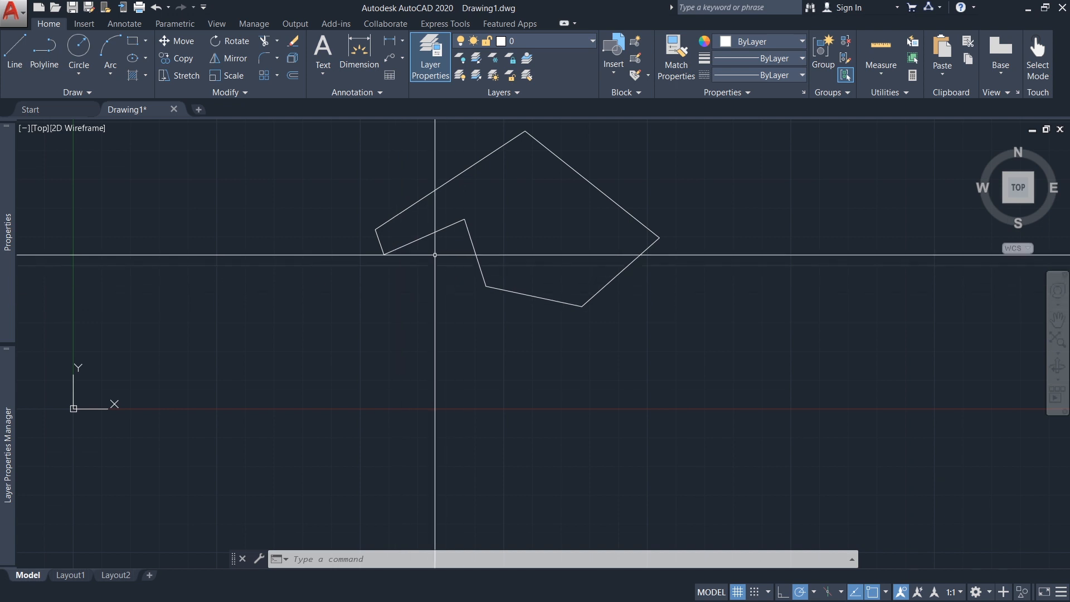
{"action": "middle_click_drag", "start_coordinate": [506, 267], "coordinate": [490, 287]}
Place vertical construction lines through the two vertices at the polygon's left end.
{"action": "left_click", "coordinate": [86, 94]}
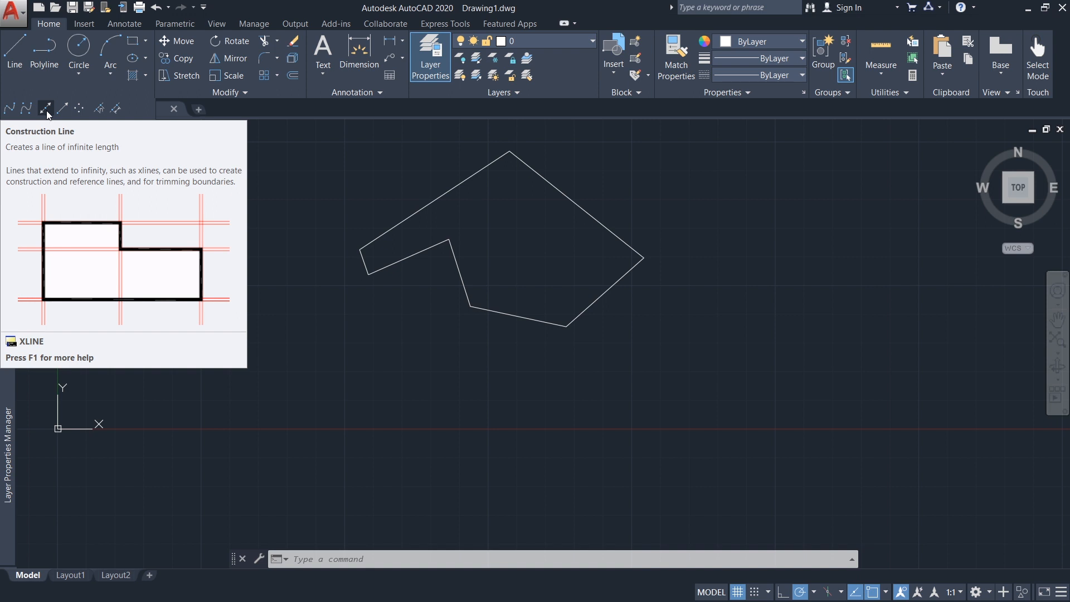
{"action": "left_click", "coordinate": [46, 111]}
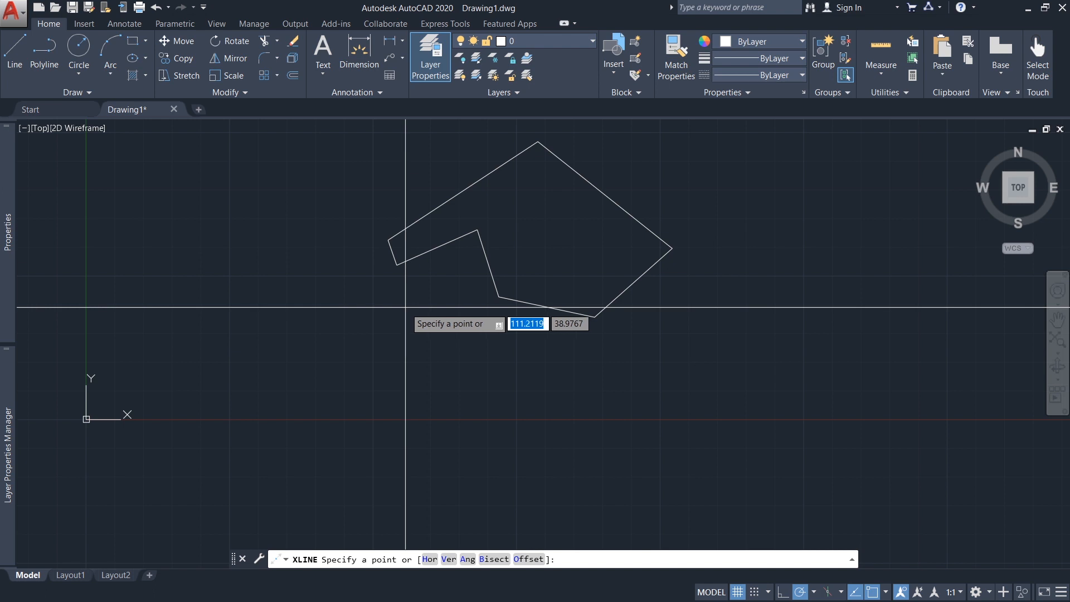
{"action": "left_click", "coordinate": [450, 560]}
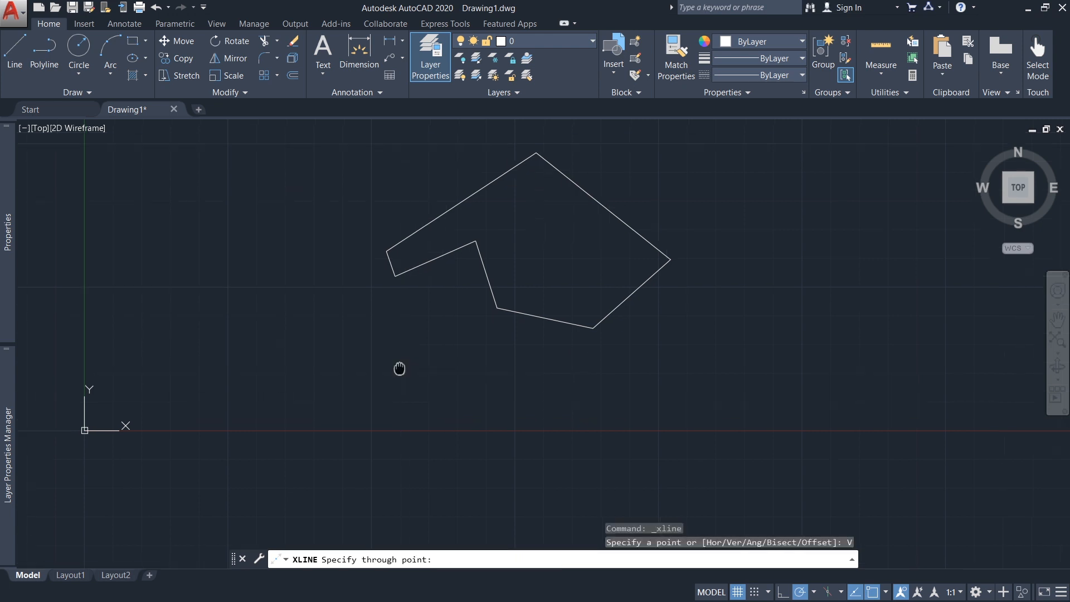
{"action": "scroll", "coordinate": [374, 295], "scroll_direction": "up", "scroll_amount": 6}
{"action": "middle_click_drag", "start_coordinate": [380, 293], "coordinate": [357, 331]}
{"action": "left_click", "coordinate": [368, 306]}
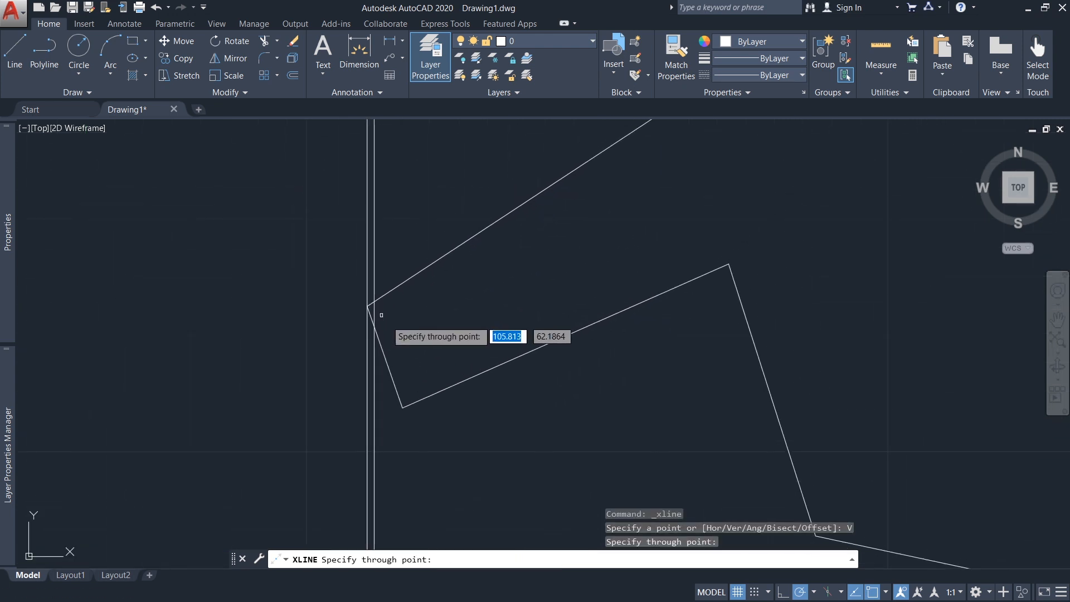
{"action": "left_click", "coordinate": [402, 407]}
{"action": "scroll", "coordinate": [533, 422], "scroll_direction": "down", "scroll_amount": 4}
{"action": "middle_click_drag", "start_coordinate": [548, 393], "coordinate": [511, 396]}
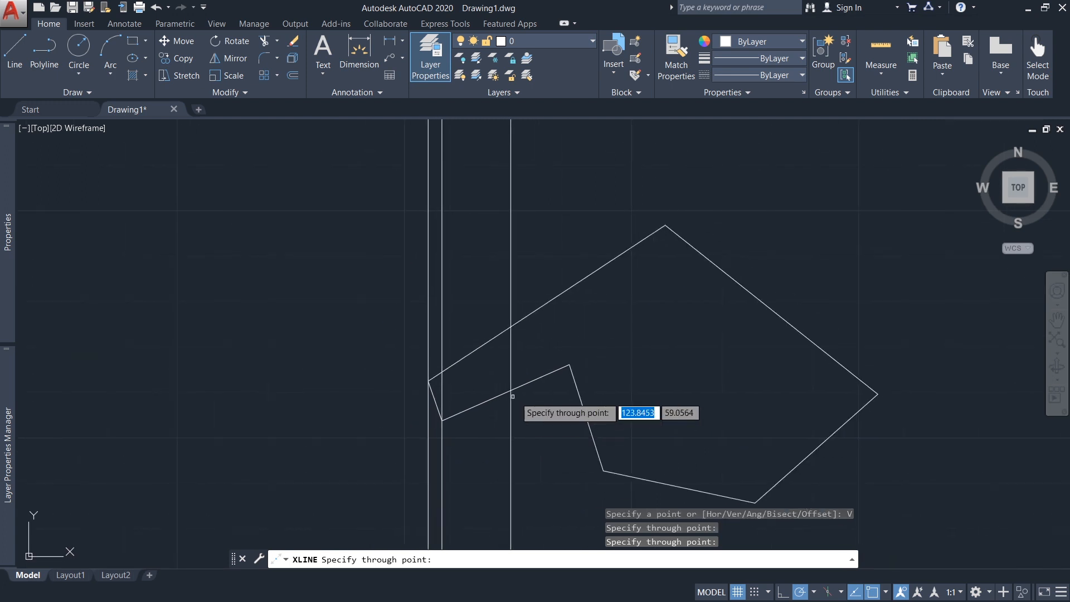
Add vertical construction lines through the polygon's notch corner, the vertex below it, the lowest vertex and the rightmost vertex.
{"action": "left_click", "coordinate": [570, 365]}
{"action": "middle_click_drag", "start_coordinate": [597, 441], "coordinate": [460, 350]}
{"action": "left_click", "coordinate": [467, 381]}
{"action": "left_click", "coordinate": [619, 413]}
{"action": "left_click", "coordinate": [741, 312]}
{"action": "key", "text": "Return"}
{"action": "scroll", "coordinate": [744, 335], "scroll_direction": "down", "scroll_amount": 4}
{"action": "middle_click_drag", "start_coordinate": [753, 404], "coordinate": [607, 330]}
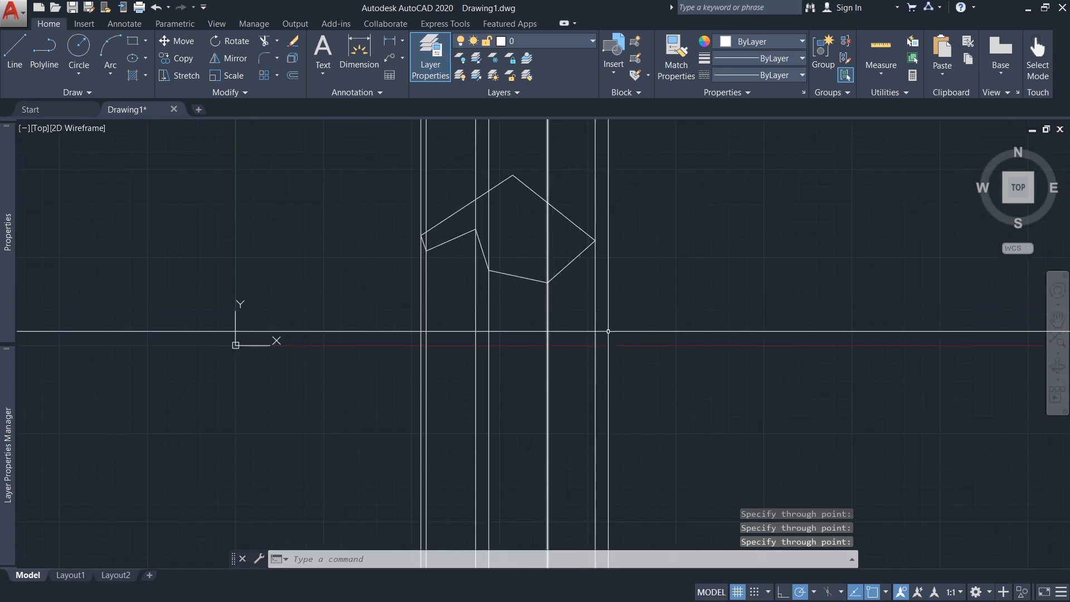
Examine how far the vertical construction lines extend above and below the polygon.
{"action": "scroll", "coordinate": [557, 339], "scroll_direction": "down", "scroll_amount": 2}
{"action": "scroll", "coordinate": [545, 343], "scroll_direction": "up", "scroll_amount": 2}
{"action": "scroll", "coordinate": [545, 339], "scroll_direction": "down", "scroll_amount": 8}
{"action": "middle_click_drag", "start_coordinate": [548, 314], "coordinate": [549, 367]}
{"action": "scroll", "coordinate": [548, 367], "scroll_direction": "down", "scroll_amount": 4}
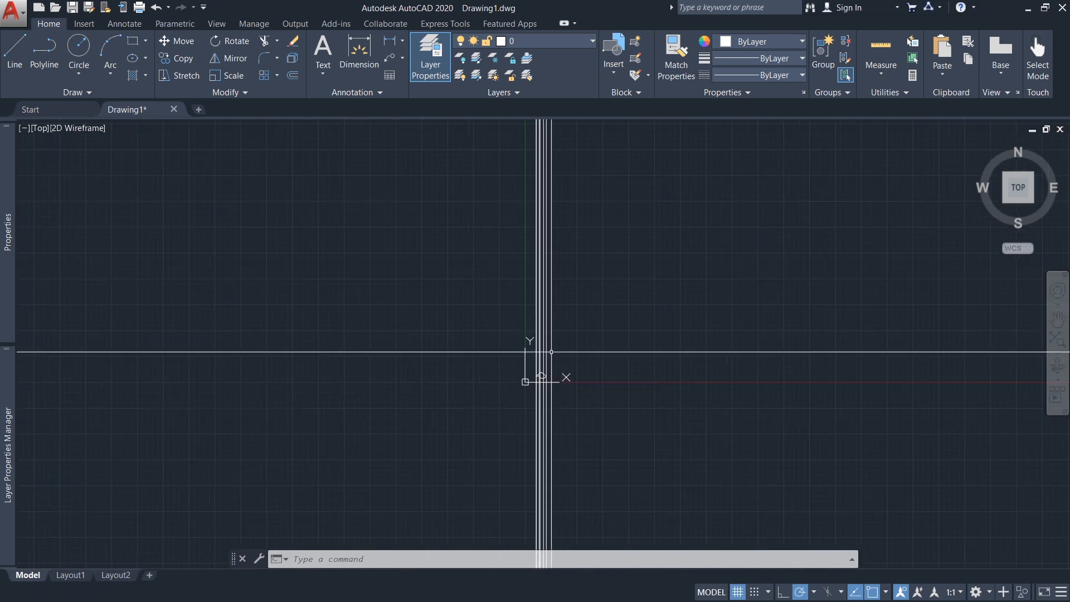
{"action": "scroll", "coordinate": [548, 381], "scroll_direction": "up", "scroll_amount": 4}
{"action": "scroll", "coordinate": [527, 395], "scroll_direction": "up", "scroll_amount": 8}
{"action": "mouse_move", "coordinate": [665, 441]}
{"action": "middle_mouse_down"}
{"action": "mouse_move", "coordinate": [646, 408]}
{"action": "mouse_move", "coordinate": [647, 418]}
{"action": "mouse_move", "coordinate": [604, 419]}
{"action": "middle_mouse_up"}
{"action": "middle_click_drag", "start_coordinate": [540, 408], "coordinate": [537, 387]}
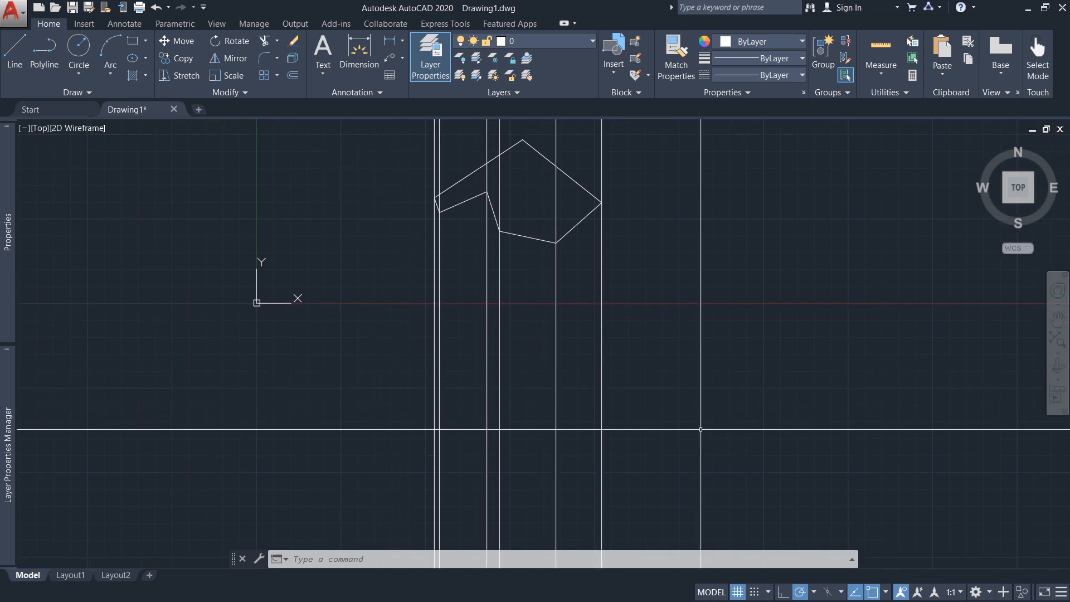
{"action": "middle_click_drag", "start_coordinate": [649, 429], "coordinate": [684, 402]}
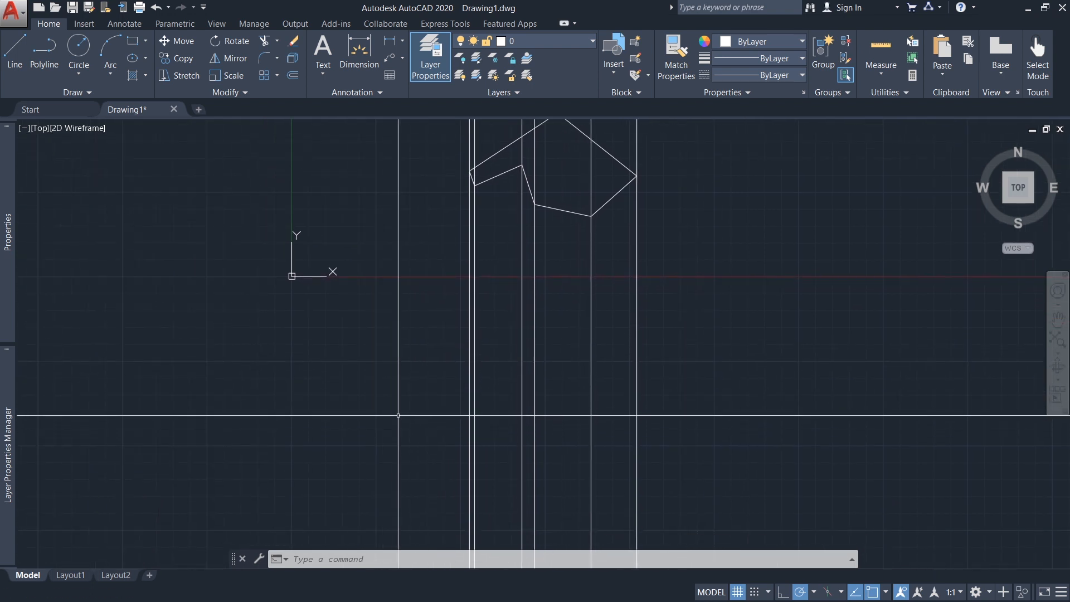
{"action": "middle_click_drag", "start_coordinate": [396, 411], "coordinate": [319, 481]}
{"action": "middle_click_drag", "start_coordinate": [621, 404], "coordinate": [602, 396]}
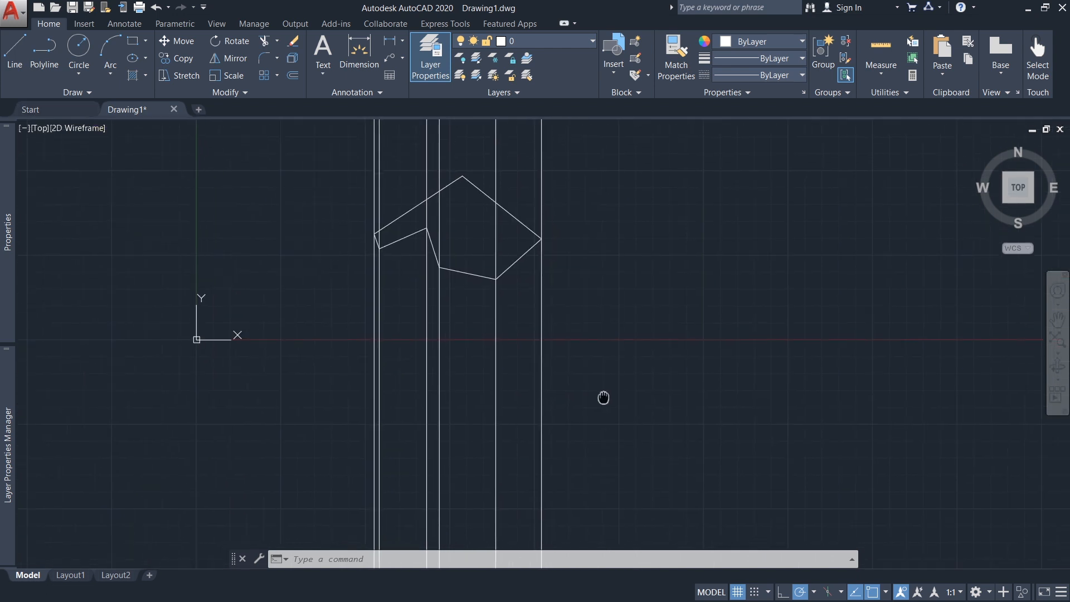
Place horizontal construction lines through the polygon's top, rightmost and lowest vertices.
{"action": "left_click", "coordinate": [66, 96]}
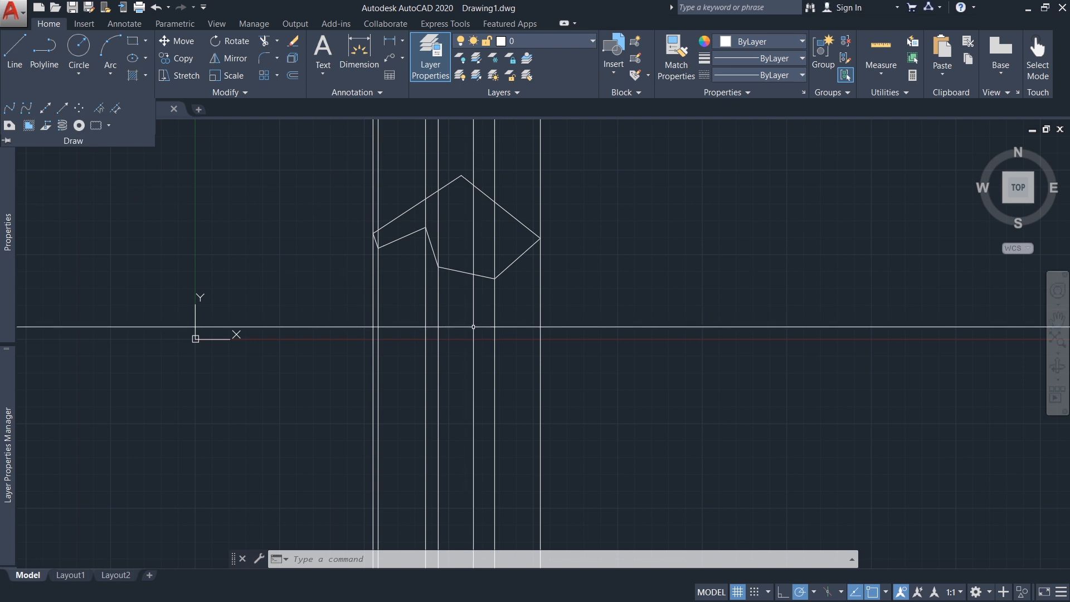
{"action": "mouse_move", "coordinate": [554, 366]}
{"action": "middle_mouse_down"}
{"action": "mouse_move", "coordinate": [549, 337]}
{"action": "mouse_move", "coordinate": [510, 409]}
{"action": "middle_mouse_up"}
{"action": "type", "text": "xl"}
{"action": "key", "text": "Return"}
{"action": "type", "text": "h"}
{"action": "key", "text": "Return"}
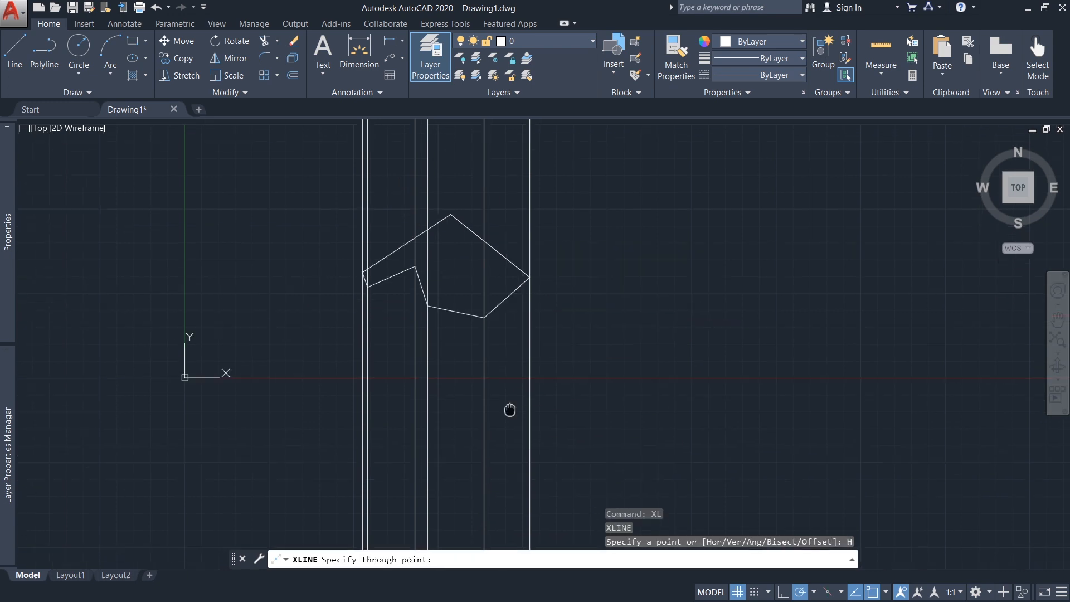
{"action": "scroll", "coordinate": [492, 163], "scroll_direction": "up", "scroll_amount": 2}
{"action": "left_click", "coordinate": [426, 246]}
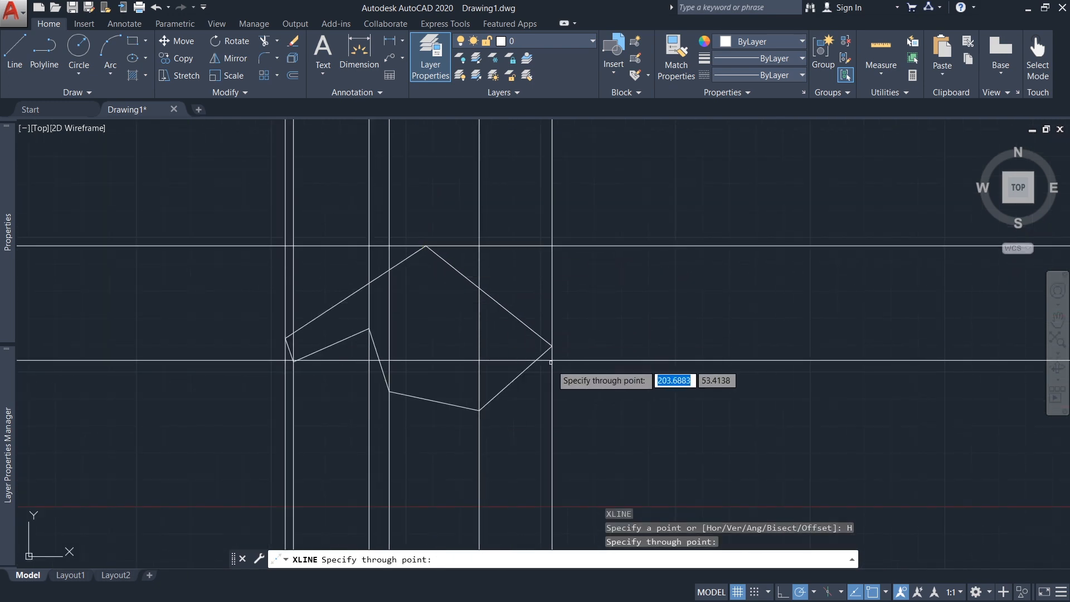
{"action": "left_click", "coordinate": [551, 346]}
{"action": "left_click", "coordinate": [479, 410]}
{"action": "key", "text": "Return"}
Examine the grid of vertical and horizontal construction lines crossing at the polygon's vertices.
{"action": "scroll", "coordinate": [591, 423], "scroll_direction": "down", "scroll_amount": 3}
{"action": "scroll", "coordinate": [613, 390], "scroll_direction": "up", "scroll_amount": 5}
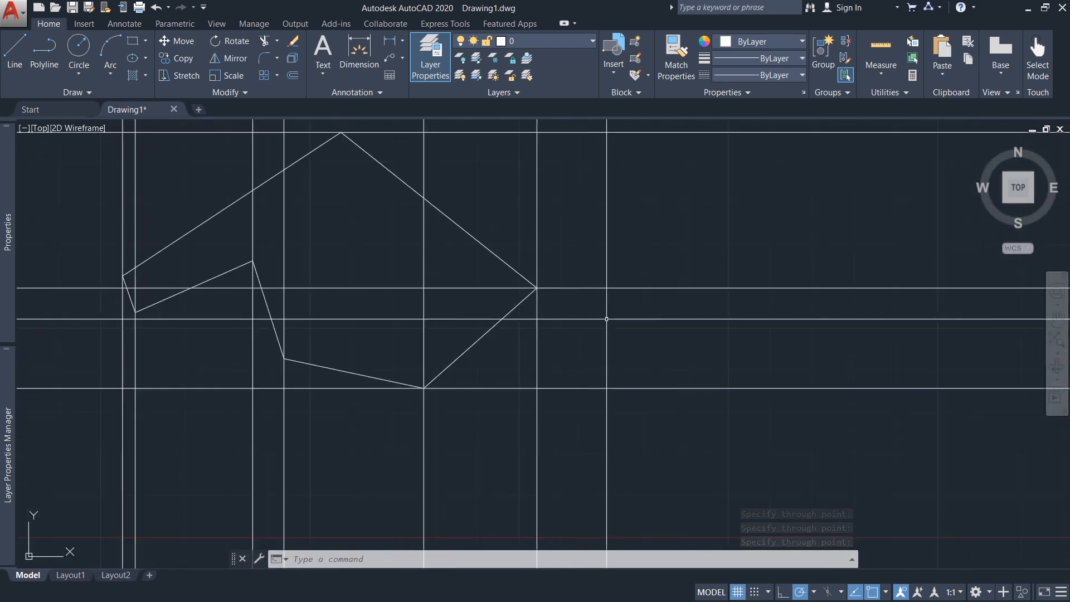
{"action": "mouse_move", "coordinate": [607, 319]}
{"action": "middle_mouse_down"}
{"action": "mouse_move", "coordinate": [683, 402]}
{"action": "mouse_move", "coordinate": [748, 397]}
{"action": "middle_mouse_up"}
{"action": "scroll", "coordinate": [598, 331], "scroll_direction": "down", "scroll_amount": 2}
{"action": "mouse_move", "coordinate": [678, 385]}
{"action": "middle_mouse_down"}
{"action": "mouse_move", "coordinate": [629, 366]}
{"action": "mouse_move", "coordinate": [606, 330]}
{"action": "middle_mouse_up"}
{"action": "middle_click_drag", "start_coordinate": [563, 357], "coordinate": [576, 356]}
{"action": "middle_click_drag", "start_coordinate": [541, 396], "coordinate": [546, 357]}
{"action": "middle_click_drag", "start_coordinate": [491, 398], "coordinate": [511, 406]}
{"action": "middle_click_drag", "start_coordinate": [689, 337], "coordinate": [676, 378]}
{"action": "middle_click_drag", "start_coordinate": [617, 411], "coordinate": [597, 379]}
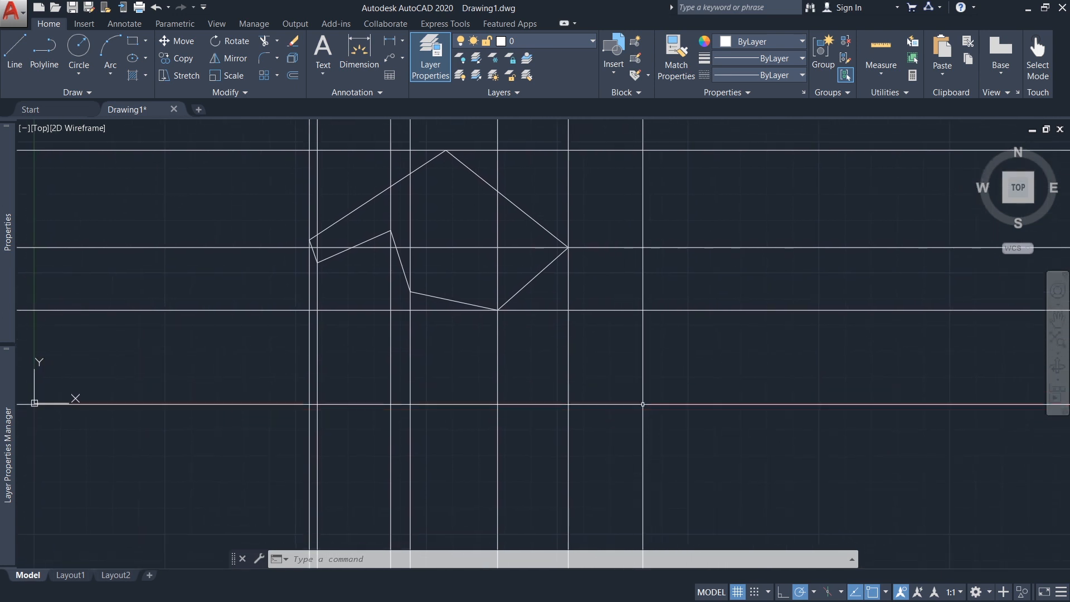
{"action": "mouse_move", "coordinate": [643, 404]}
{"action": "middle_mouse_down"}
{"action": "mouse_move", "coordinate": [641, 432]}
{"action": "mouse_move", "coordinate": [629, 405]}
{"action": "mouse_move", "coordinate": [643, 382]}
{"action": "middle_mouse_up"}
Draw three rays fanning up to the right from one start point in the empty area to the lower right of the polygon.
{"action": "left_click", "coordinate": [77, 95]}
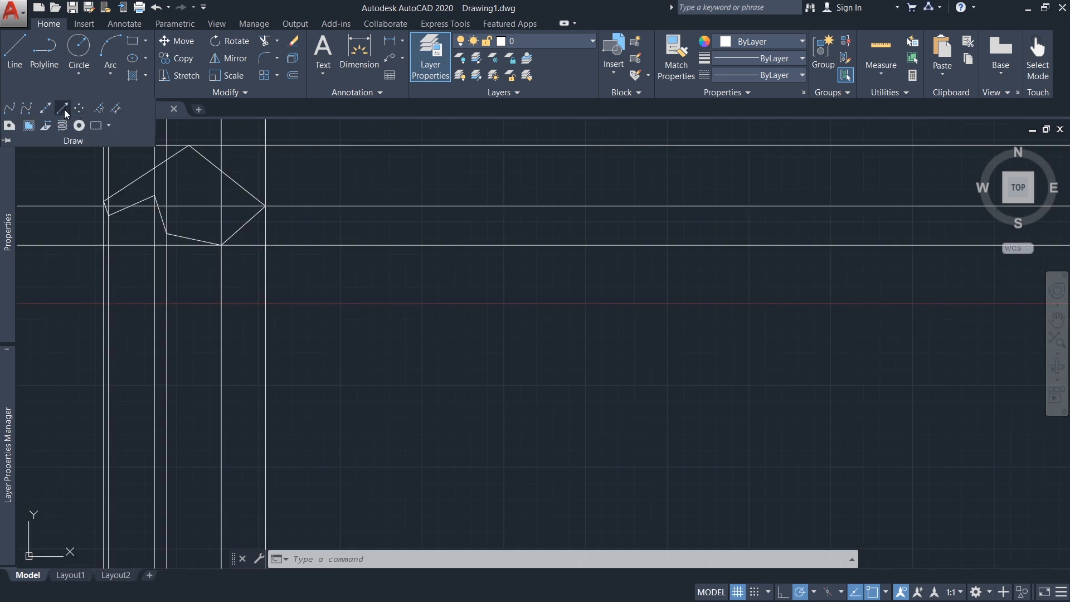
{"action": "left_click", "coordinate": [64, 112]}
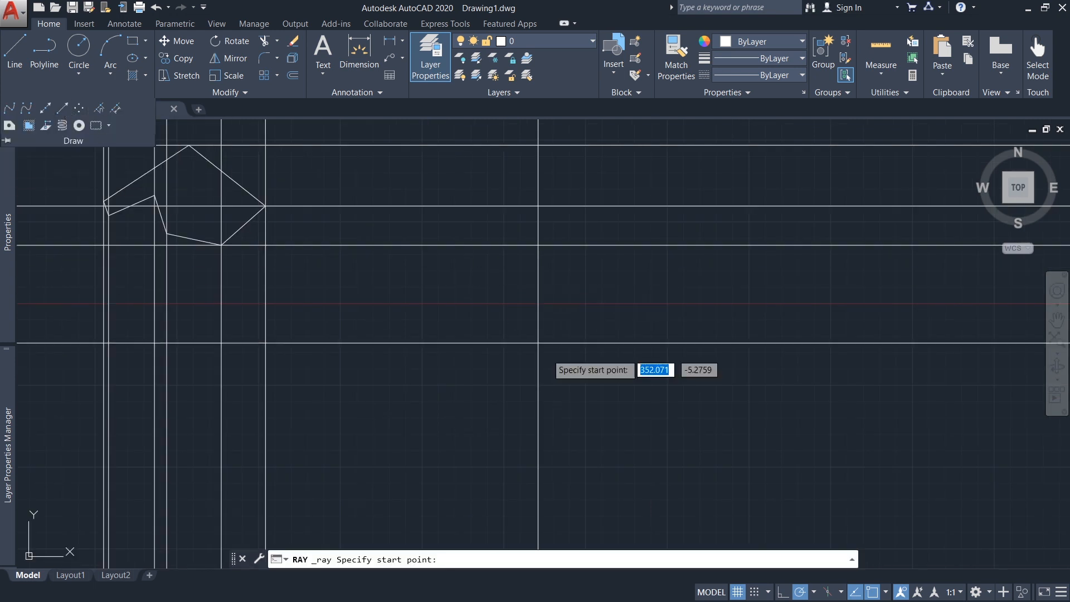
{"action": "middle_click_drag", "start_coordinate": [520, 385], "coordinate": [452, 407]}
{"action": "scroll", "coordinate": [448, 396], "scroll_direction": "down", "scroll_amount": 4}
{"action": "scroll", "coordinate": [456, 408], "scroll_direction": "up", "scroll_amount": 2}
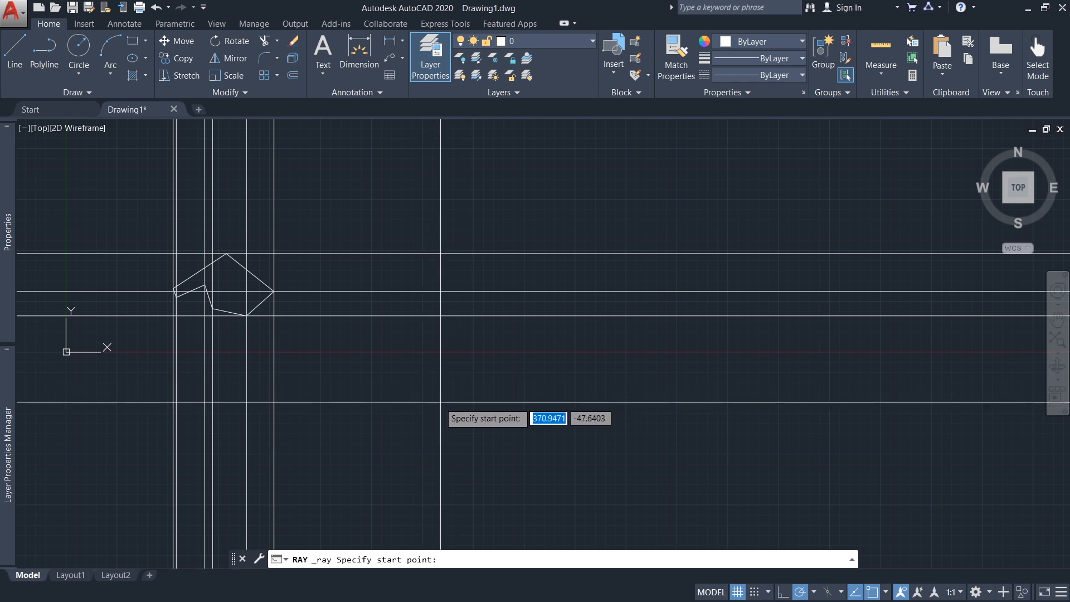
{"action": "left_click", "coordinate": [443, 420]}
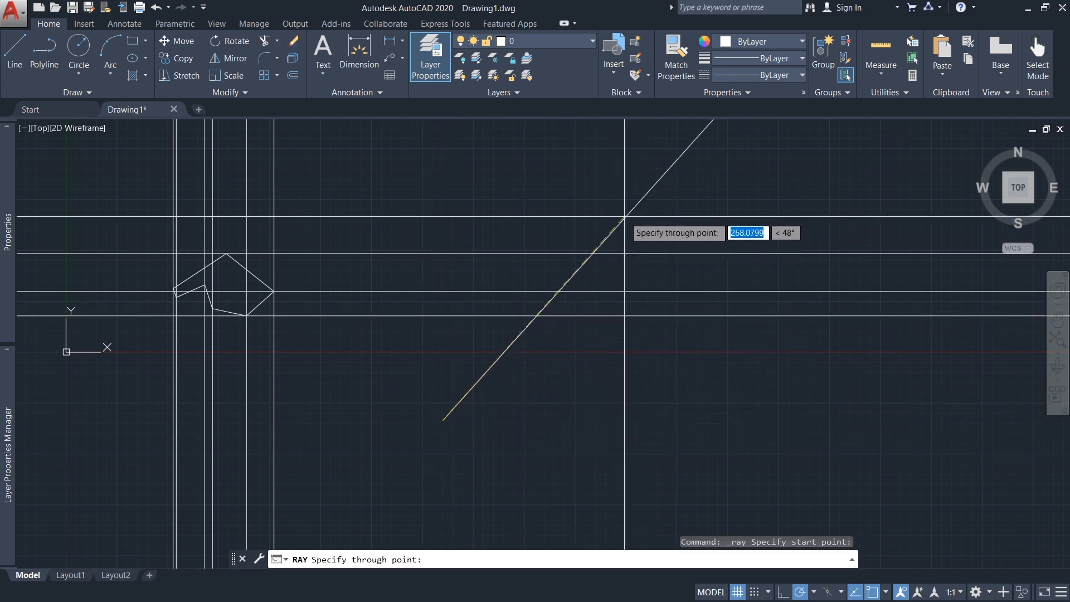
{"action": "middle_click_drag", "start_coordinate": [607, 424], "coordinate": [582, 442]}
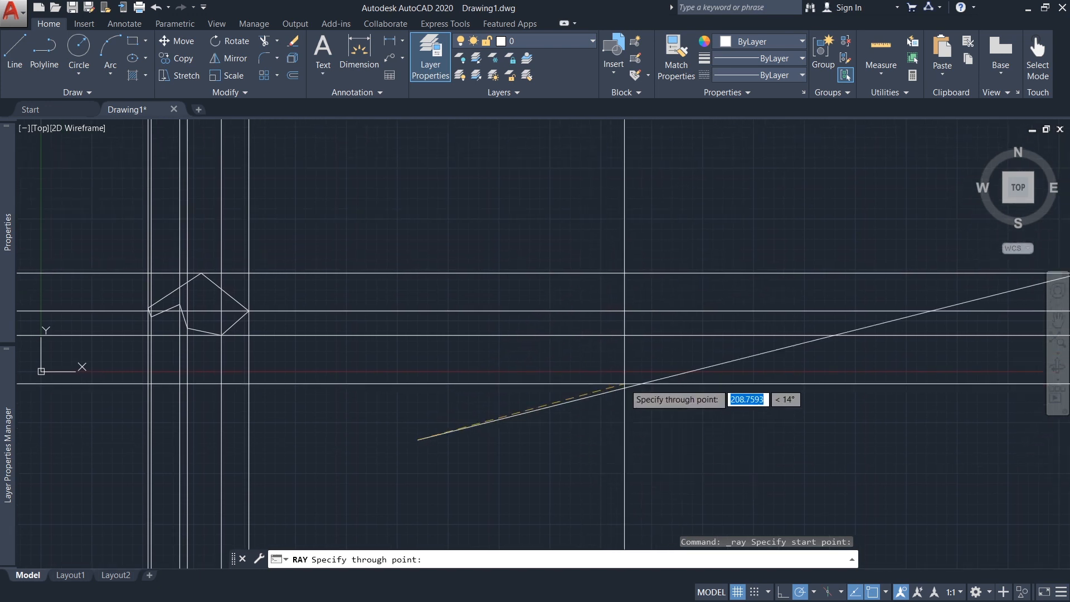
{"action": "left_click", "coordinate": [600, 244]}
{"action": "left_click", "coordinate": [645, 299]}
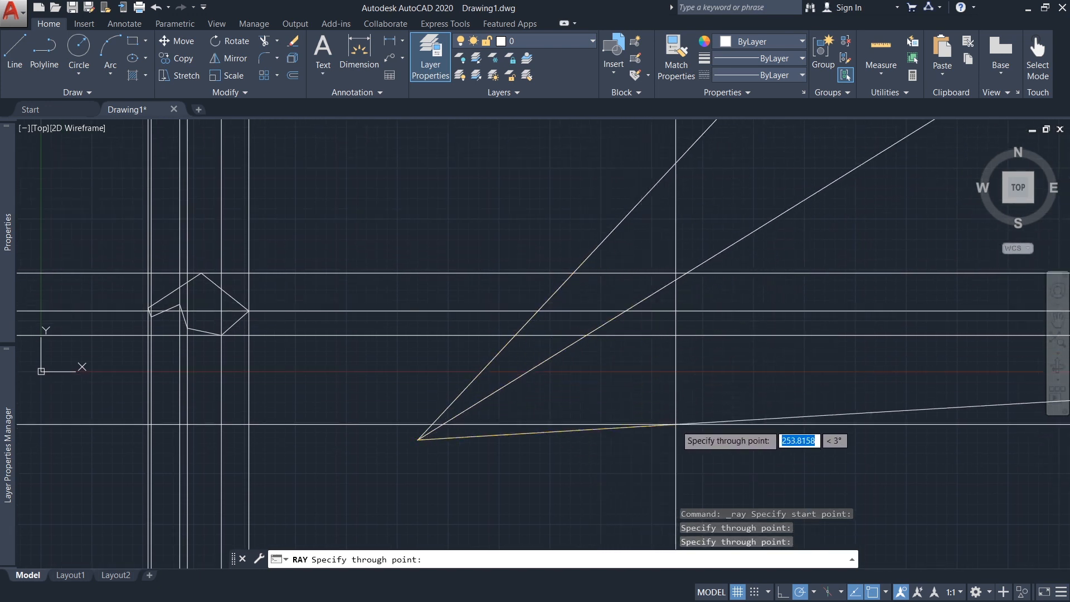
{"action": "left_click", "coordinate": [677, 405]}
Add two more rays from the same start point sloping down to the right, the last at about 350°.
{"action": "middle_click_drag", "start_coordinate": [539, 456], "coordinate": [500, 394]}
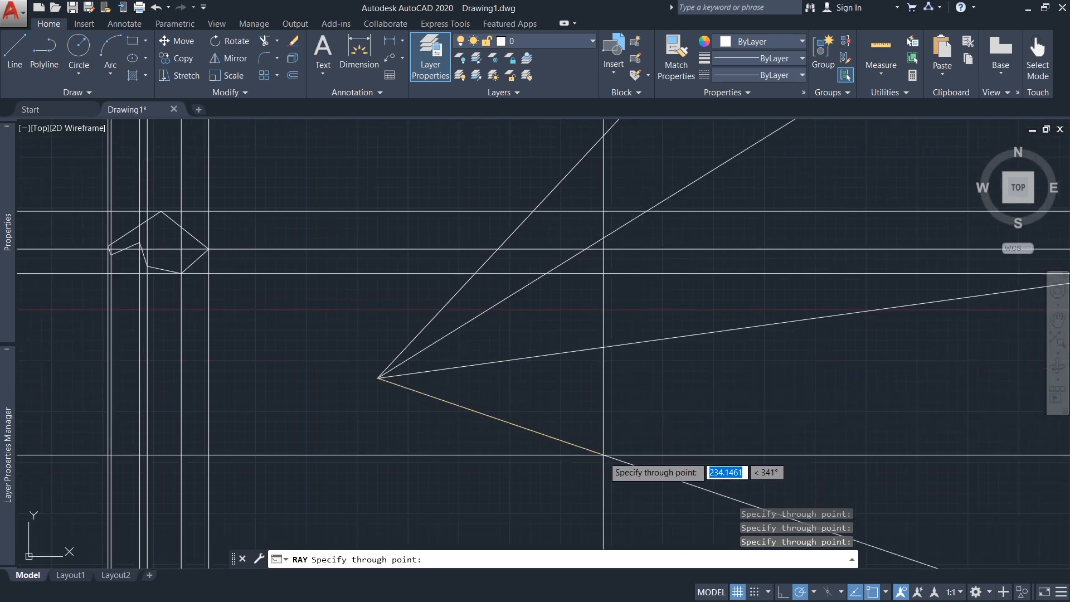
{"action": "scroll", "coordinate": [630, 423], "scroll_direction": "down", "scroll_amount": 1}
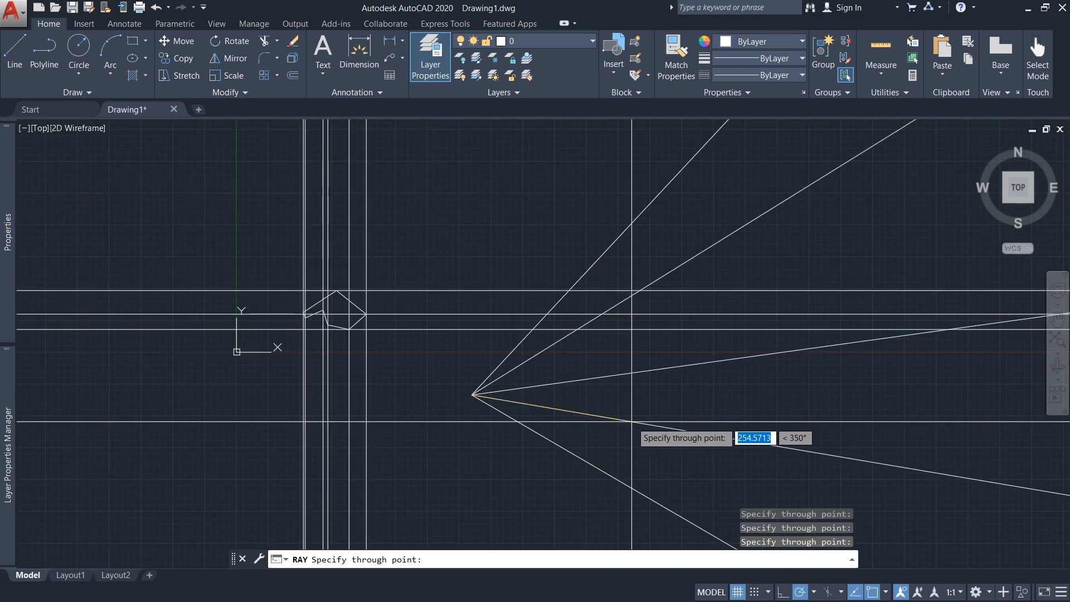
{"action": "left_click", "coordinate": [633, 421]}
{"action": "key", "text": "Return"}
Examine how the rays extend from their shared start point compared with the construction lines.
{"action": "scroll", "coordinate": [631, 422], "scroll_direction": "down", "scroll_amount": 3}
{"action": "mouse_move", "coordinate": [648, 428]}
{"action": "middle_mouse_down"}
{"action": "mouse_move", "coordinate": [554, 434]}
{"action": "mouse_move", "coordinate": [424, 478]}
{"action": "middle_mouse_up"}
{"action": "scroll", "coordinate": [476, 430], "scroll_direction": "up", "scroll_amount": 1}
{"action": "scroll", "coordinate": [465, 427], "scroll_direction": "down", "scroll_amount": 4}
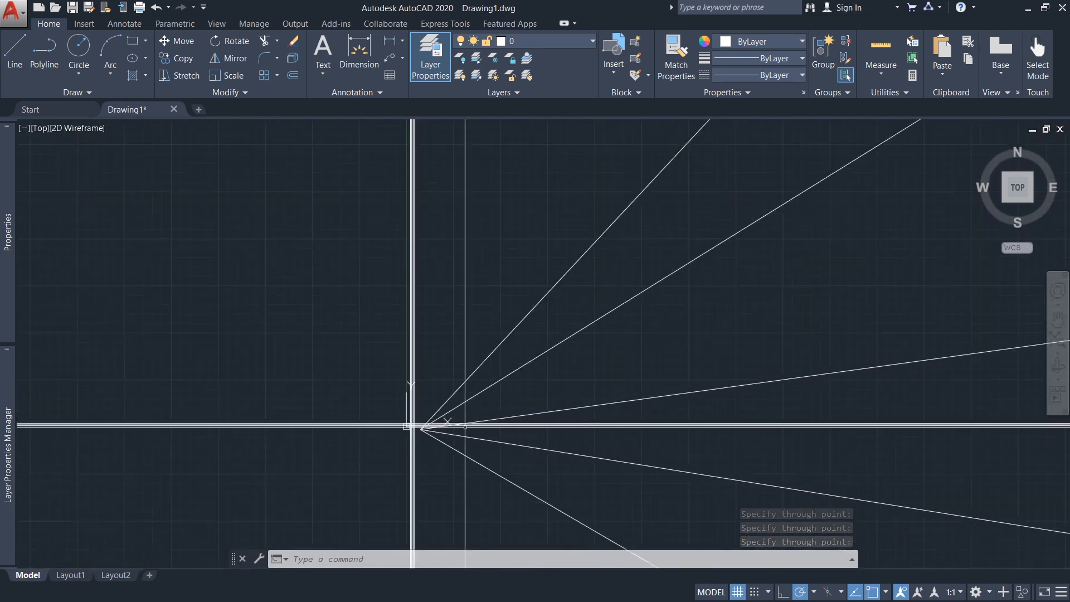
{"action": "scroll", "coordinate": [658, 462], "scroll_direction": "up", "scroll_amount": 2}
{"action": "middle_click_drag", "start_coordinate": [457, 431], "coordinate": [655, 463]}
{"action": "scroll", "coordinate": [533, 457], "scroll_direction": "up", "scroll_amount": 1}
{"action": "middle_click_drag", "start_coordinate": [410, 417], "coordinate": [621, 440]}
{"action": "scroll", "coordinate": [485, 411], "scroll_direction": "up", "scroll_amount": 1}
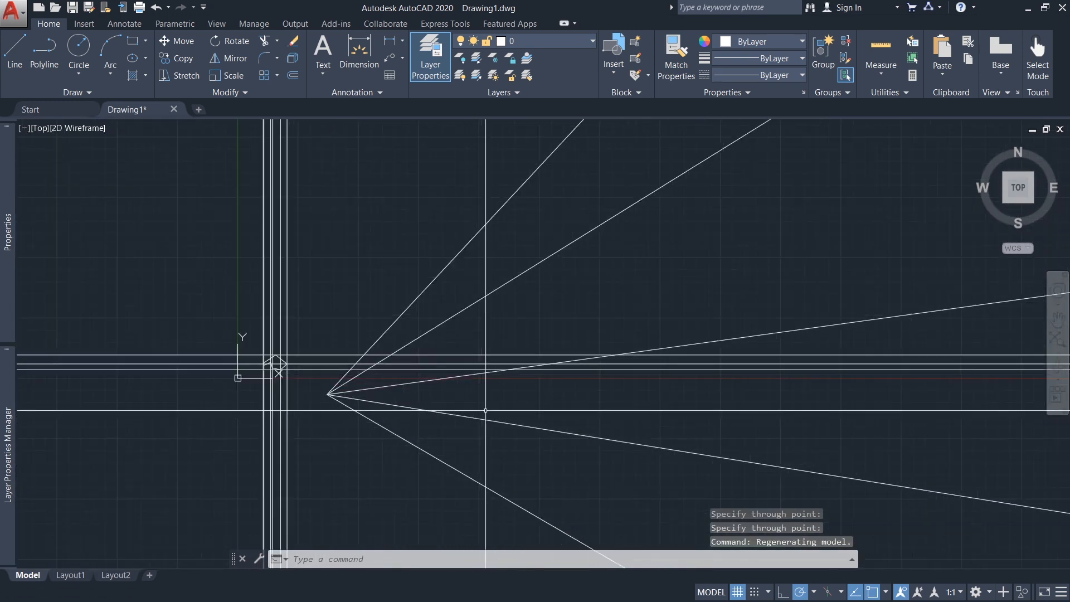
{"action": "middle_click_drag", "start_coordinate": [485, 411], "coordinate": [549, 401]}
{"action": "mouse_move", "coordinate": [484, 372]}
{"action": "middle_mouse_down"}
{"action": "mouse_move", "coordinate": [480, 332]}
{"action": "mouse_move", "coordinate": [466, 396]}
{"action": "middle_mouse_up"}
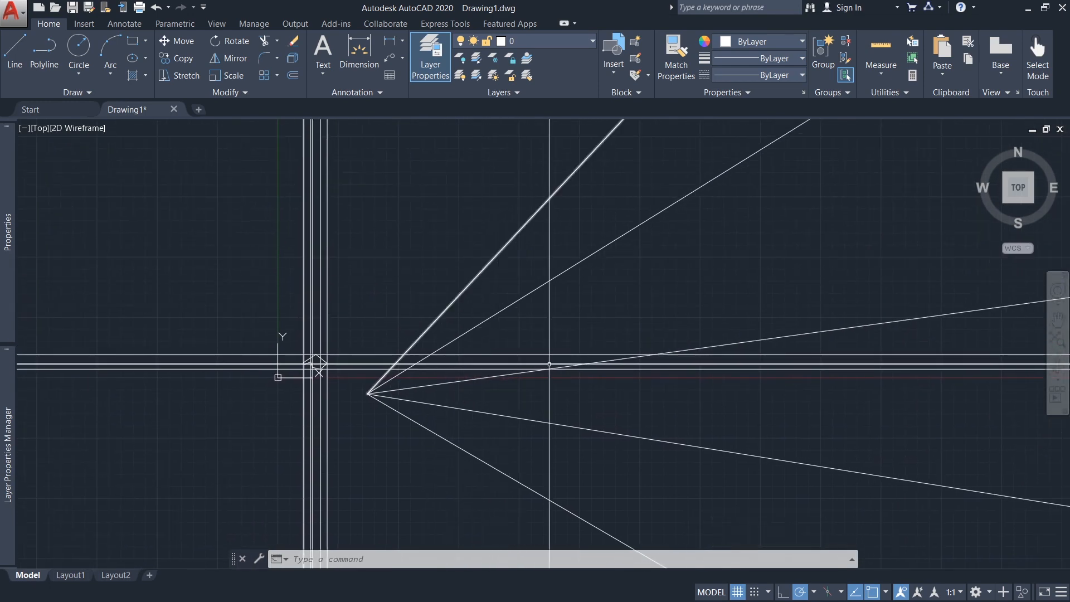
{"action": "middle_click_drag", "start_coordinate": [540, 423], "coordinate": [593, 390]}
{"action": "middle_click_drag", "start_coordinate": [500, 374], "coordinate": [504, 413]}
{"action": "scroll", "coordinate": [490, 380], "scroll_direction": "up", "scroll_amount": 1}
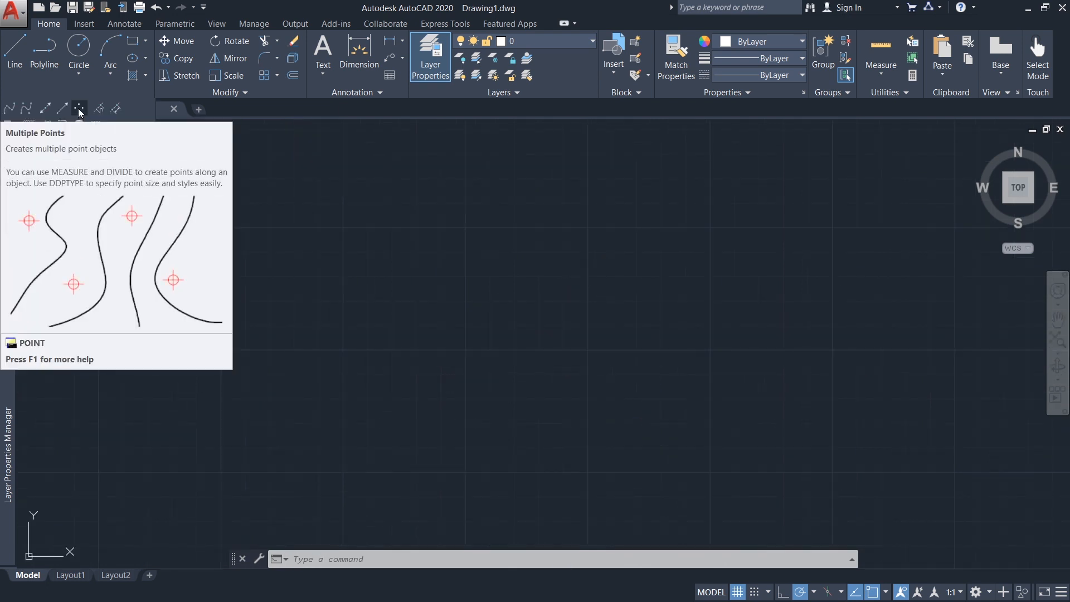
Place six scattered point objects in an empty area of the drawing with the Multiple Points command.
{"action": "left_click", "coordinate": [79, 109]}
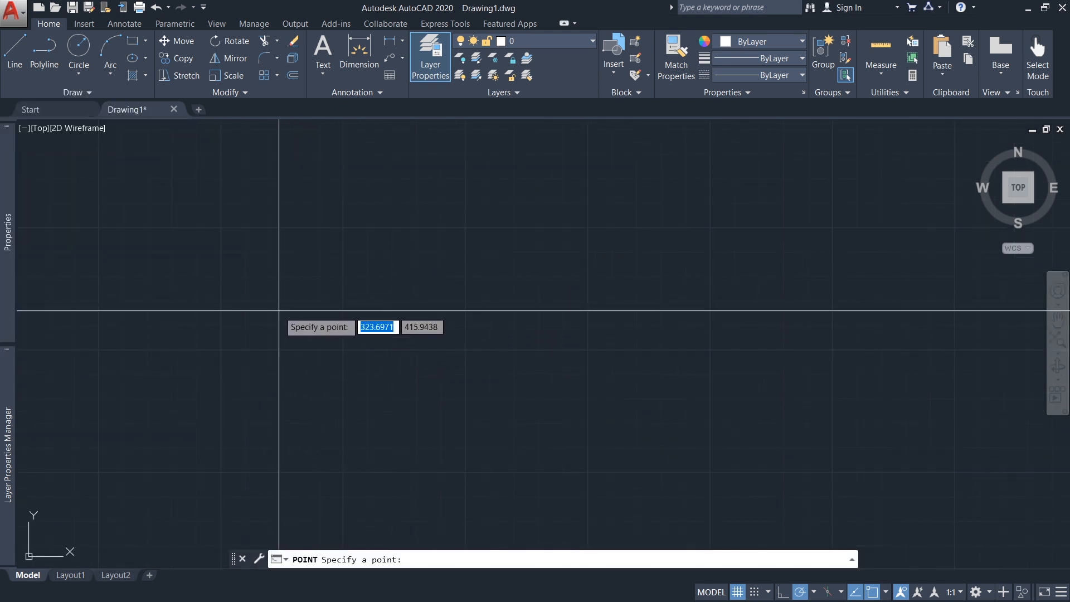
{"action": "left_click", "coordinate": [425, 246]}
{"action": "left_click", "coordinate": [648, 311]}
{"action": "left_click", "coordinate": [579, 409]}
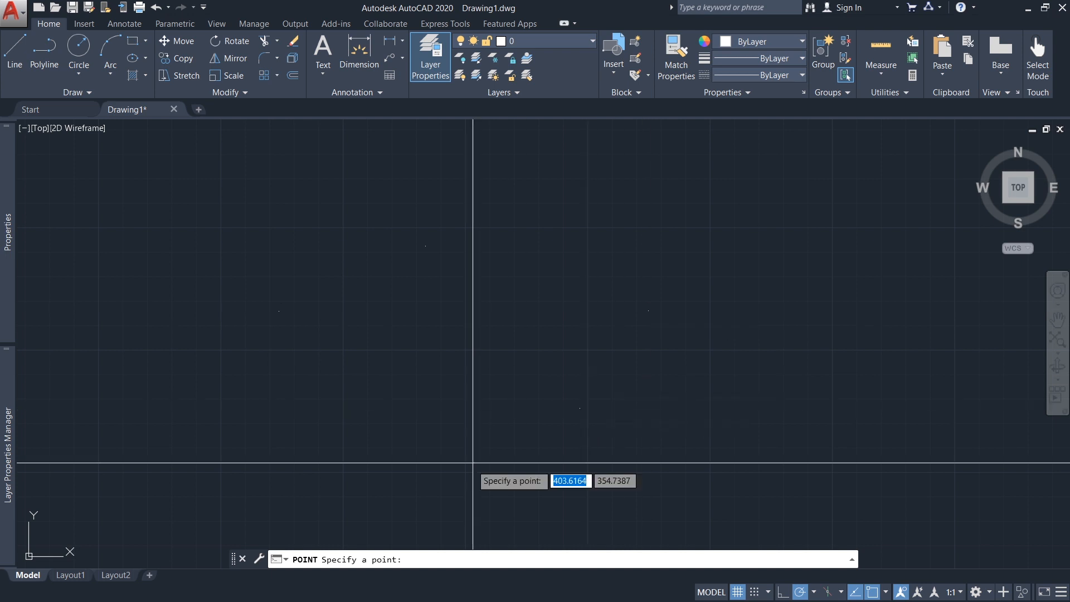
{"action": "left_click", "coordinate": [456, 473]}
{"action": "left_click", "coordinate": [534, 338]}
{"action": "key", "text": "Return"}
{"action": "key", "text": "Escape"}
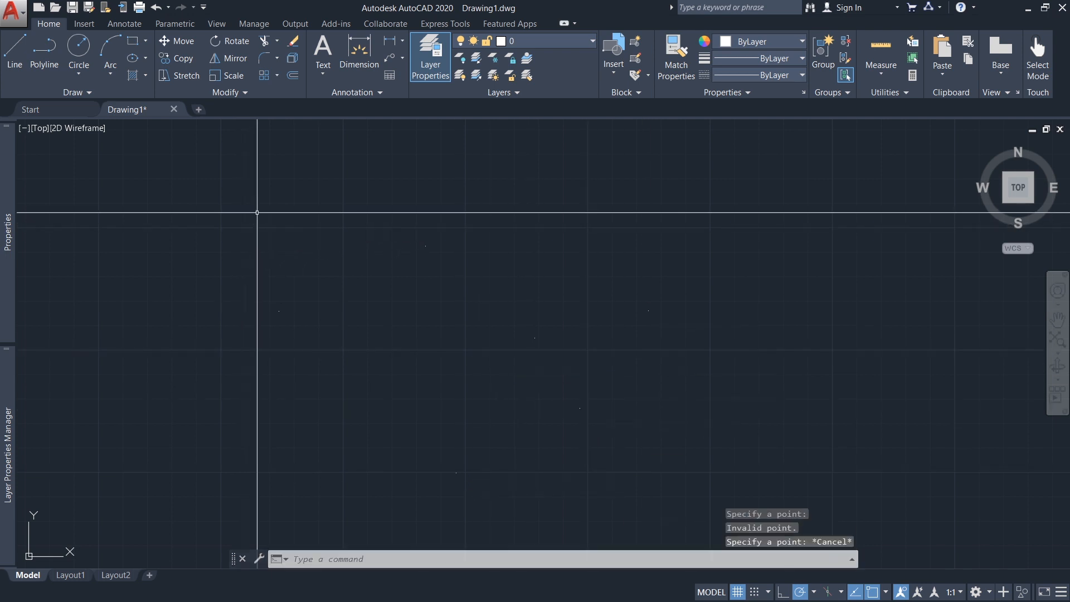
Select all six point objects with a selection window around them.
{"action": "left_click", "coordinate": [256, 210]}
{"action": "left_click", "coordinate": [693, 468]}
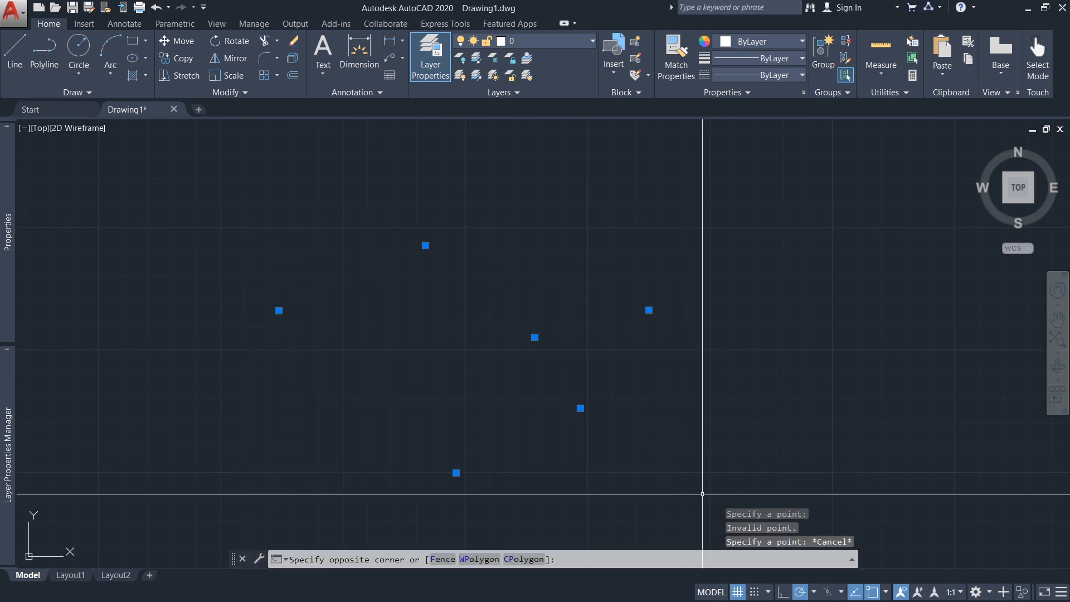
{"action": "middle_click_drag", "start_coordinate": [489, 339], "coordinate": [532, 318]}
{"action": "middle_click_drag", "start_coordinate": [421, 327], "coordinate": [414, 336]}
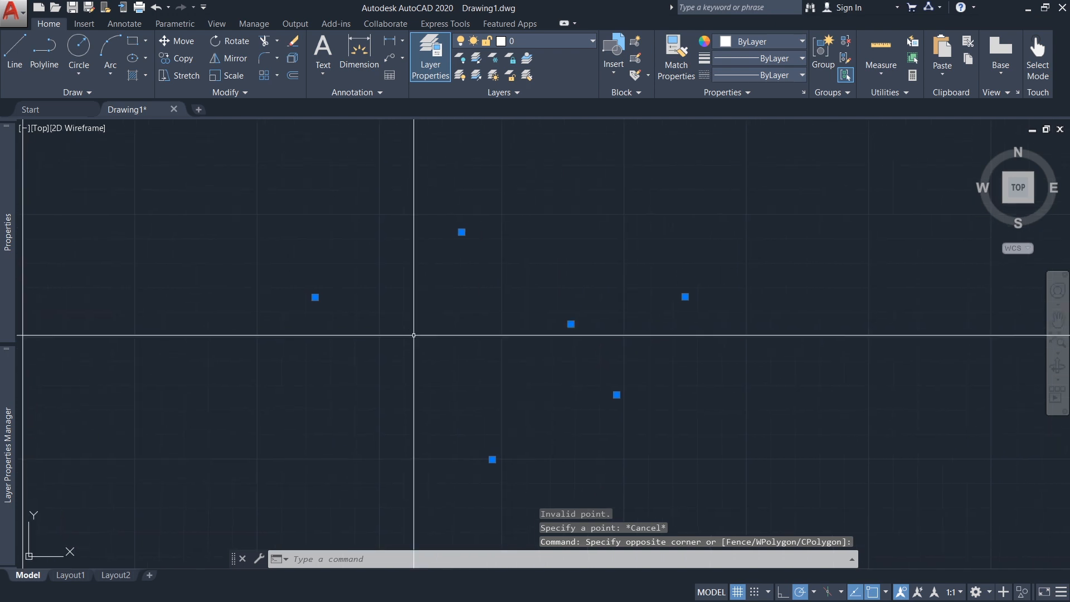
Deselect the points, start a polyline, and turn on the Node object snap.
{"action": "middle_click_drag", "start_coordinate": [509, 358], "coordinate": [504, 354]}
{"action": "key", "text": "Escape"}
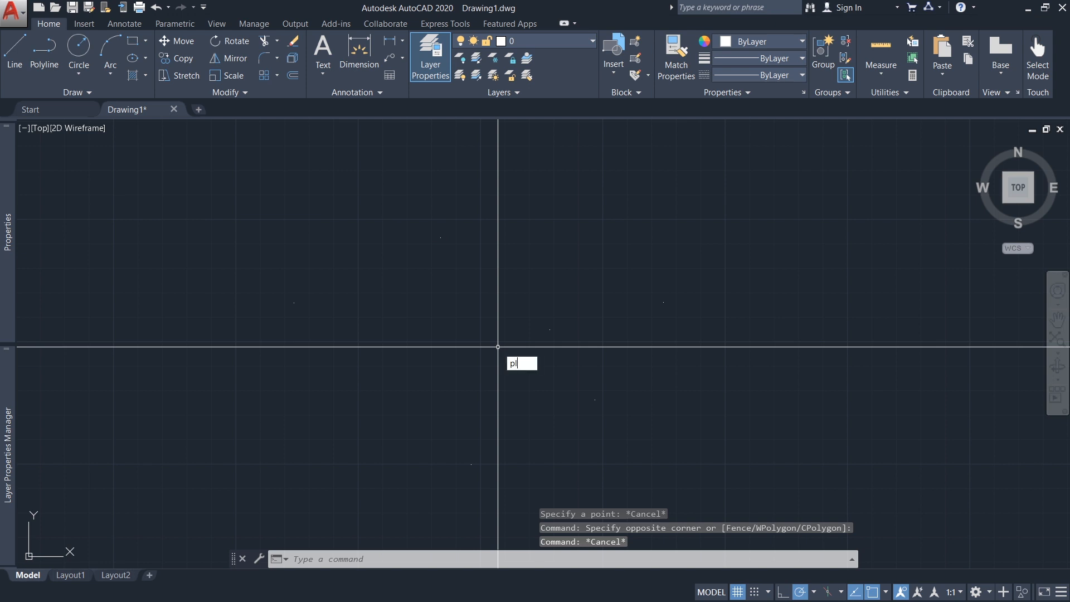
{"action": "key", "text": "Return"}
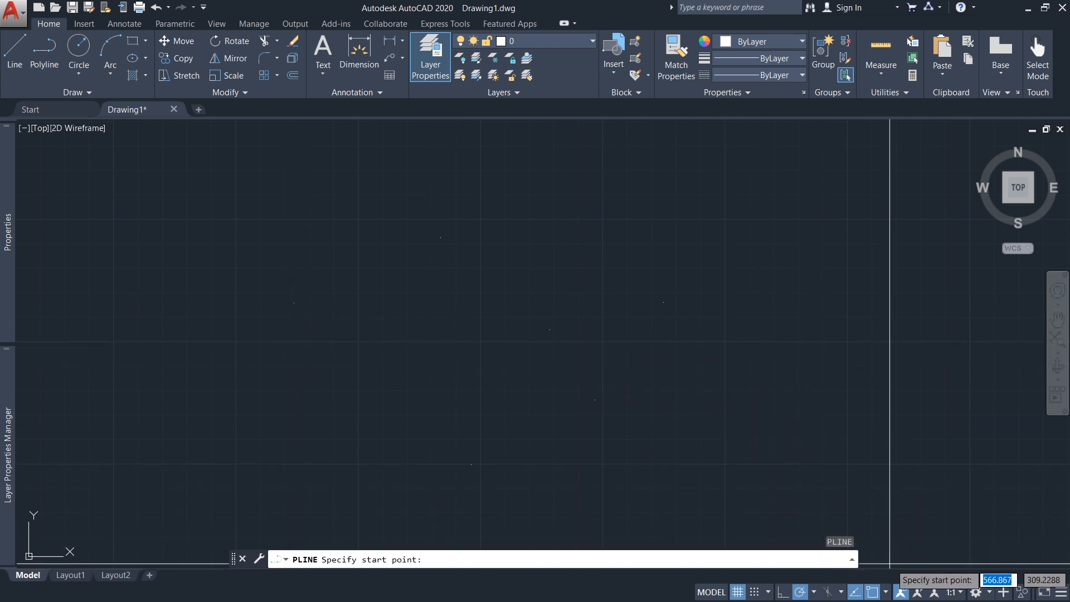
{"action": "left_click", "coordinate": [887, 592]}
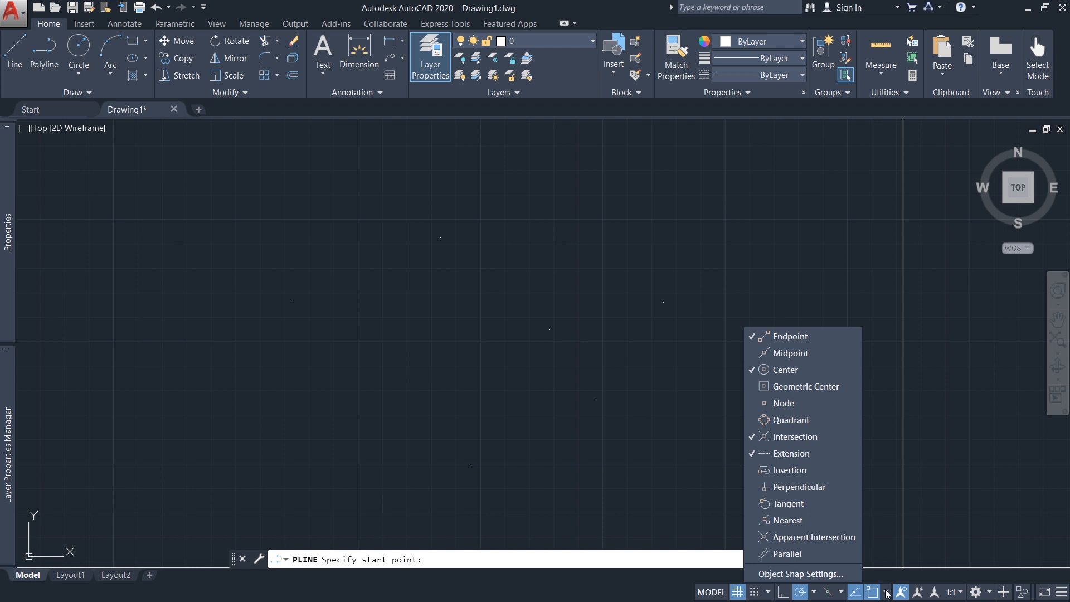
{"action": "left_click", "coordinate": [887, 594]}
{"action": "left_click", "coordinate": [887, 594]}
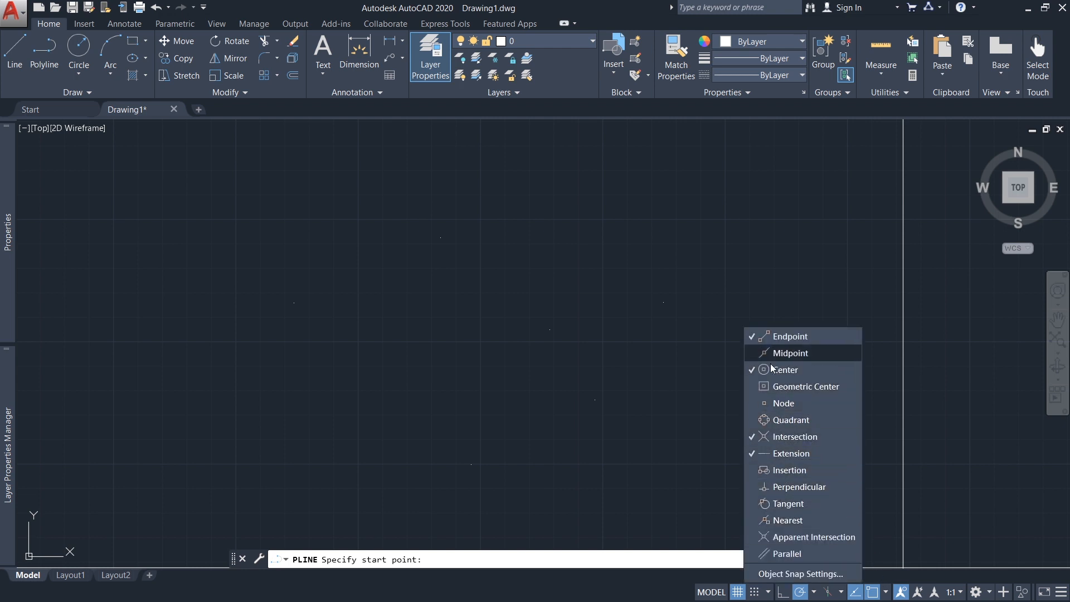
{"action": "left_click", "coordinate": [781, 403]}
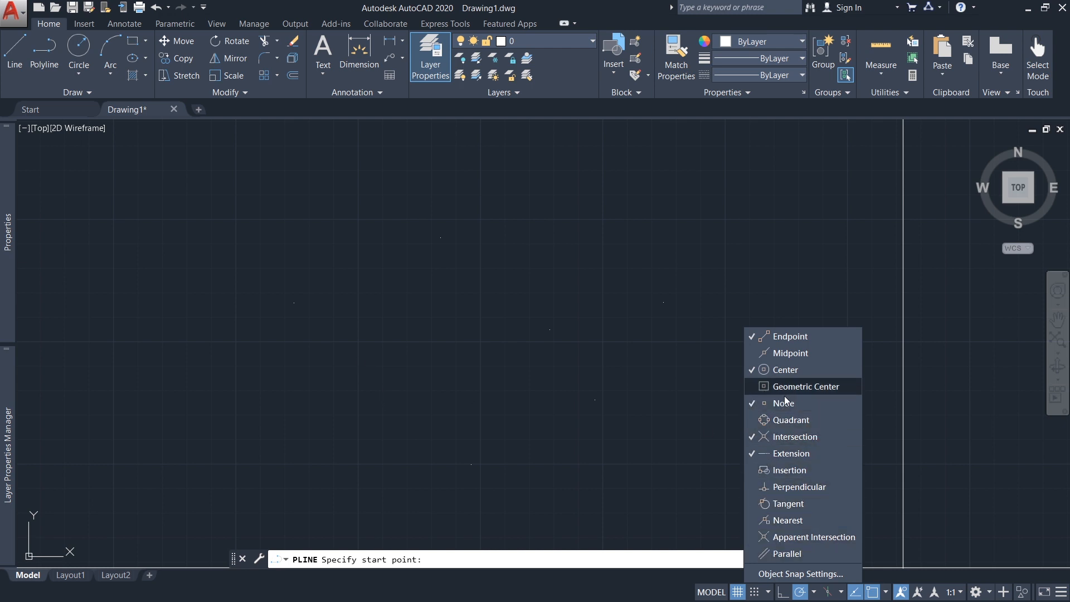
{"action": "left_click", "coordinate": [495, 3]}
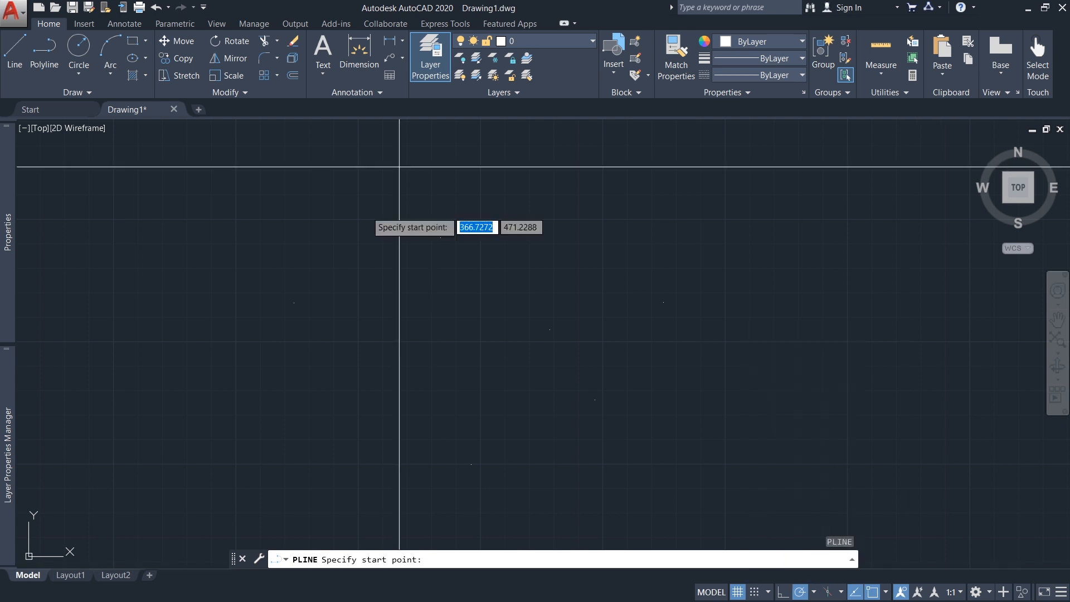
Draw a polyline snapping through the four upper point objects, from the leftmost to the rightmost.
{"action": "left_click", "coordinate": [294, 302]}
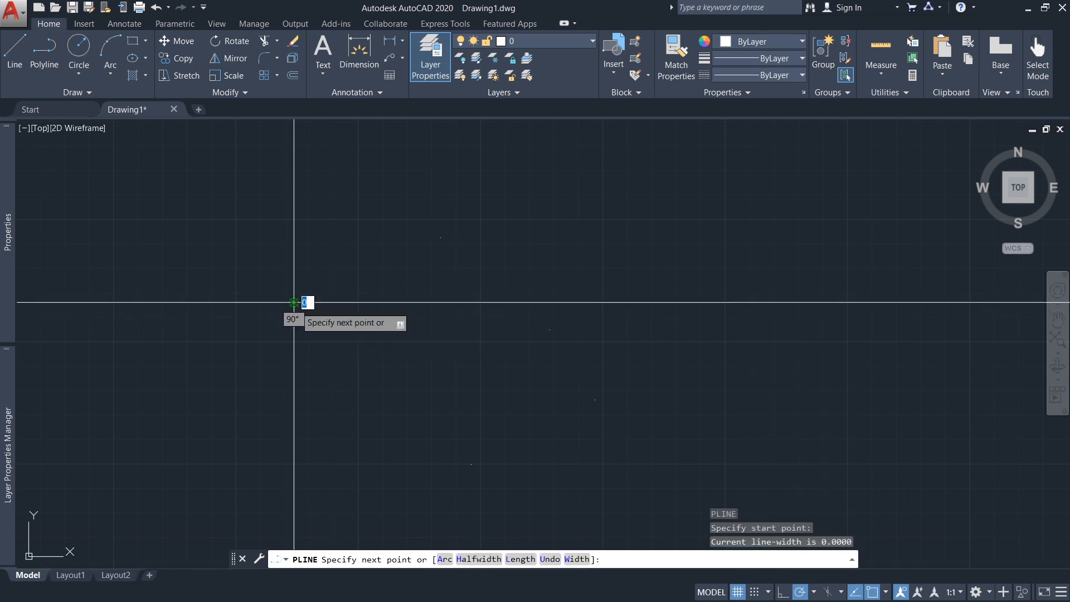
{"action": "left_click", "coordinate": [441, 238]}
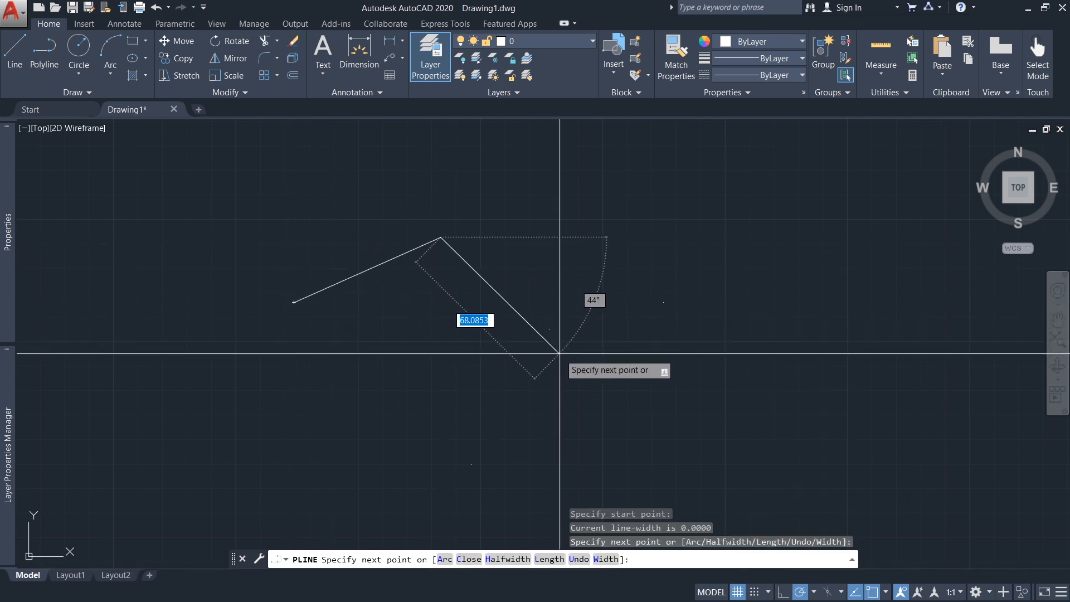
{"action": "left_click", "coordinate": [550, 329]}
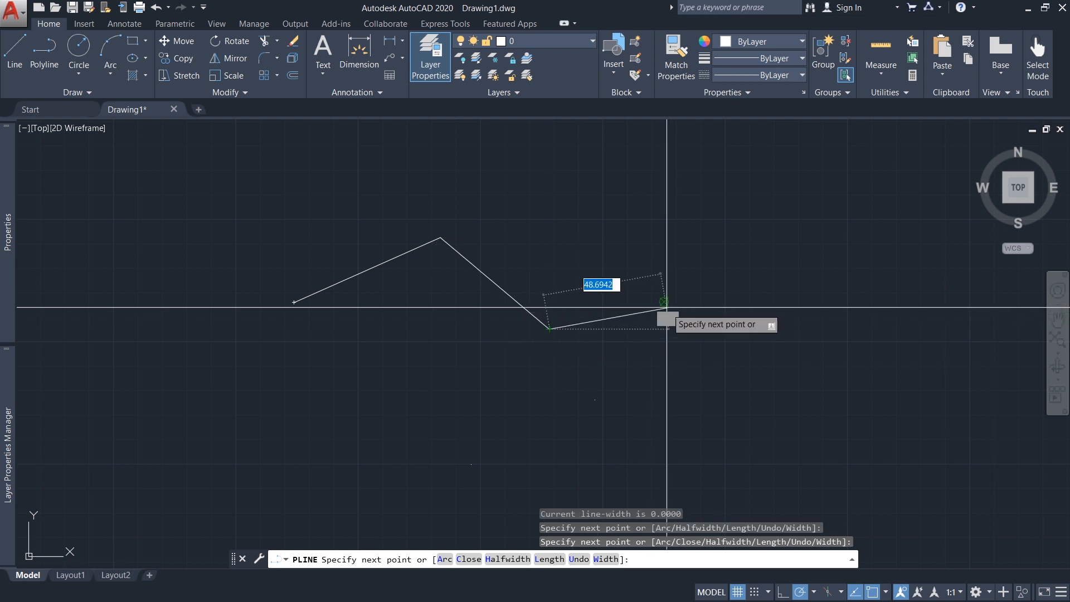
{"action": "left_click", "coordinate": [664, 302]}
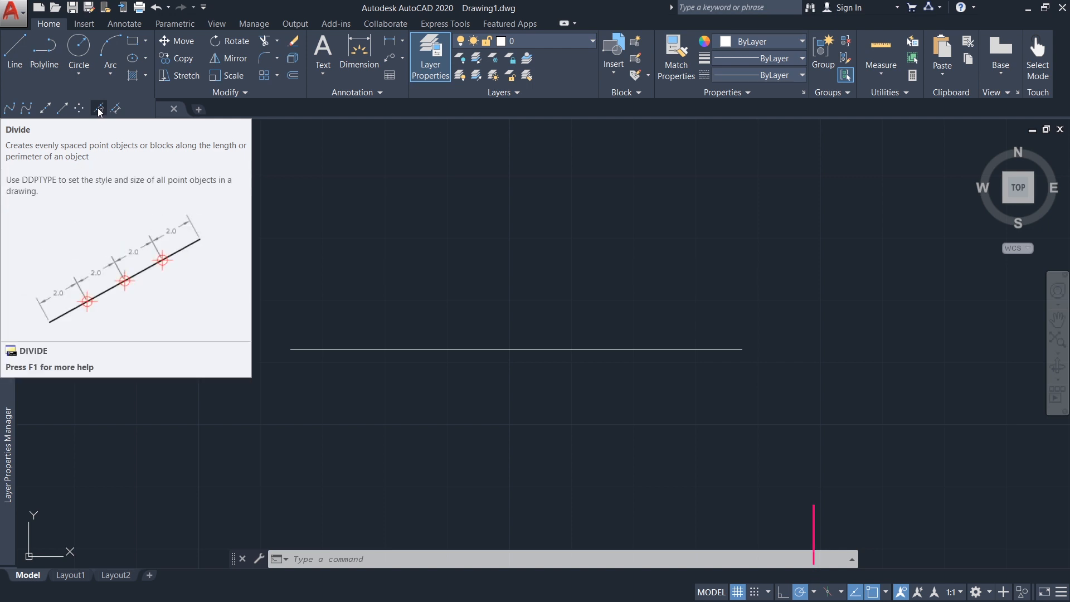
Divide the long horizontal line into 5 equal segments with the Divide command.
{"action": "left_click", "coordinate": [99, 112]}
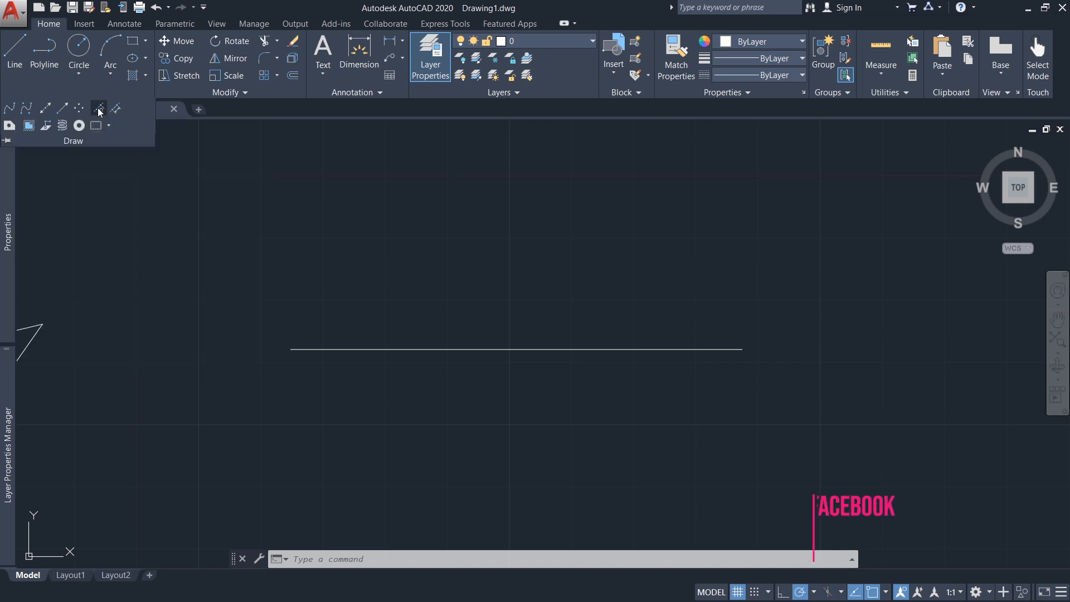
{"action": "left_click", "coordinate": [432, 348]}
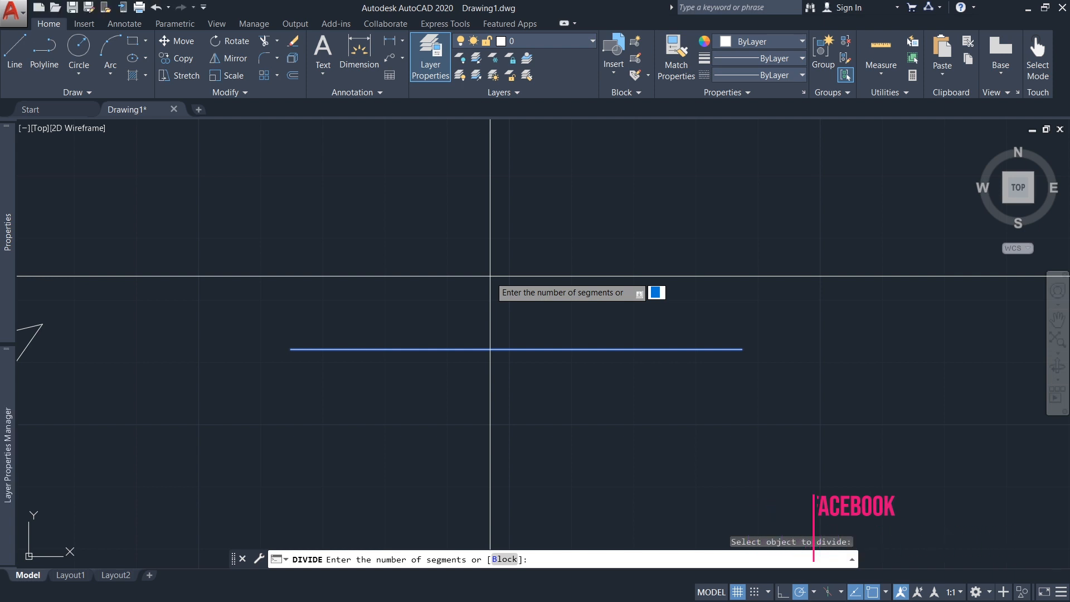
{"action": "middle_click_drag", "start_coordinate": [455, 358], "coordinate": [435, 341]}
Select the divided line, then window-select only its division points to examine their spacing, and clear the selection.
{"action": "left_click", "coordinate": [438, 335]}
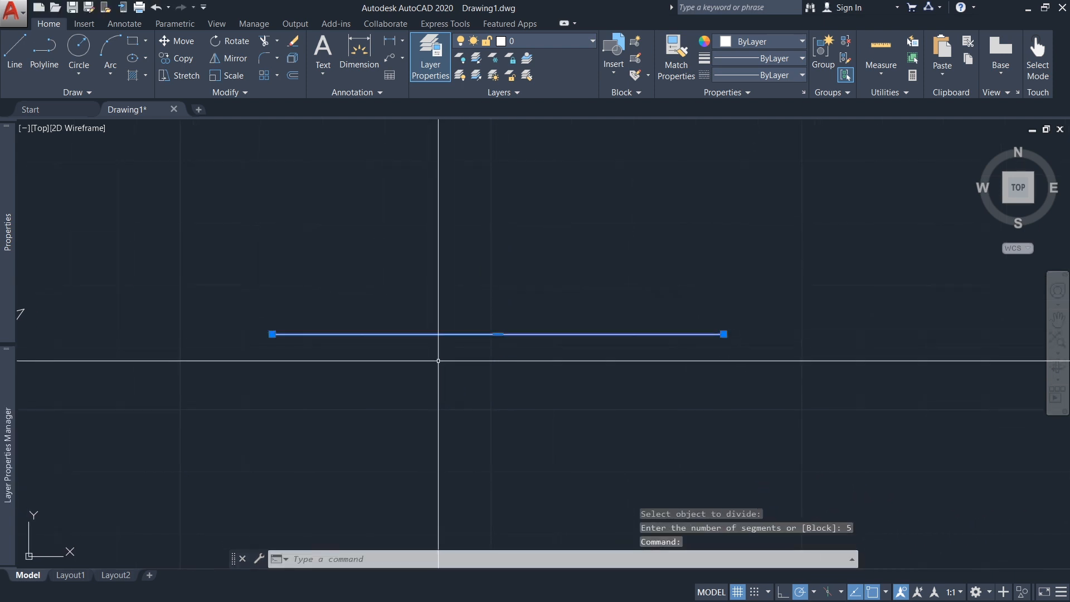
{"action": "key", "text": "Escape"}
{"action": "key", "text": "Escape"}
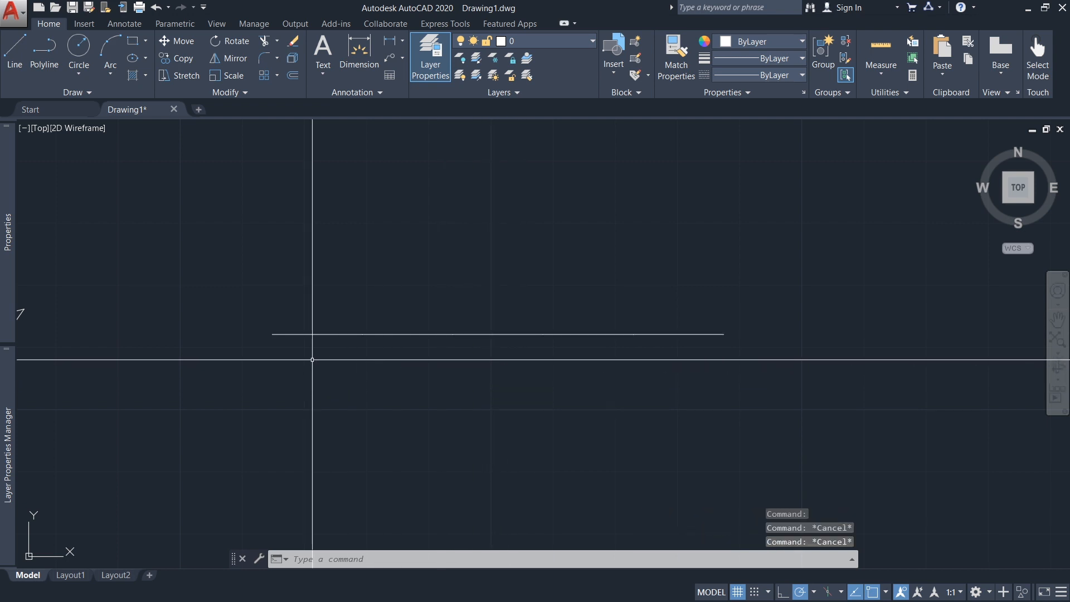
{"action": "left_click", "coordinate": [221, 270]}
{"action": "left_click", "coordinate": [695, 401]}
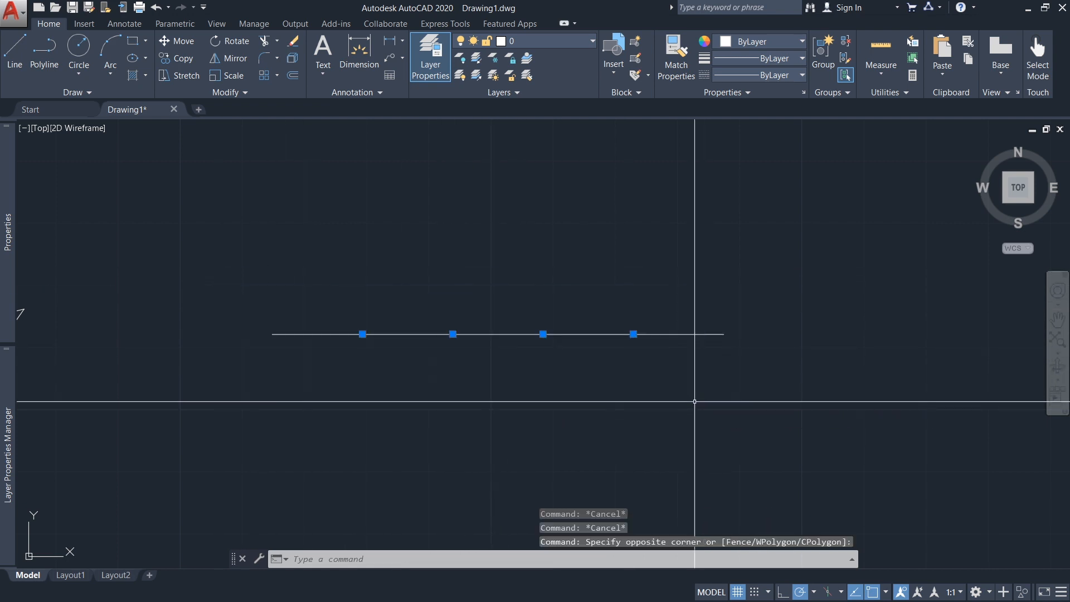
{"action": "middle_click_drag", "start_coordinate": [382, 285], "coordinate": [377, 322]}
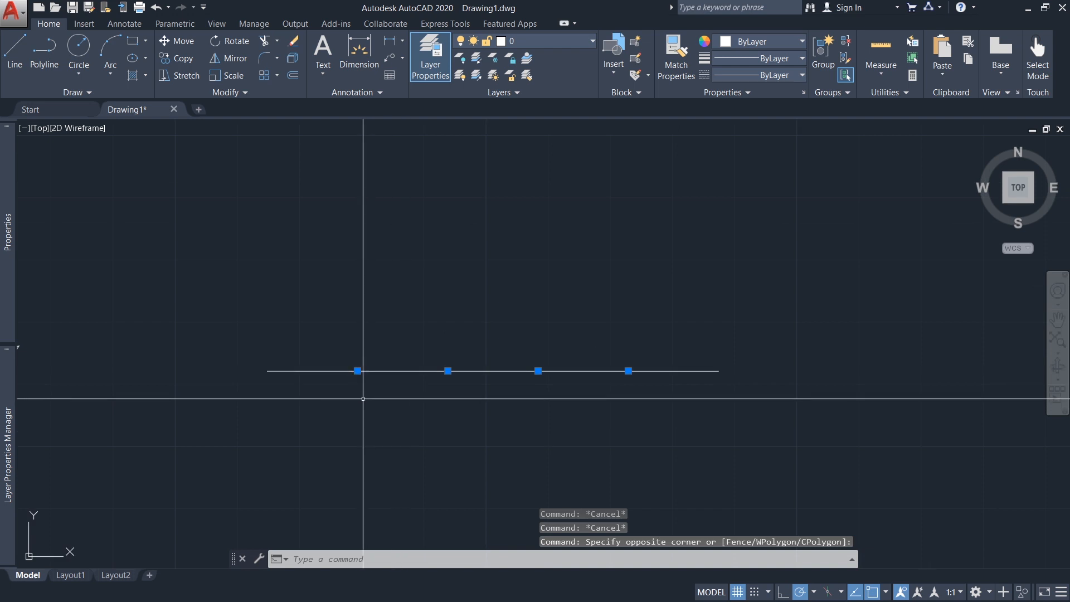
{"action": "key", "text": "Escape"}
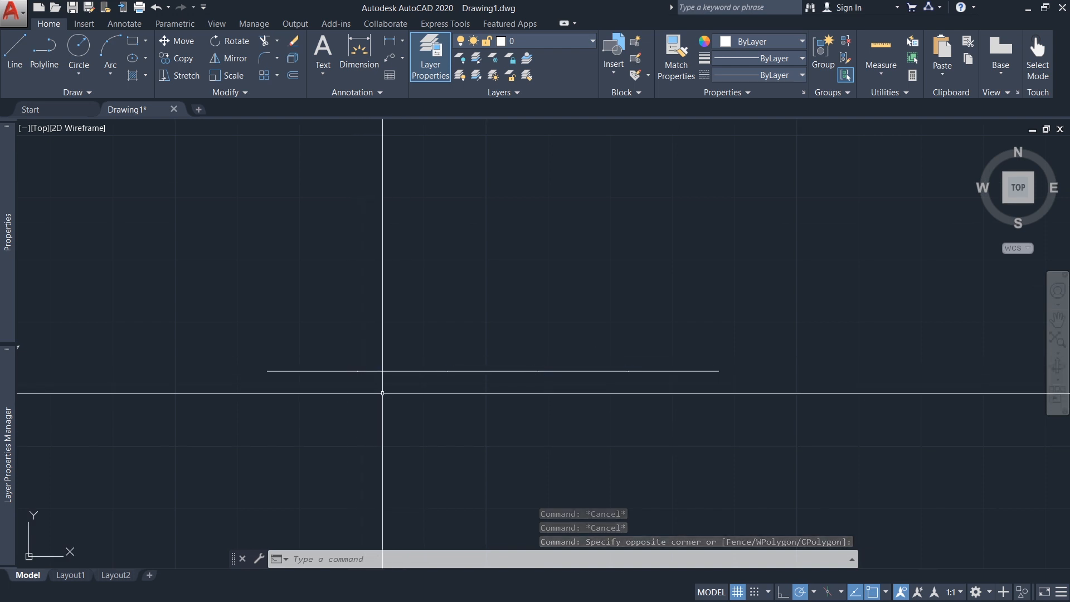
{"action": "key", "text": "Escape"}
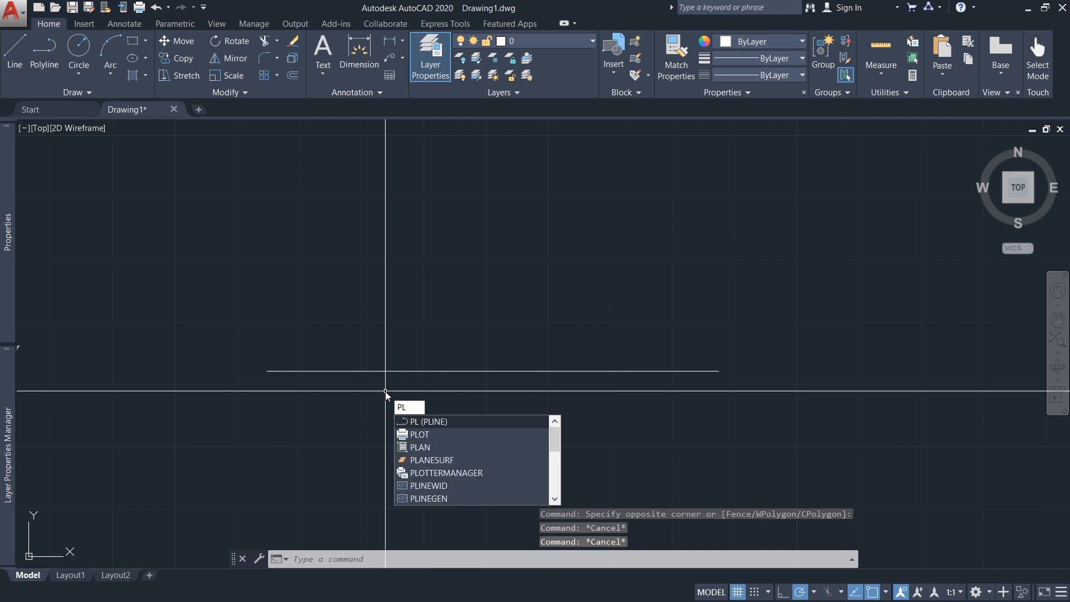
Draw vertical polylines about 26 units long upward from the first two division points of the line.
{"action": "key", "text": "Return"}
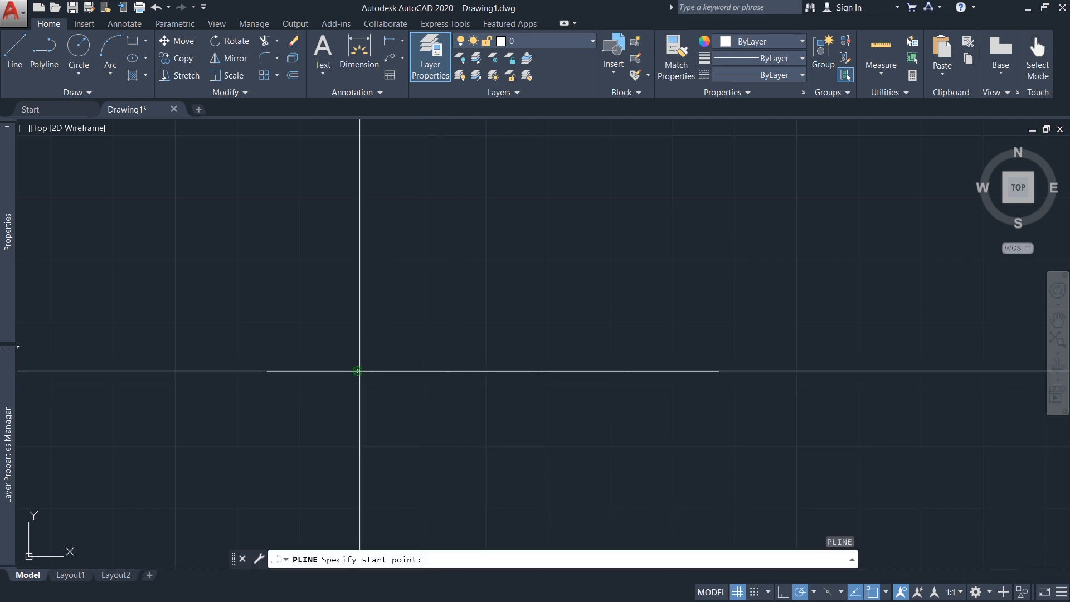
{"action": "left_click", "coordinate": [358, 371]}
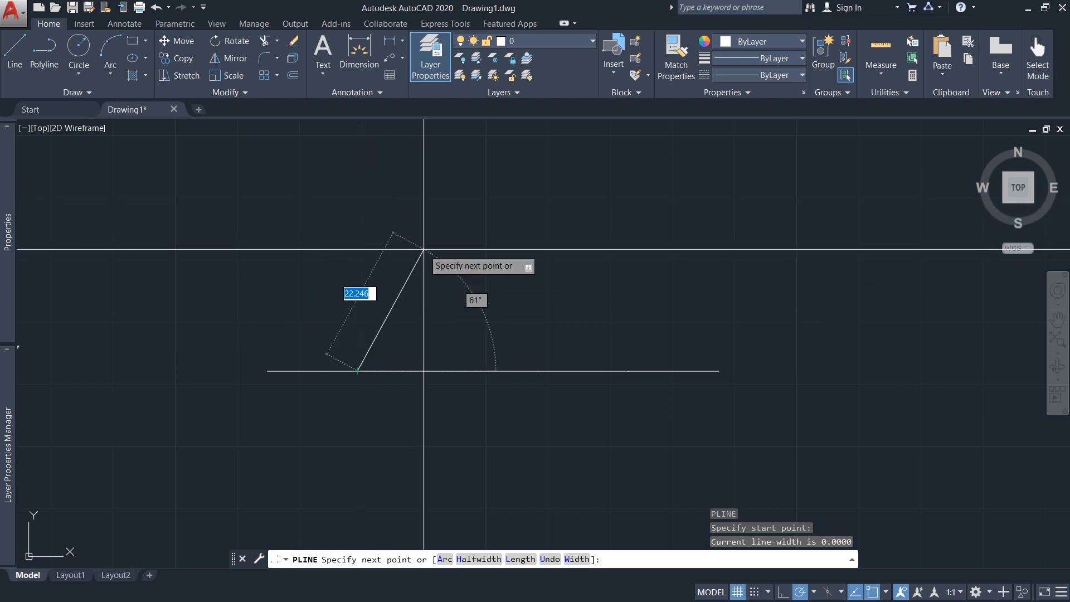
{"action": "left_click", "coordinate": [357, 210]}
{"action": "key", "text": "Return"}
{"action": "key", "text": "Return"}
{"action": "left_click", "coordinate": [448, 371]}
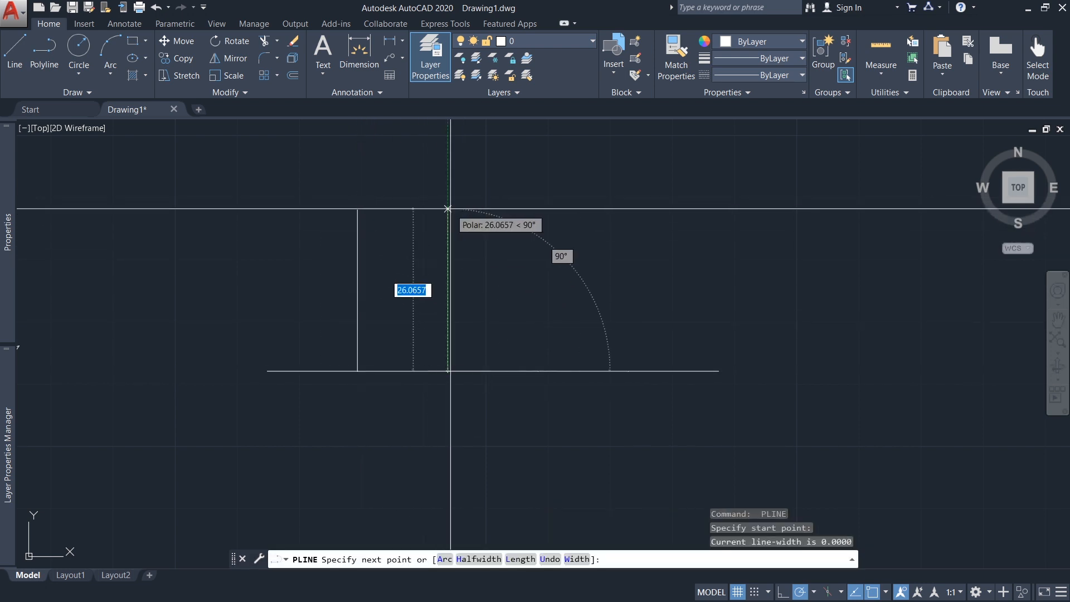
{"action": "left_click", "coordinate": [450, 209]}
{"action": "key", "text": "Return"}
Draw vertical polylines of similar height upward from the third and fourth division points.
{"action": "key", "text": "Return"}
{"action": "left_click", "coordinate": [539, 371]}
{"action": "left_click", "coordinate": [538, 213]}
{"action": "key", "text": "Return"}
{"action": "key", "text": "Return"}
{"action": "left_click", "coordinate": [629, 371]}
{"action": "left_click", "coordinate": [628, 205]}
{"action": "key", "text": "Escape"}
{"action": "key", "text": "Escape"}
{"action": "key", "text": "Escape"}
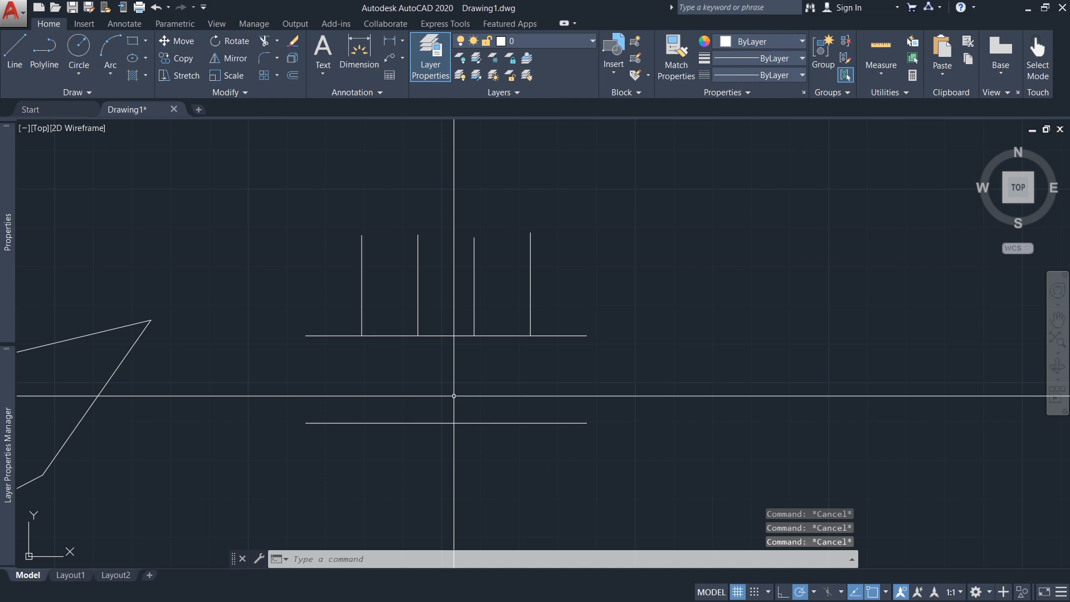
Divide the lower horizontal line into 4 equal segments with the Divide command.
{"action": "mouse_move", "coordinate": [455, 396]}
{"action": "middle_mouse_down"}
{"action": "mouse_move", "coordinate": [456, 382]}
{"action": "mouse_move", "coordinate": [455, 398]}
{"action": "middle_mouse_up"}
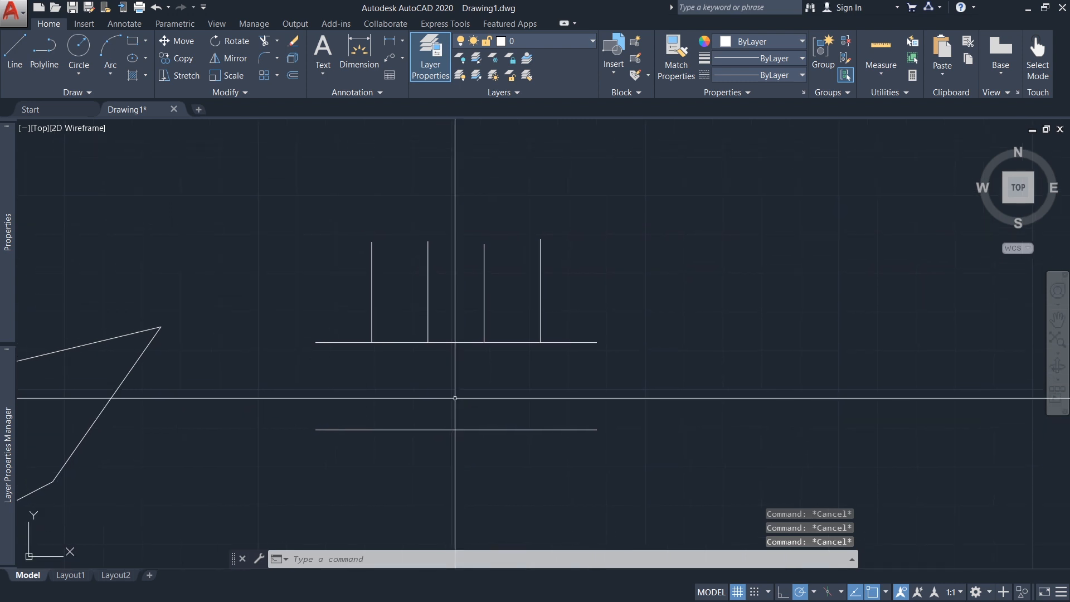
{"action": "type", "text": "DIV"}
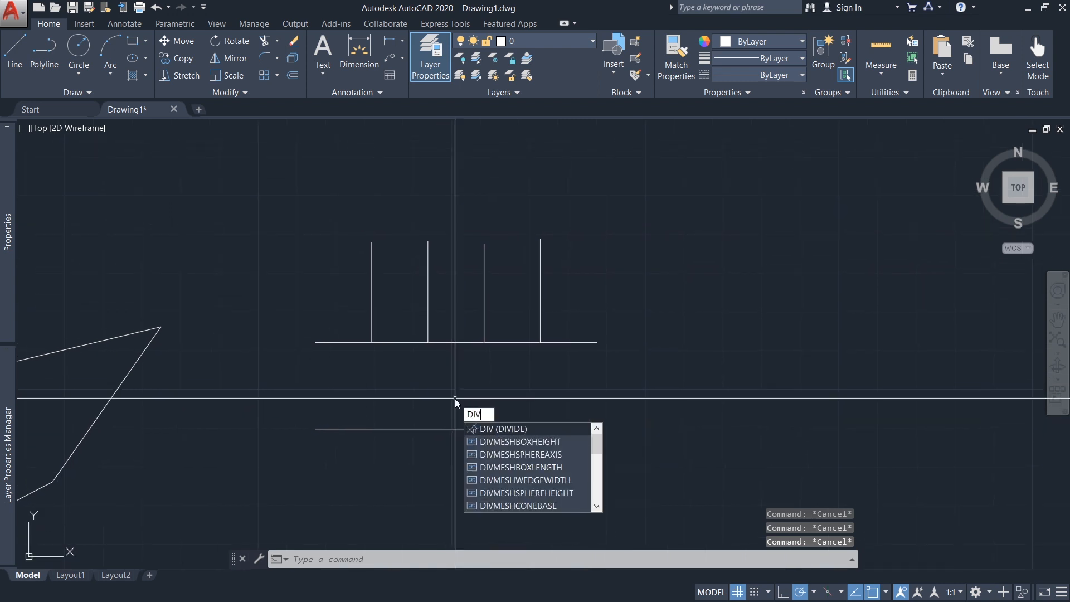
{"action": "key", "text": "Return"}
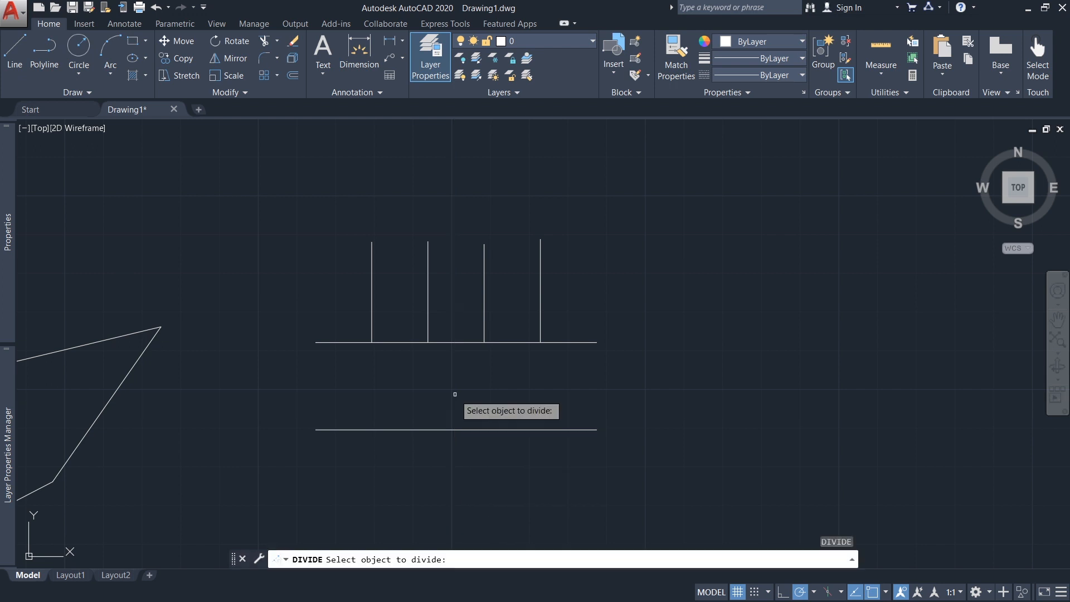
{"action": "left_click", "coordinate": [414, 428]}
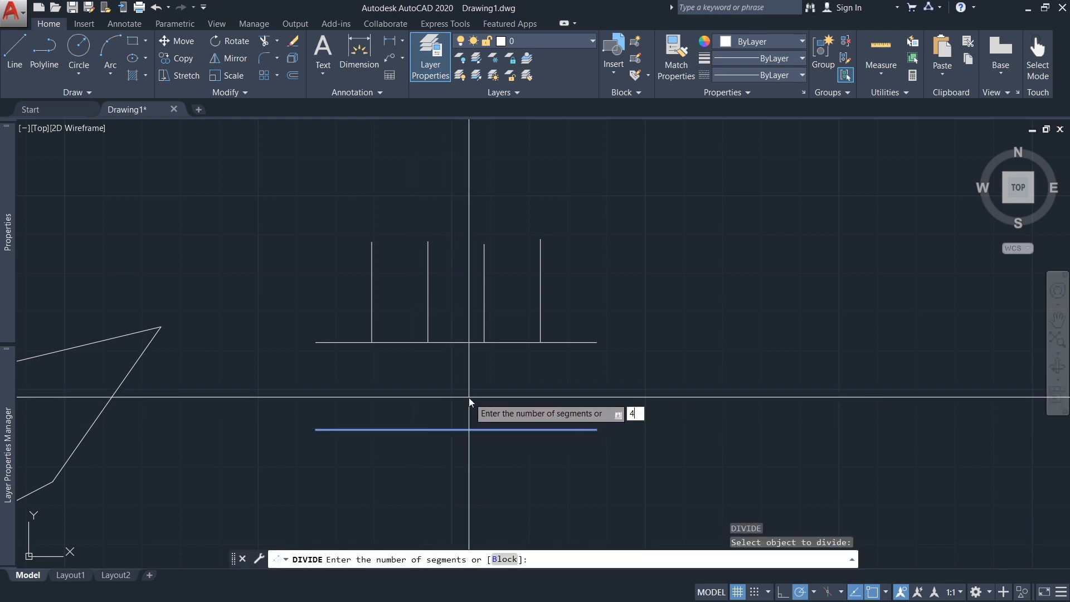
{"action": "key", "text": "Return"}
Draw vertical polylines about 20 units long downward from the first two division points of the lower line.
{"action": "middle_click_drag", "start_coordinate": [455, 405], "coordinate": [457, 404]}
{"action": "type", "text": "p"}
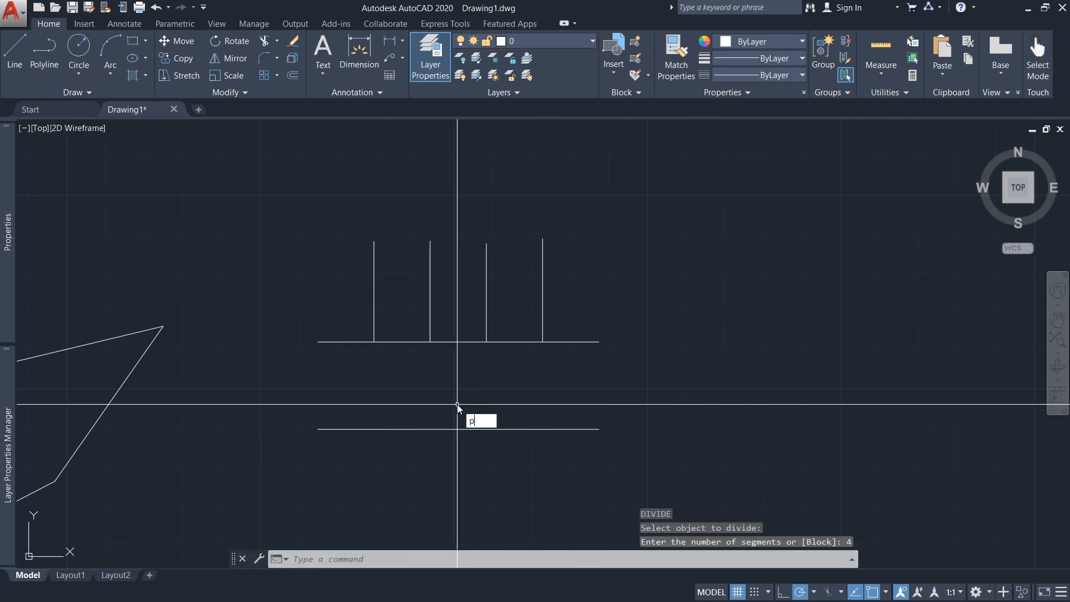
{"action": "type", "text": "l"}
{"action": "key", "text": "Return"}
{"action": "left_click", "coordinate": [388, 429]}
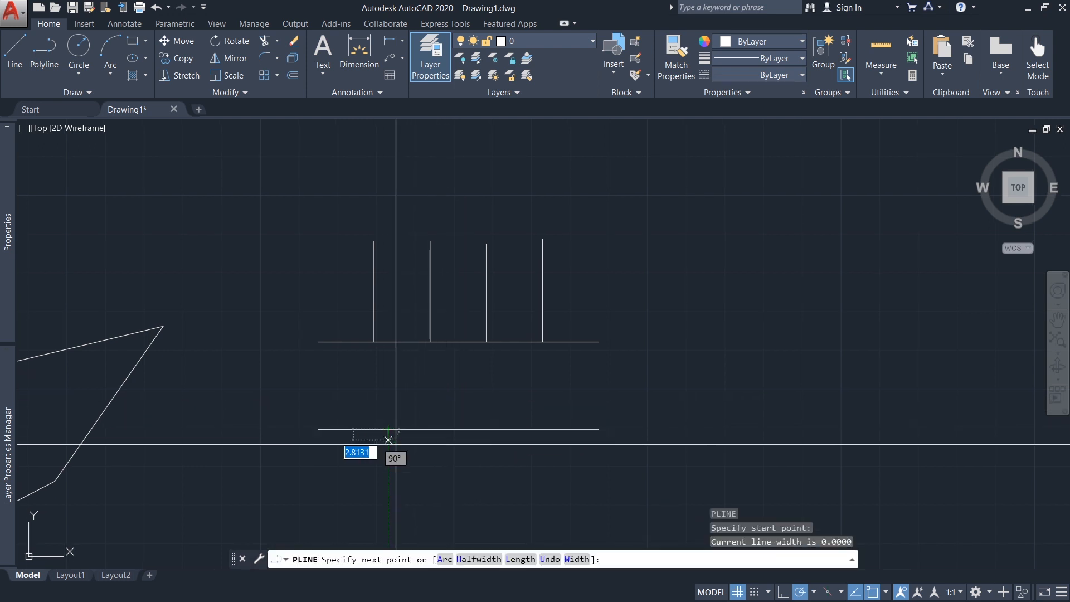
{"action": "left_click", "coordinate": [388, 504]}
{"action": "key", "text": "Return"}
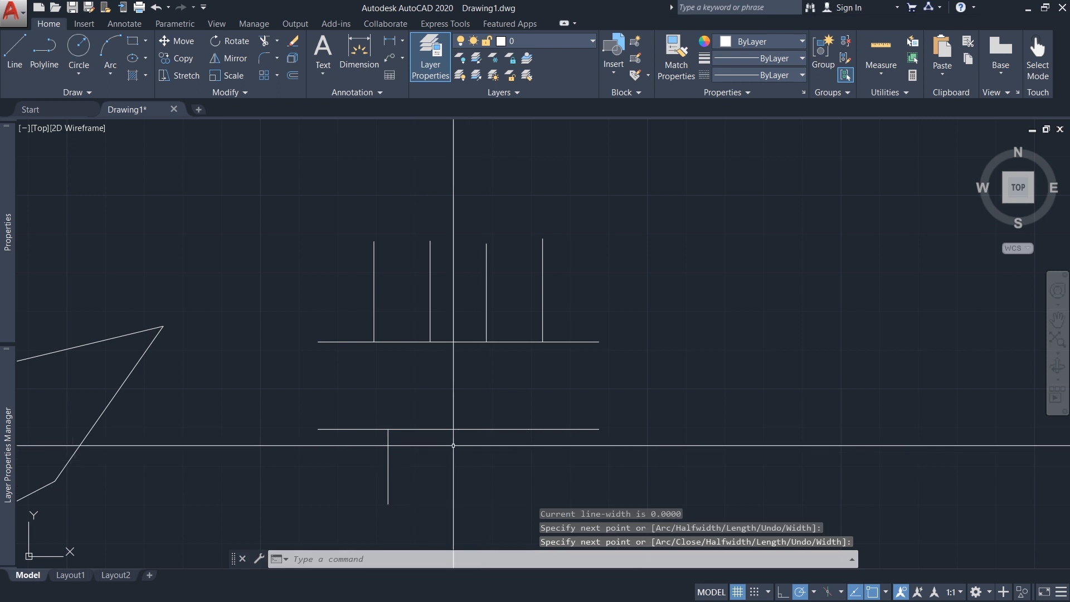
{"action": "key", "text": "Return"}
{"action": "left_click", "coordinate": [458, 429]}
{"action": "left_click", "coordinate": [458, 505]}
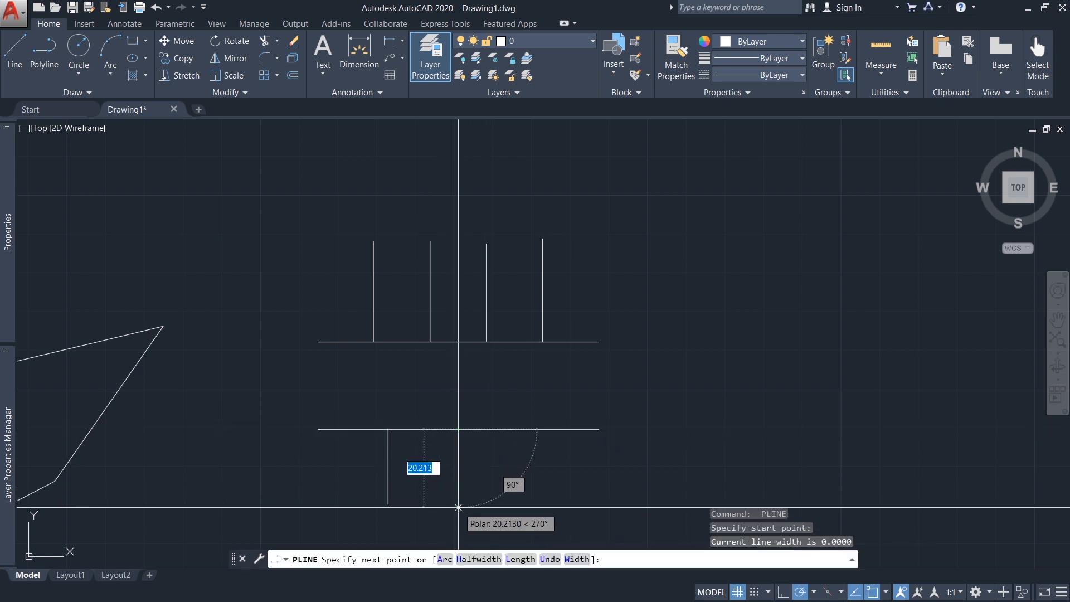
{"action": "key", "text": "Return"}
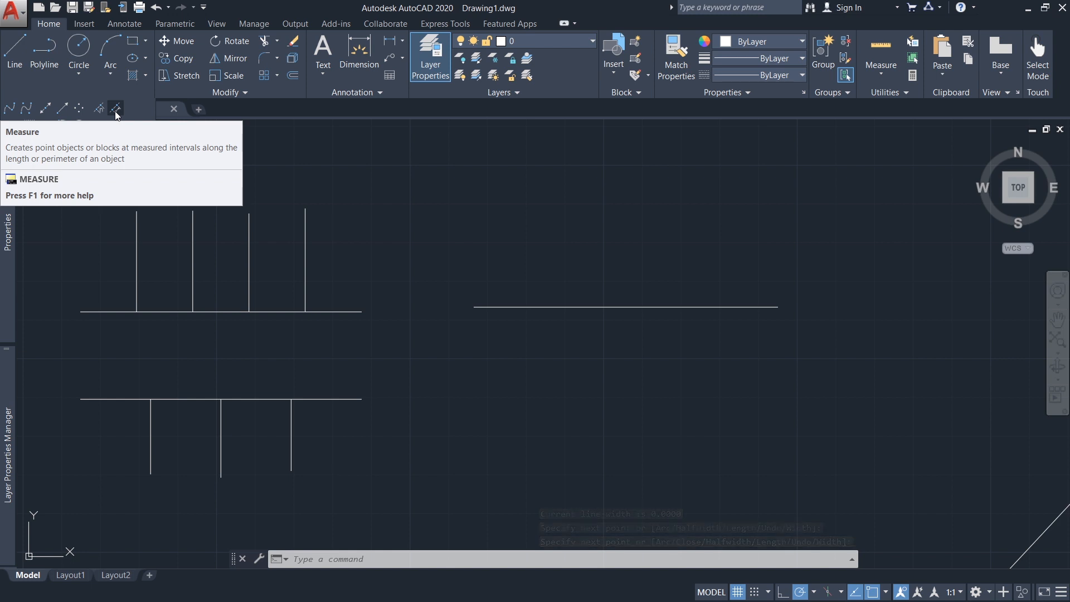
Place points along the new horizontal line at 20-unit intervals with the Measure command.
{"action": "left_click", "coordinate": [116, 110]}
{"action": "mouse_move", "coordinate": [528, 341]}
{"action": "middle_mouse_down"}
{"action": "mouse_move", "coordinate": [496, 342]}
{"action": "mouse_move", "coordinate": [545, 337]}
{"action": "middle_mouse_up"}
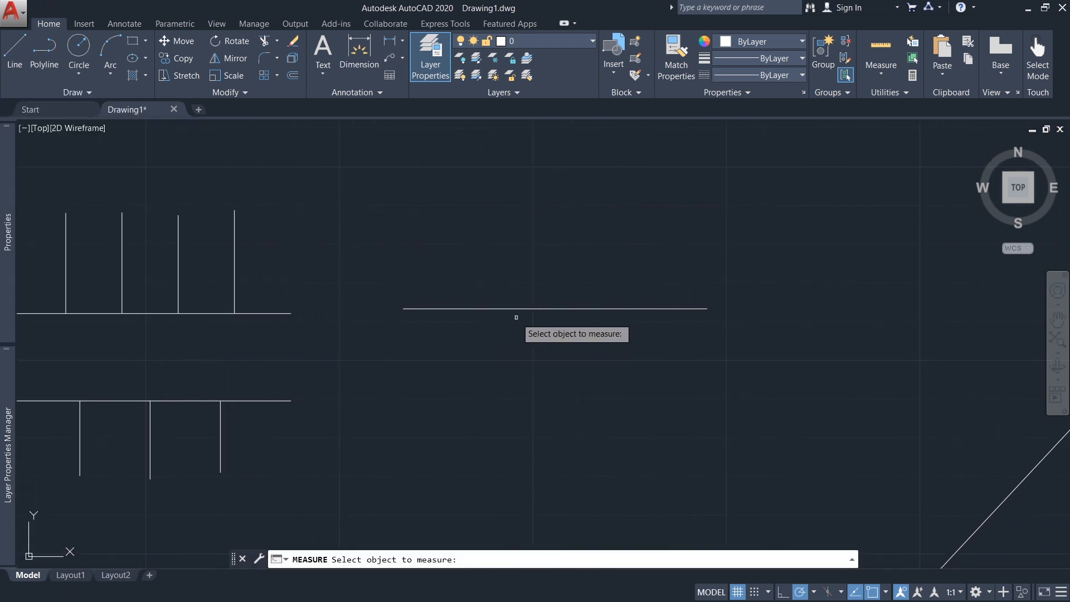
{"action": "mouse_move", "coordinate": [468, 321]}
{"action": "middle_mouse_down"}
{"action": "mouse_move", "coordinate": [455, 323]}
{"action": "mouse_move", "coordinate": [469, 320]}
{"action": "middle_mouse_up"}
{"action": "scroll", "coordinate": [496, 322], "scroll_direction": "up", "scroll_amount": 2}
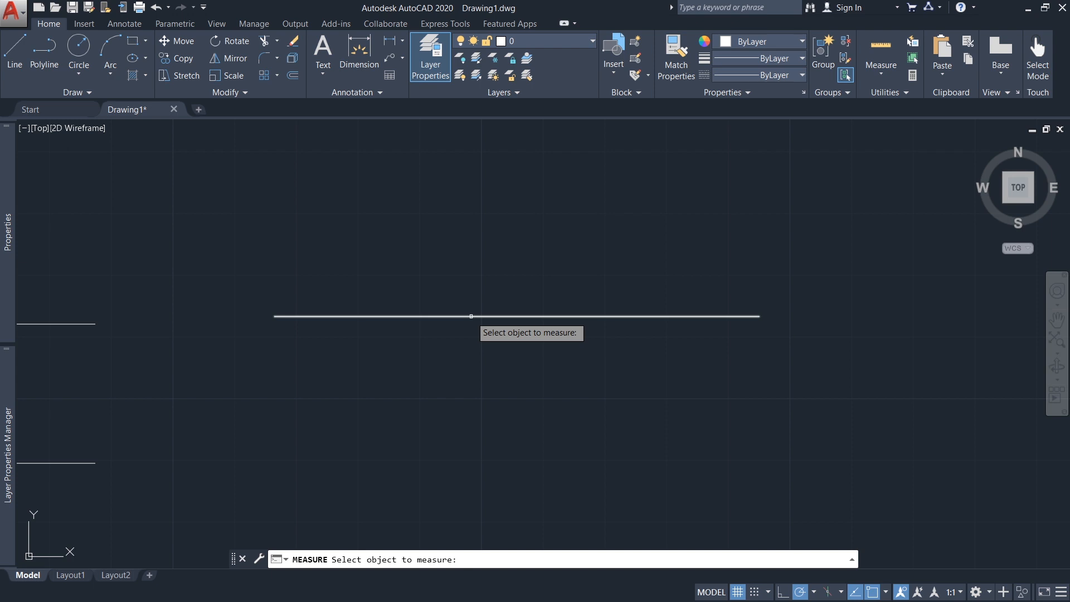
{"action": "left_click", "coordinate": [471, 316]}
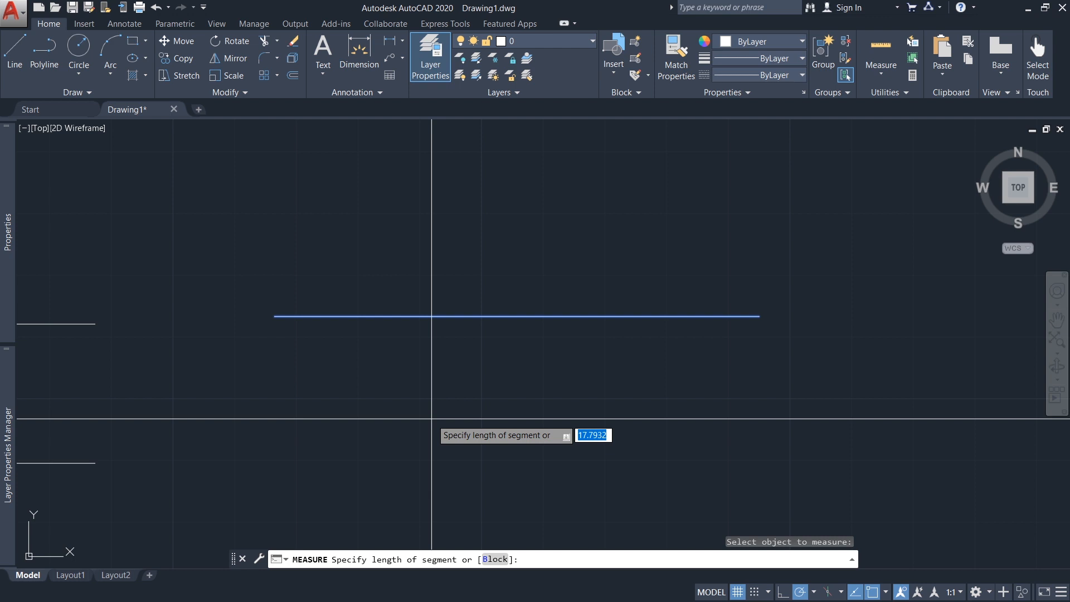
{"action": "type", "text": "20"}
{"action": "key", "text": "Return"}
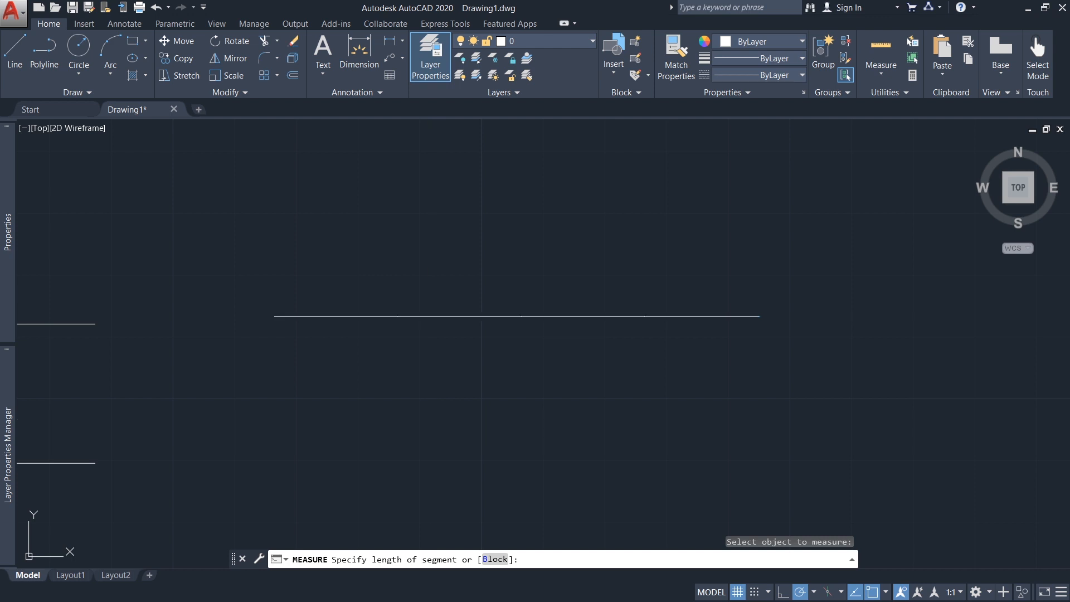
Draw a vertical polyline downward from the first 20-unit measure point on the horizontal line.
{"action": "type", "text": "p"}
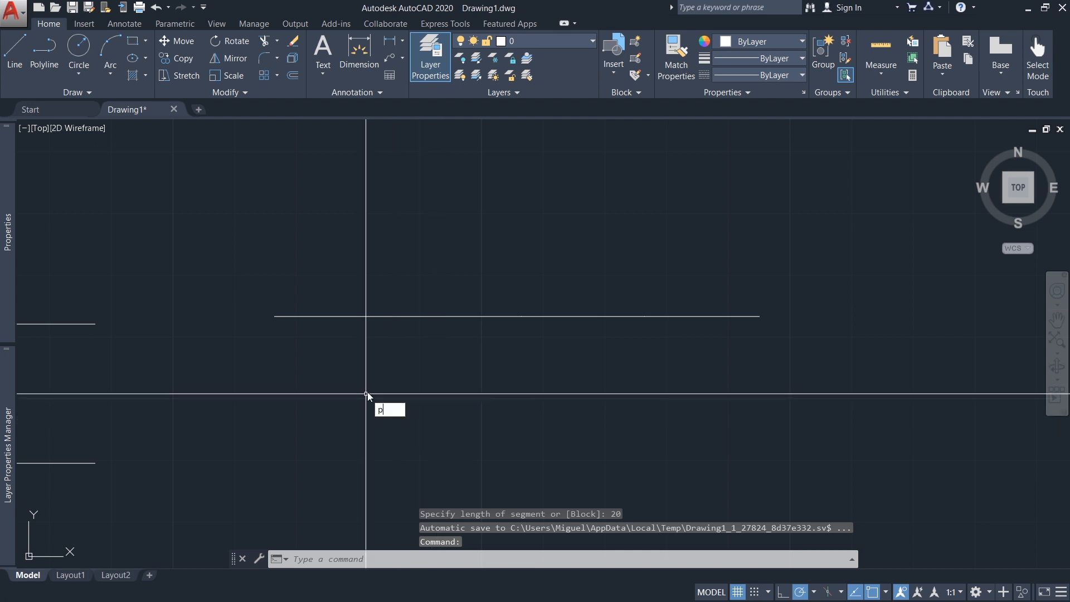
{"action": "type", "text": "l"}
{"action": "key", "text": "Return"}
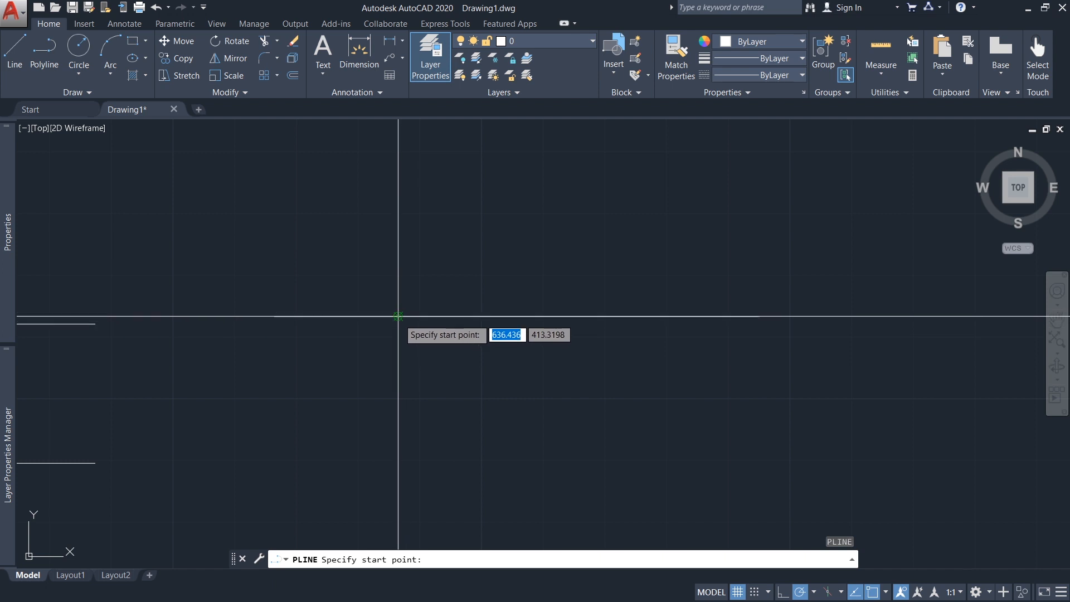
{"action": "left_click", "coordinate": [398, 316]}
{"action": "left_click", "coordinate": [398, 461]}
{"action": "key", "text": "Return"}
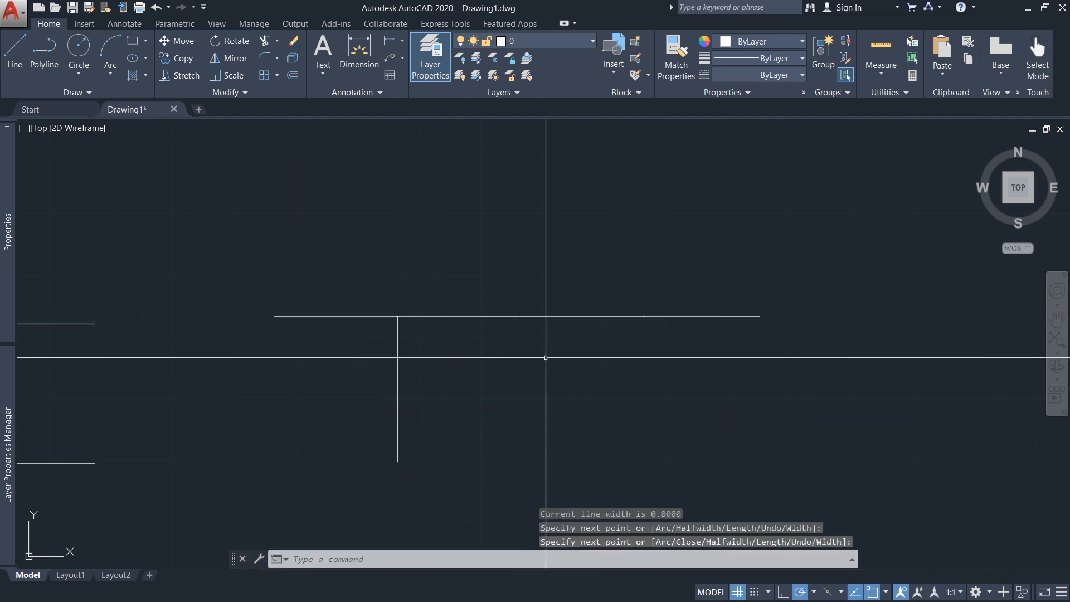
Draw vertical polylines of similar length downward from the second and third 20-unit measure points.
{"action": "key", "text": "Return"}
{"action": "left_click", "coordinate": [522, 316]}
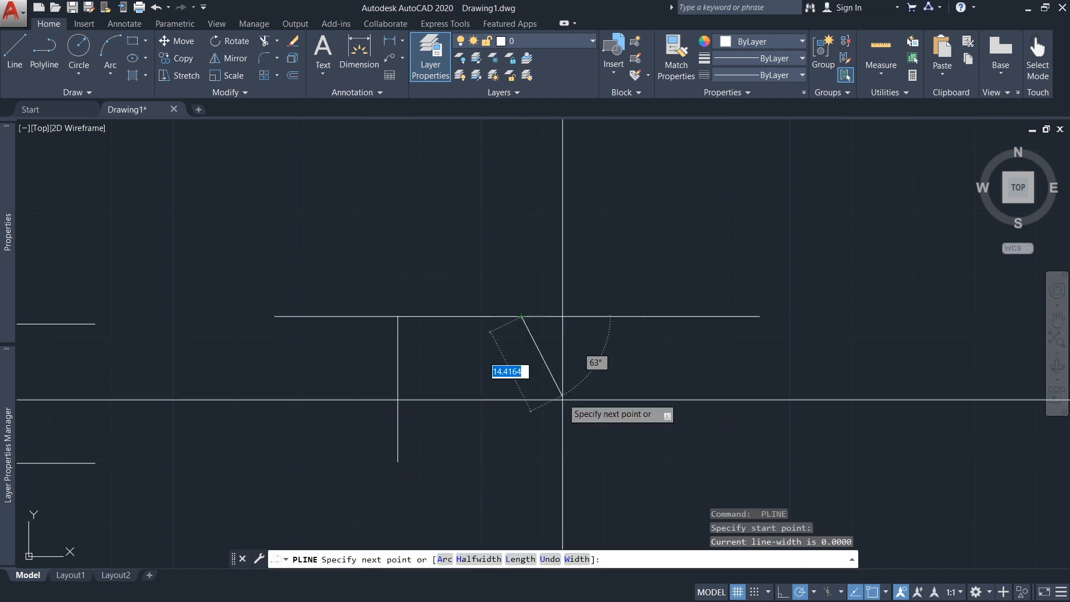
{"action": "left_click", "coordinate": [521, 461]}
{"action": "key", "text": "Return"}
{"action": "key", "text": "Return"}
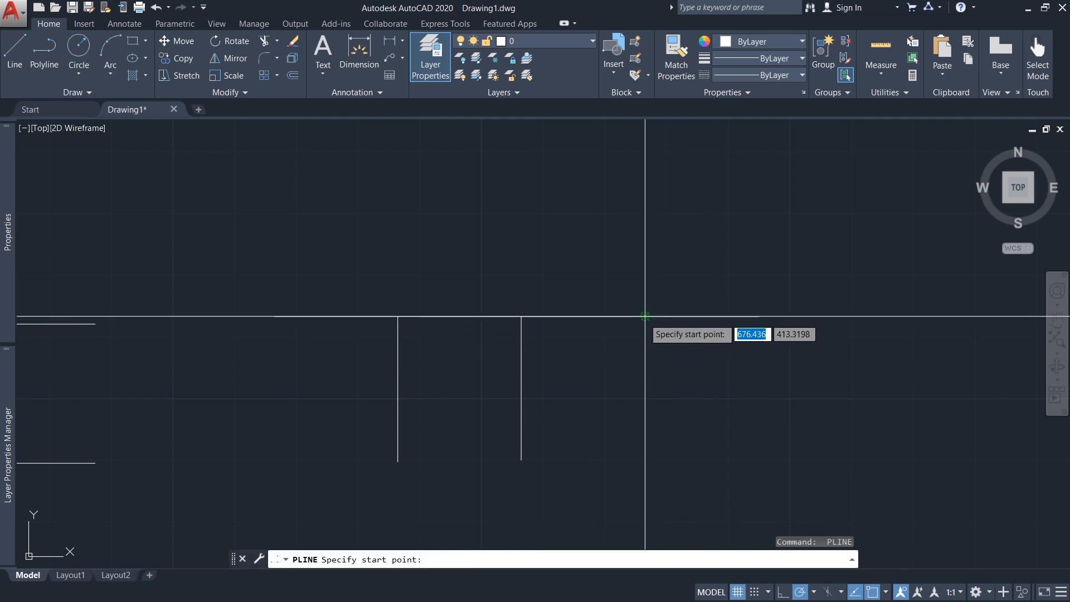
{"action": "left_click", "coordinate": [645, 316]}
{"action": "left_click", "coordinate": [647, 458]}
{"action": "key", "text": "Return"}
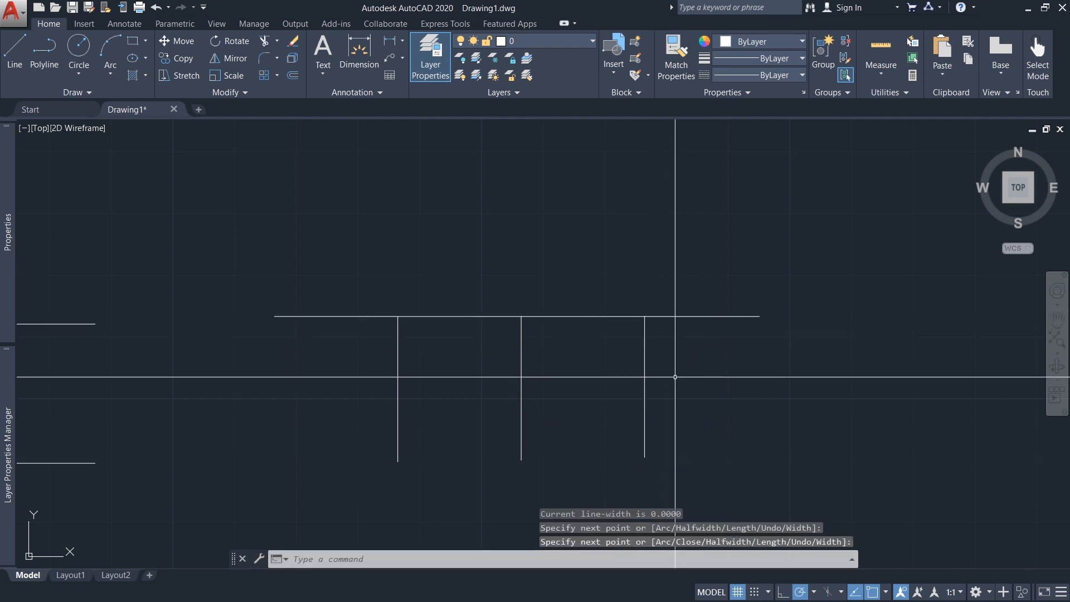
Place points at 15-unit intervals along the new upper horizontal line with the Measure command.
{"action": "mouse_move", "coordinate": [694, 368]}
{"action": "middle_mouse_down"}
{"action": "mouse_move", "coordinate": [672, 373]}
{"action": "mouse_move", "coordinate": [677, 366]}
{"action": "middle_mouse_up"}
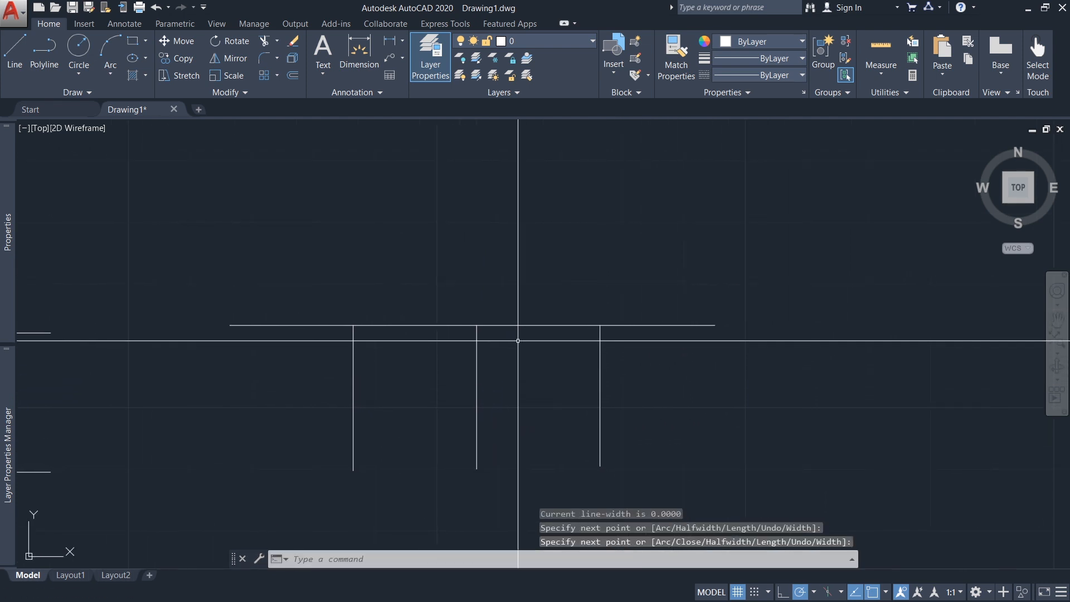
{"action": "left_click", "coordinate": [528, 324]}
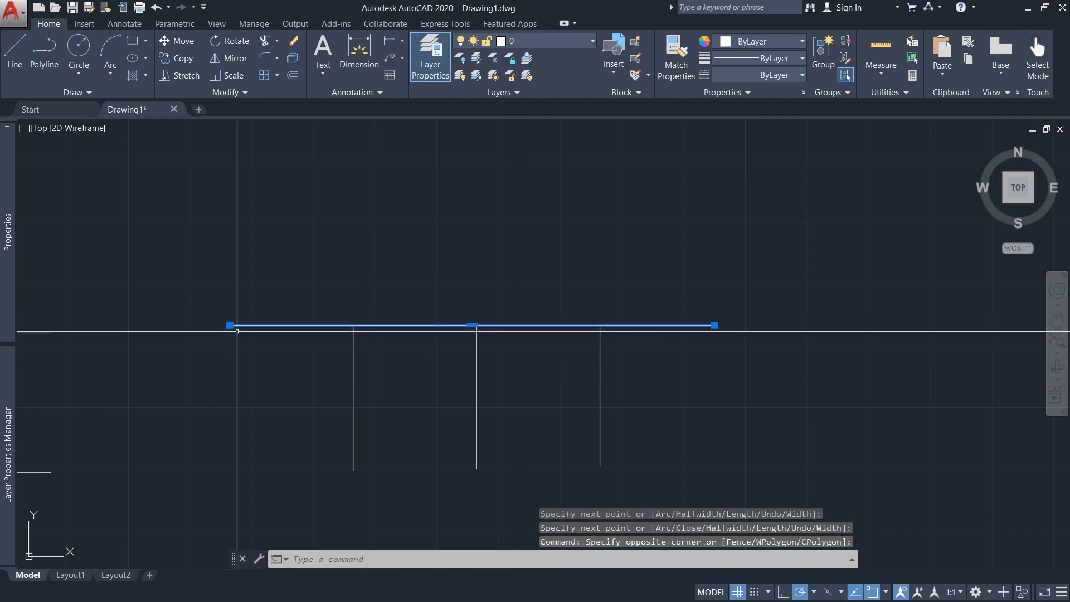
{"action": "middle_click_drag", "start_coordinate": [677, 352], "coordinate": [662, 350]}
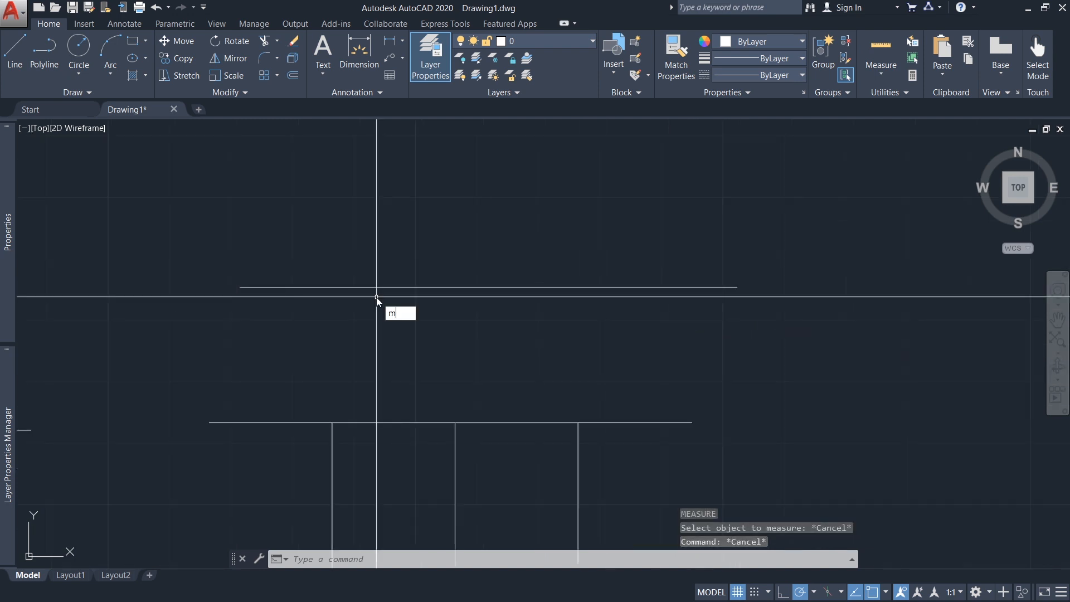
{"action": "type", "text": "e"}
{"action": "key", "text": "Return"}
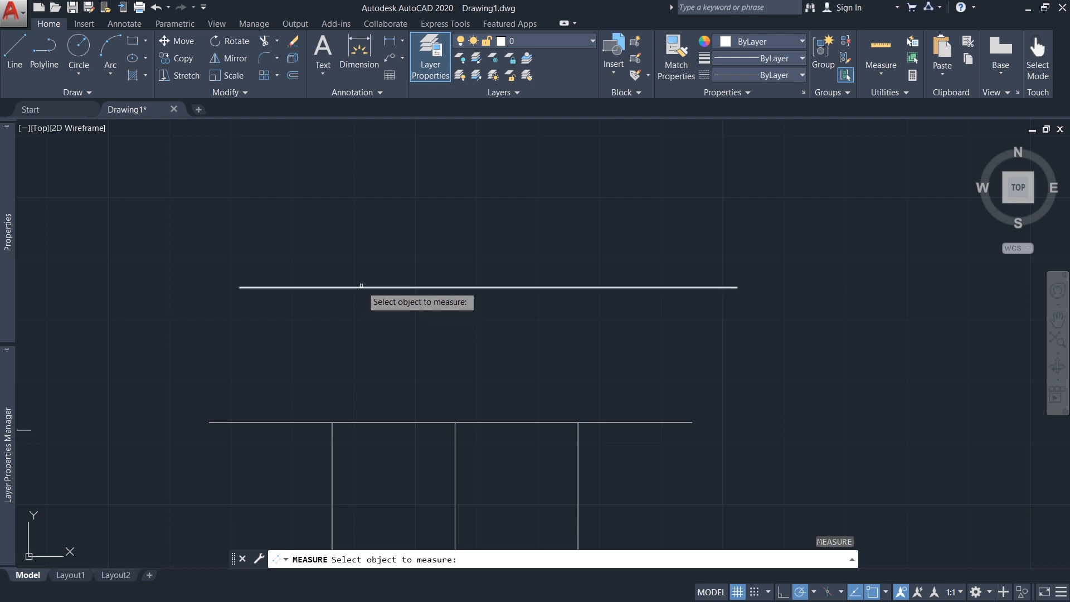
{"action": "left_click", "coordinate": [361, 286]}
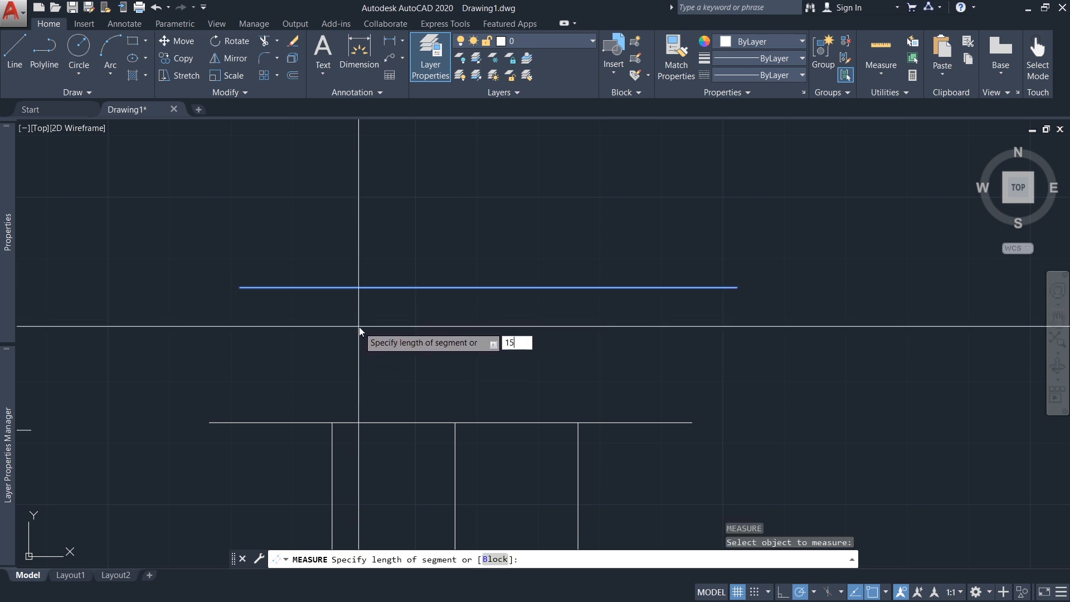
{"action": "type", "text": "15"}
{"action": "key", "text": "Return"}
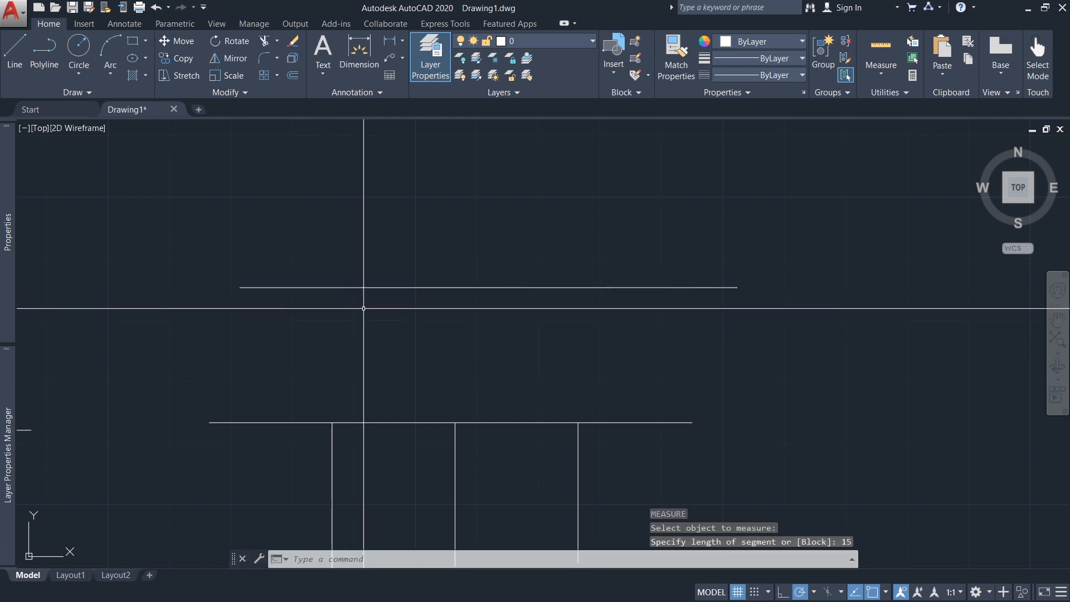
Draw short vertical polylines downward from the first four 15-unit measure points on the upper line.
{"action": "type", "text": "pl"}
{"action": "key", "text": "Return"}
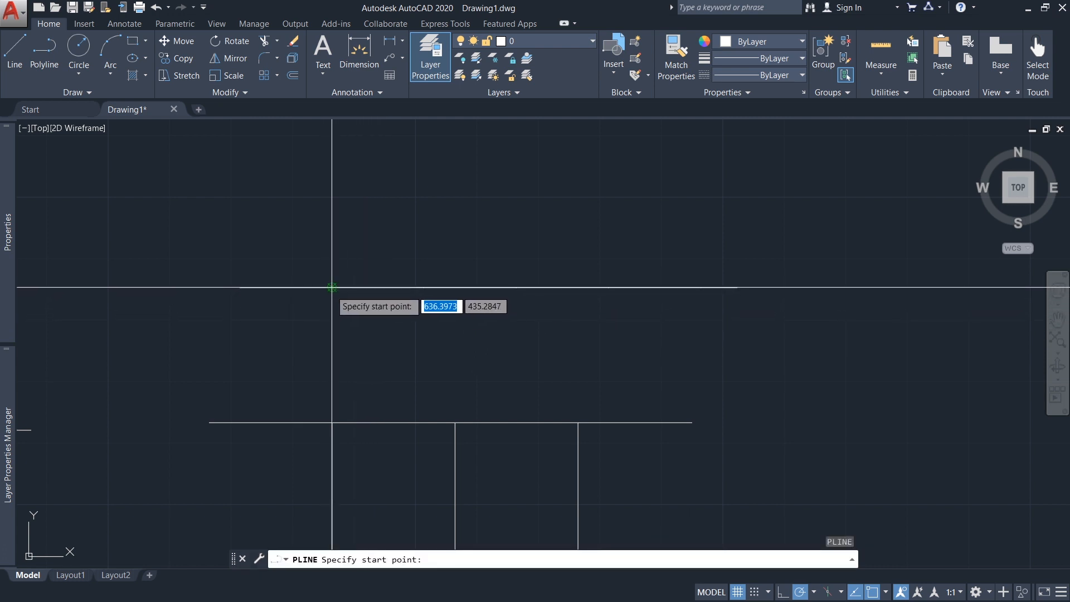
{"action": "left_click", "coordinate": [332, 288]}
{"action": "left_click", "coordinate": [331, 360]}
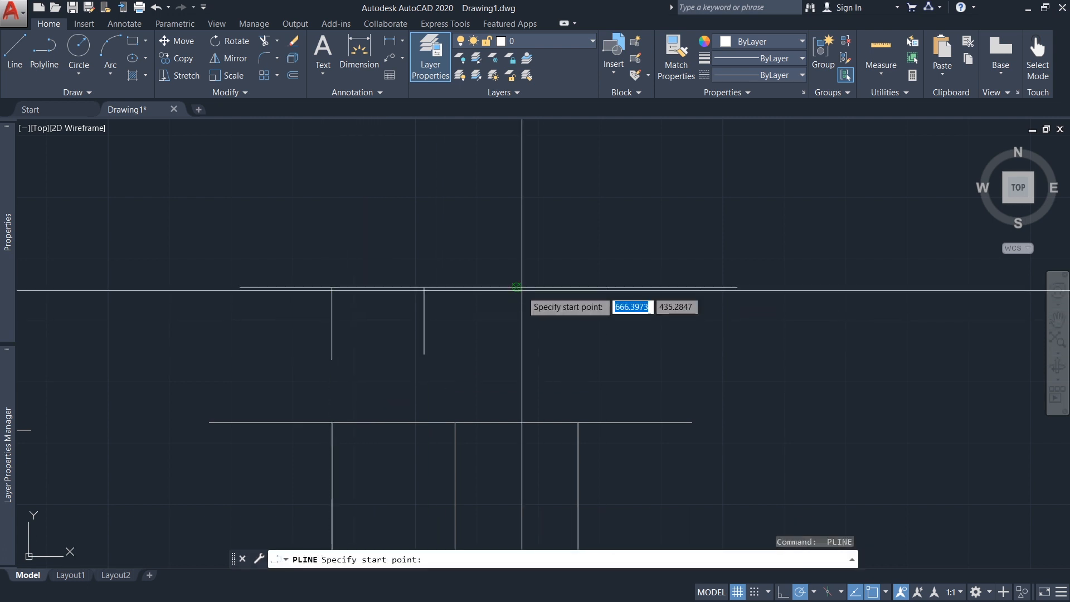
{"action": "left_click", "coordinate": [607, 288]}
{"action": "left_click", "coordinate": [607, 360]}
{"action": "key", "text": "Return"}
{"action": "middle_click_drag", "start_coordinate": [676, 325], "coordinate": [630, 335]}
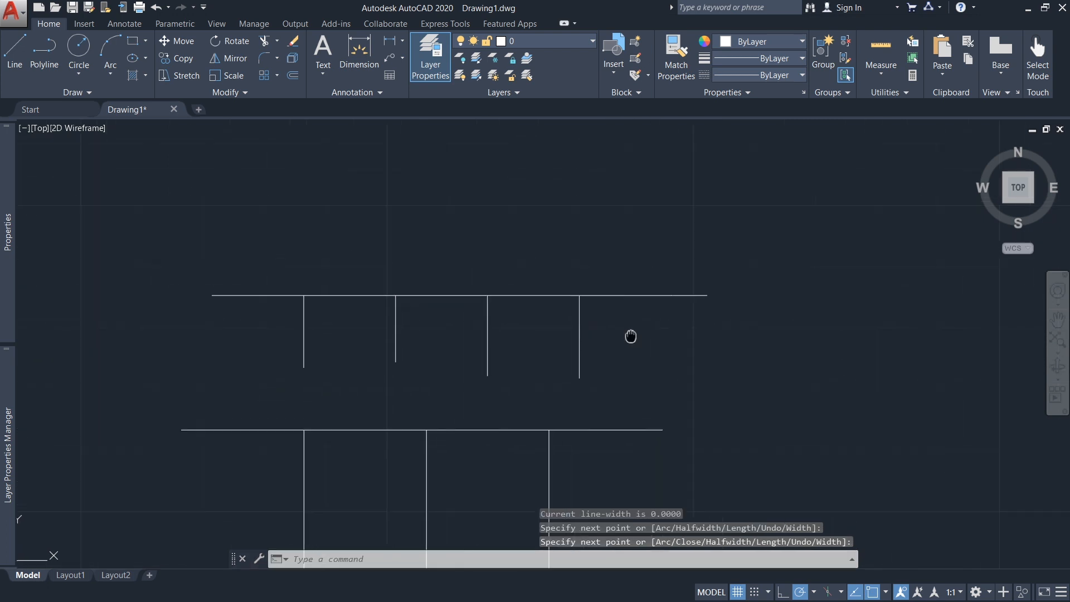
Draw a vertical polyline downward from the fifth 15-unit measure point, near the upper line's right end.
{"action": "key", "text": "Return"}
{"action": "left_click", "coordinate": [654, 298]}
{"action": "left_click", "coordinate": [654, 385]}
{"action": "key", "text": "Return"}
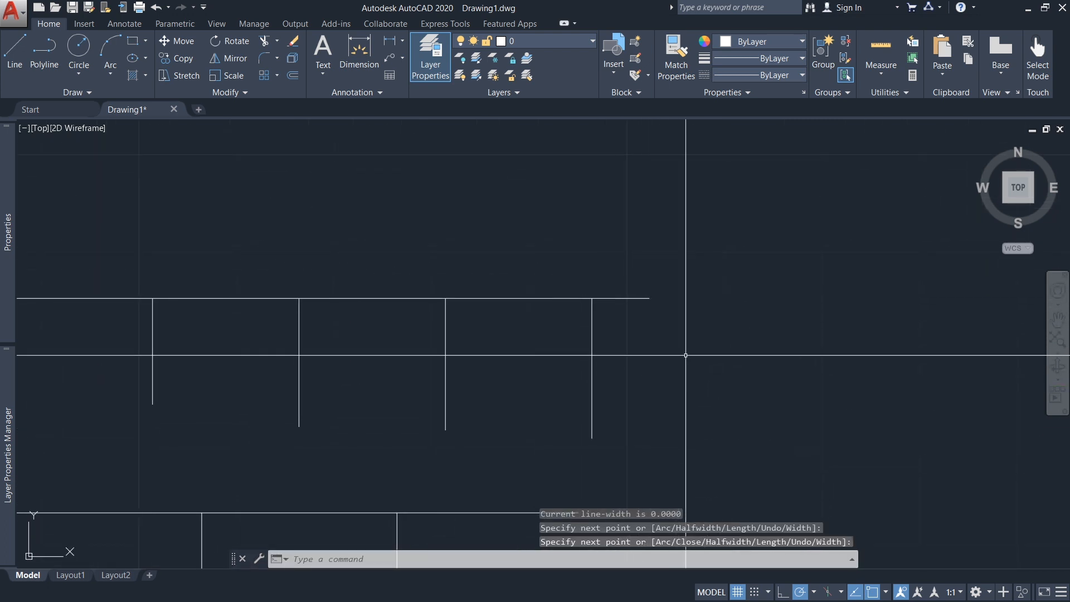
{"action": "scroll", "coordinate": [685, 370], "scroll_direction": "down", "scroll_amount": 4}
{"action": "scroll", "coordinate": [685, 371], "scroll_direction": "up", "scroll_amount": 2}
{"action": "middle_click_drag", "start_coordinate": [684, 371], "coordinate": [668, 364]}
{"action": "scroll", "coordinate": [660, 446], "scroll_direction": "down", "scroll_amount": 6}
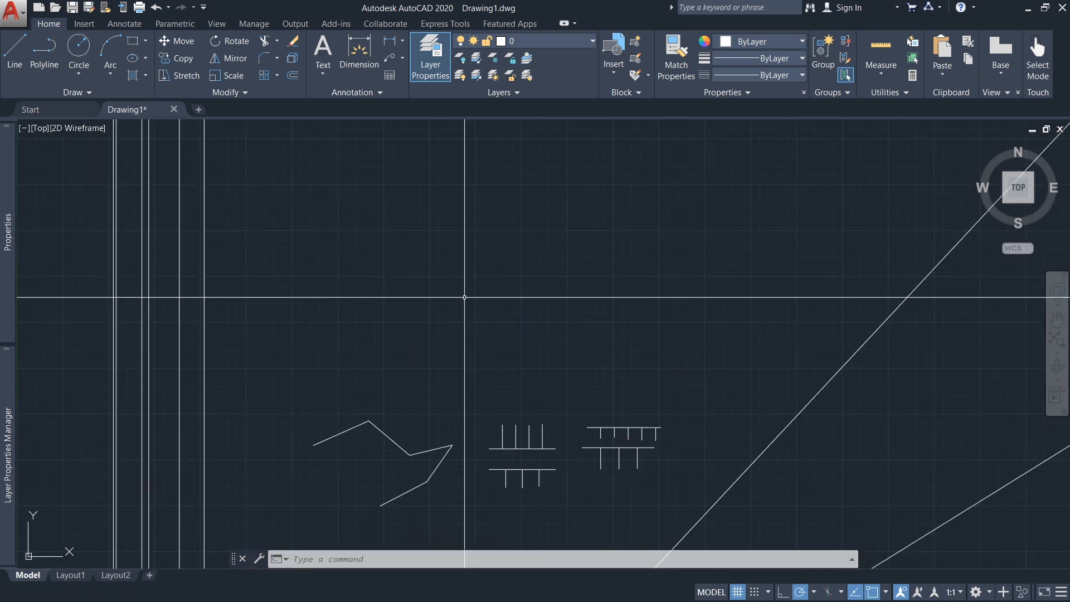
{"action": "middle_click_drag", "start_coordinate": [491, 286], "coordinate": [469, 292]}
{"action": "mouse_move", "coordinate": [441, 353]}
{"action": "middle_mouse_down"}
{"action": "mouse_move", "coordinate": [492, 342]}
{"action": "mouse_move", "coordinate": [482, 318]}
{"action": "mouse_move", "coordinate": [487, 352]}
{"action": "mouse_move", "coordinate": [505, 353]}
{"action": "middle_mouse_up"}
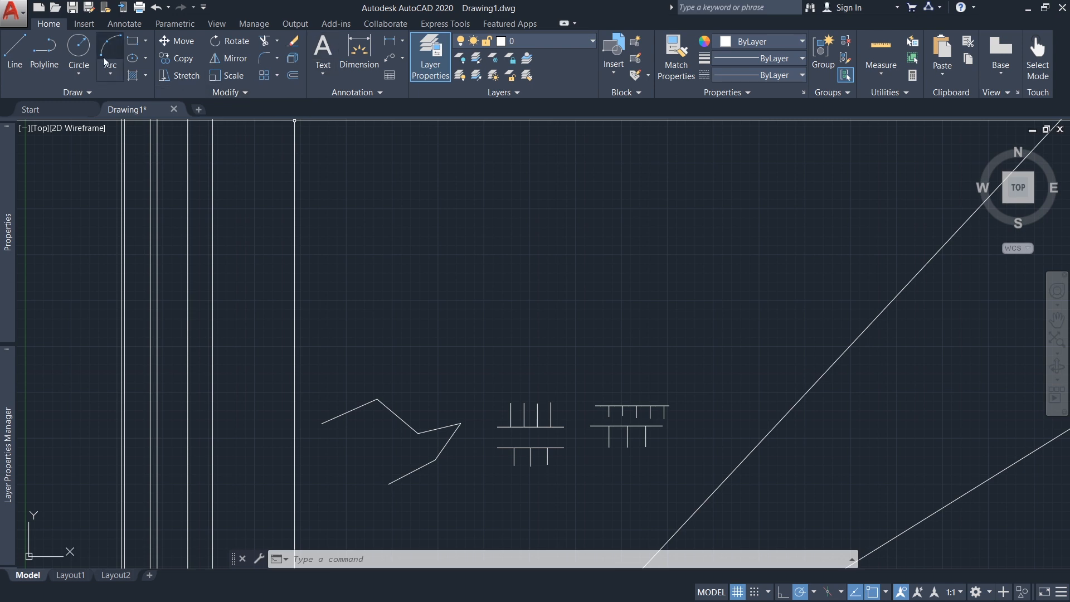
Move the zigzag polyline by its left endpoint onto the right end of the line measured at 15-unit intervals.
{"action": "left_click", "coordinate": [185, 47]}
{"action": "scroll", "coordinate": [379, 424], "scroll_direction": "up", "scroll_amount": 5}
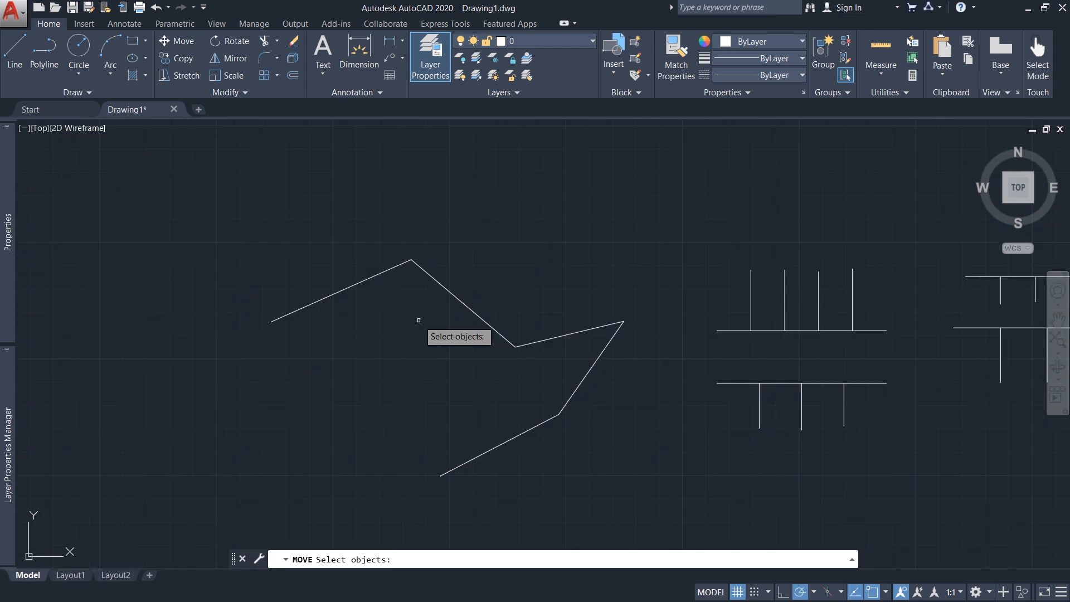
{"action": "mouse_move", "coordinate": [430, 346]}
{"action": "middle_mouse_down"}
{"action": "mouse_move", "coordinate": [425, 325]}
{"action": "mouse_move", "coordinate": [408, 326]}
{"action": "middle_mouse_up"}
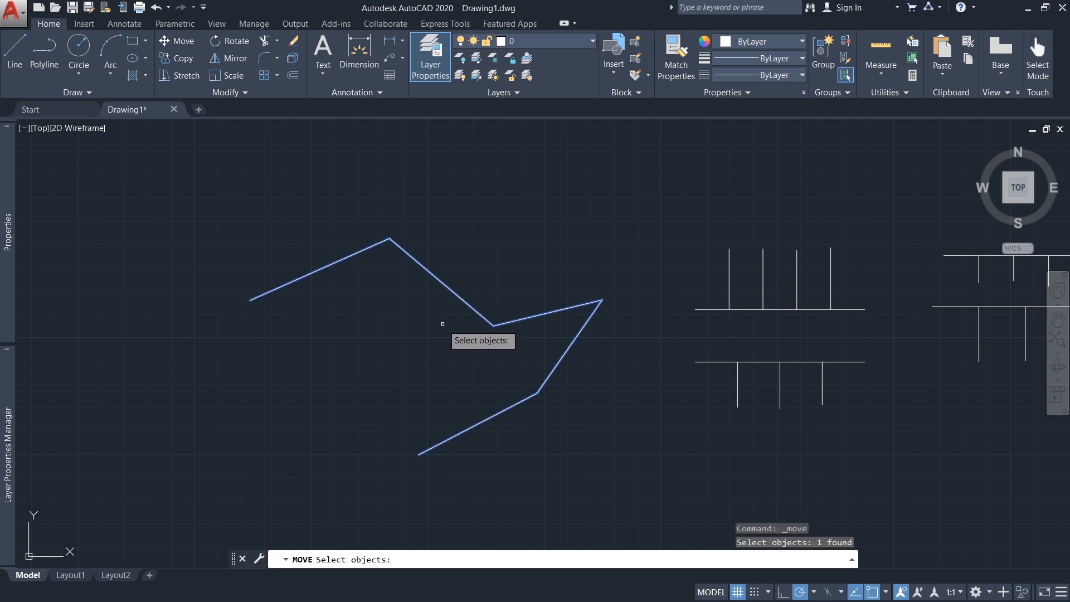
{"action": "key", "text": "Return"}
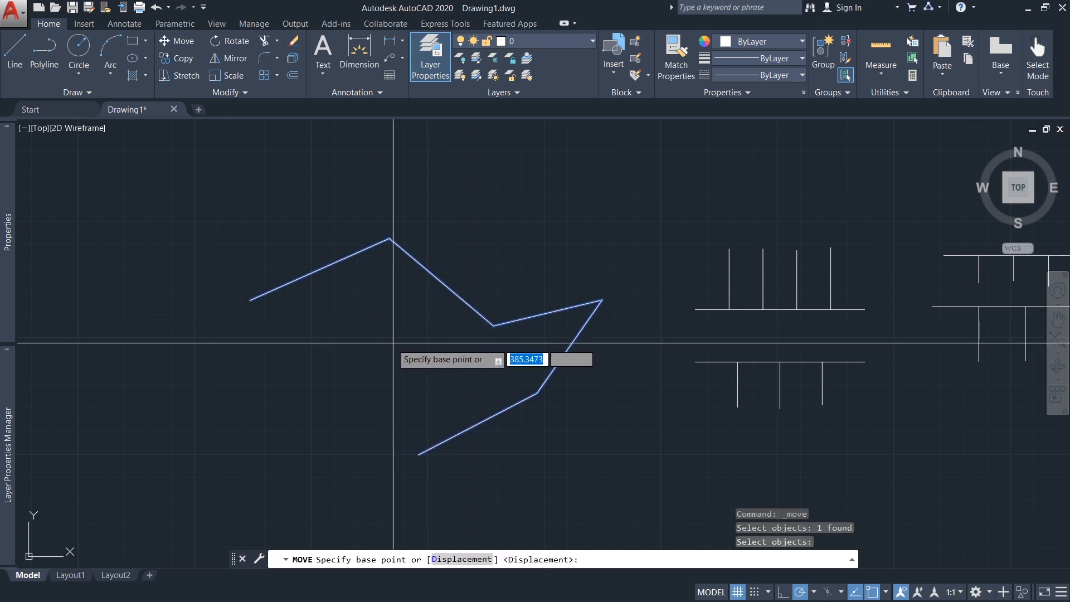
{"action": "middle_click_drag", "start_coordinate": [209, 347], "coordinate": [195, 359]}
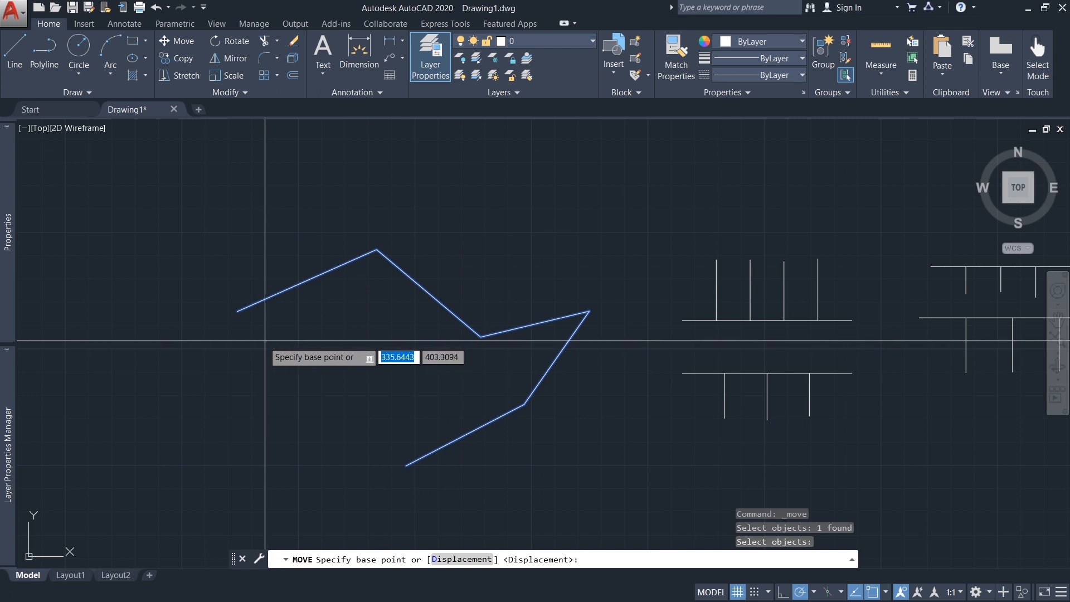
{"action": "mouse_move", "coordinate": [286, 380]}
{"action": "middle_mouse_down"}
{"action": "mouse_move", "coordinate": [301, 351]}
{"action": "mouse_move", "coordinate": [332, 391]}
{"action": "mouse_move", "coordinate": [372, 383]}
{"action": "middle_mouse_up"}
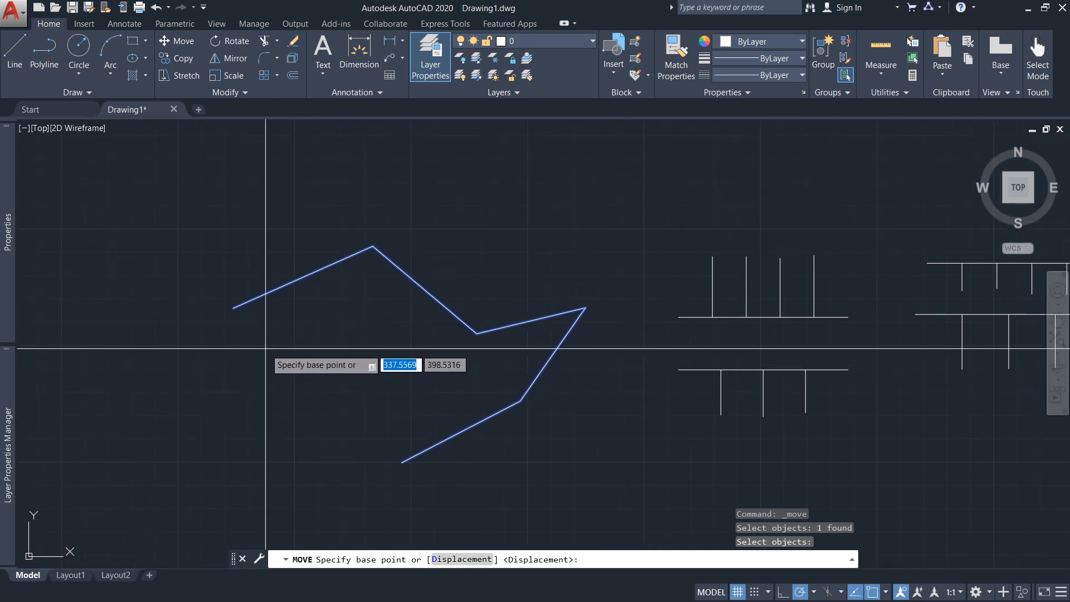
{"action": "middle_click_drag", "start_coordinate": [258, 352], "coordinate": [254, 355]}
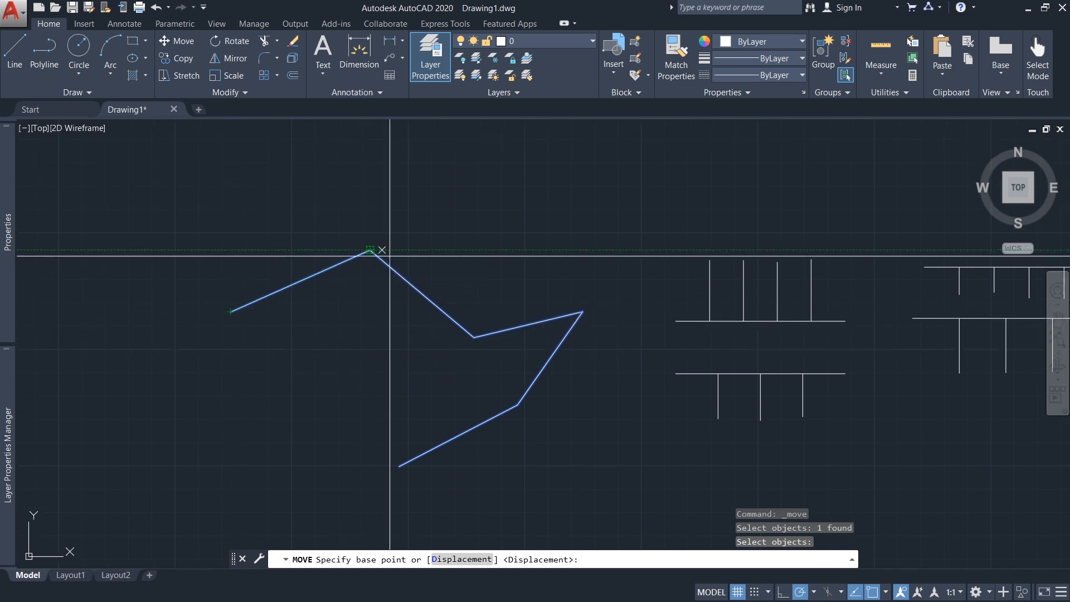
{"action": "left_click", "coordinate": [231, 312]}
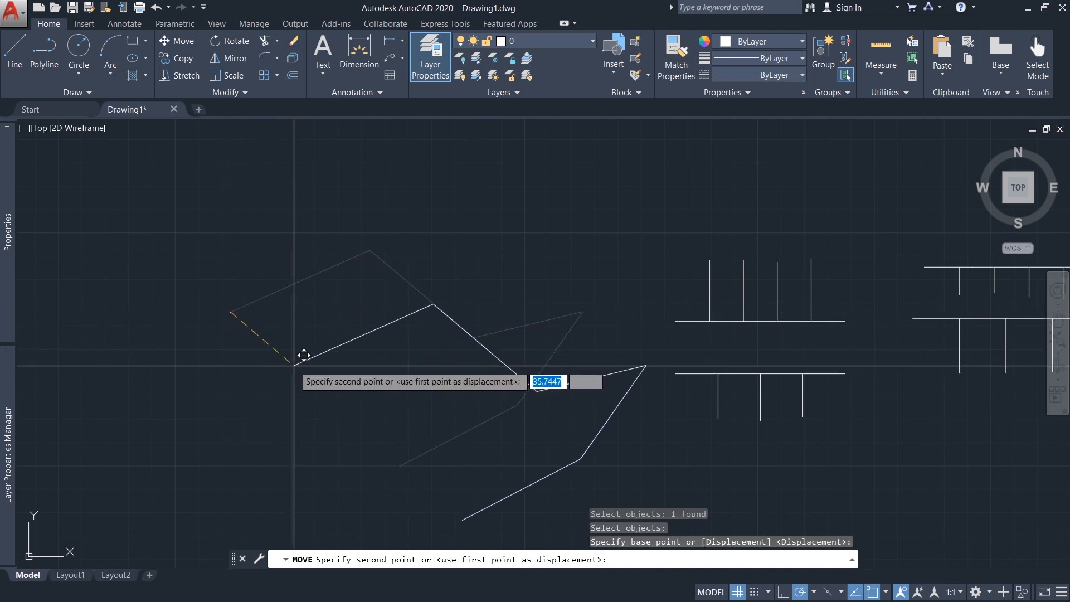
{"action": "scroll", "coordinate": [294, 363], "scroll_direction": "down", "scroll_amount": 2}
{"action": "scroll", "coordinate": [679, 304], "scroll_direction": "up", "scroll_amount": 2}
{"action": "scroll", "coordinate": [623, 284], "scroll_direction": "up", "scroll_amount": 2}
{"action": "middle_click_drag", "start_coordinate": [619, 275], "coordinate": [562, 304]}
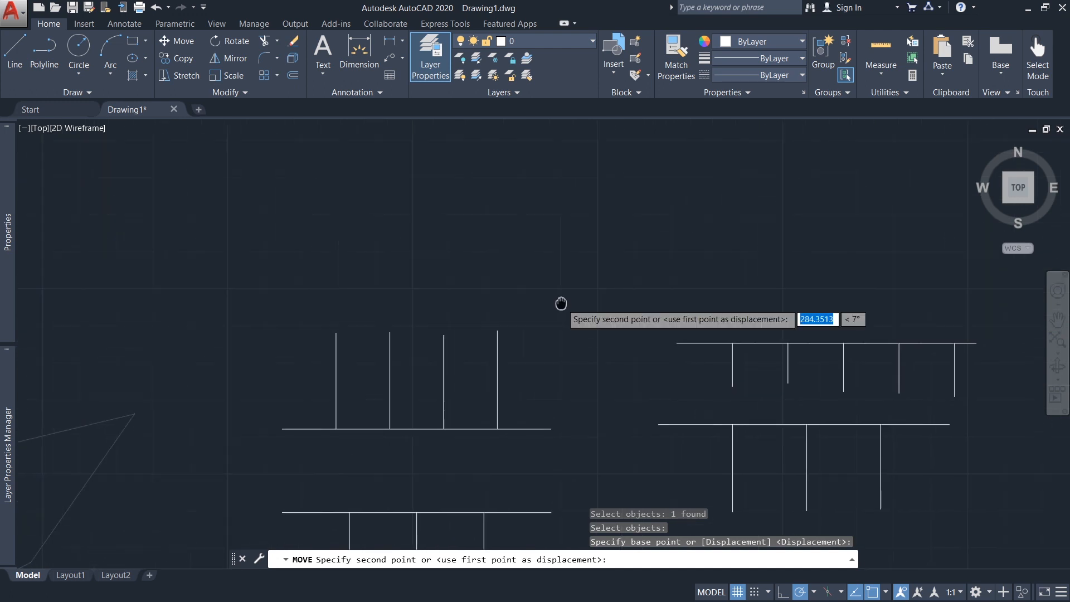
{"action": "middle_click_drag", "start_coordinate": [869, 319], "coordinate": [521, 319]}
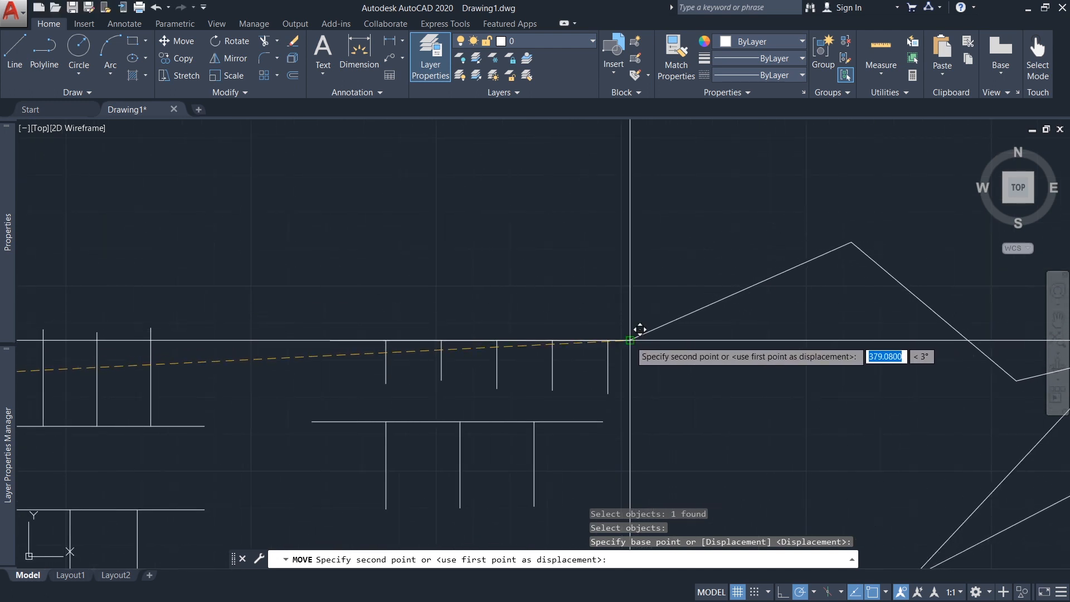
{"action": "left_click", "coordinate": [630, 340]}
{"action": "scroll", "coordinate": [569, 342], "scroll_direction": "down", "scroll_amount": 3}
{"action": "scroll", "coordinate": [529, 333], "scroll_direction": "up", "scroll_amount": 2}
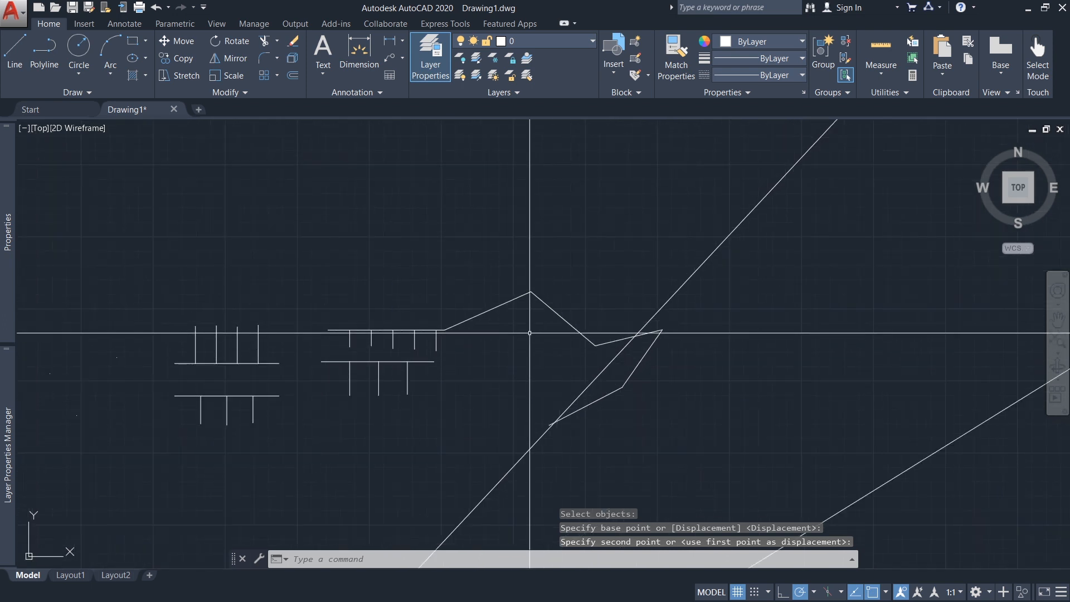
Move the zigzag polyline straight up from the measured line's right end, using its left endpoint as base and Ortho mode on.
{"action": "middle_click_drag", "start_coordinate": [529, 333], "coordinate": [516, 369]}
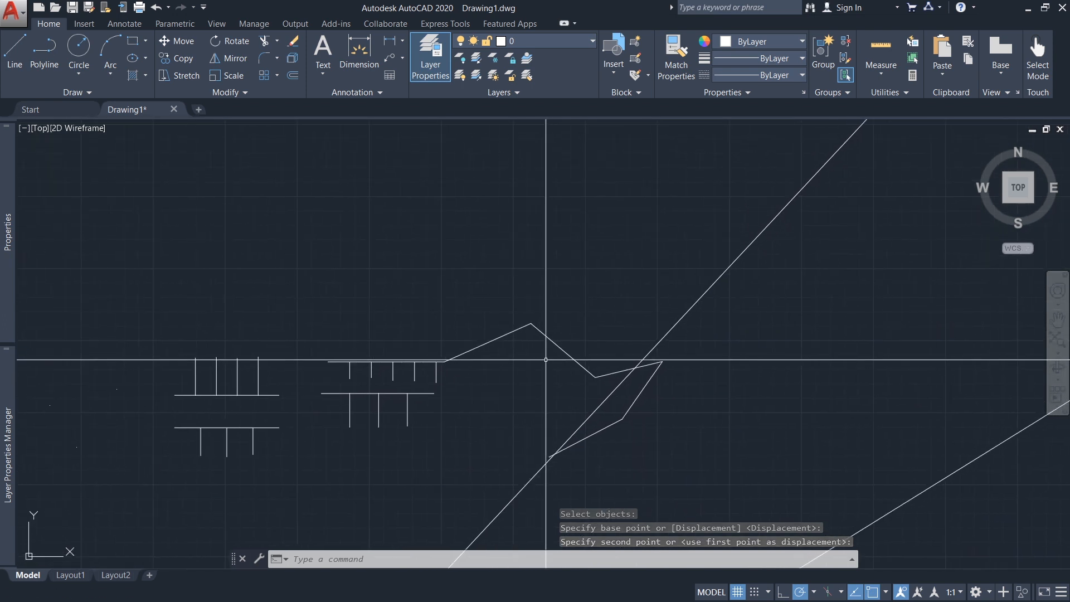
{"action": "left_click", "coordinate": [563, 351]}
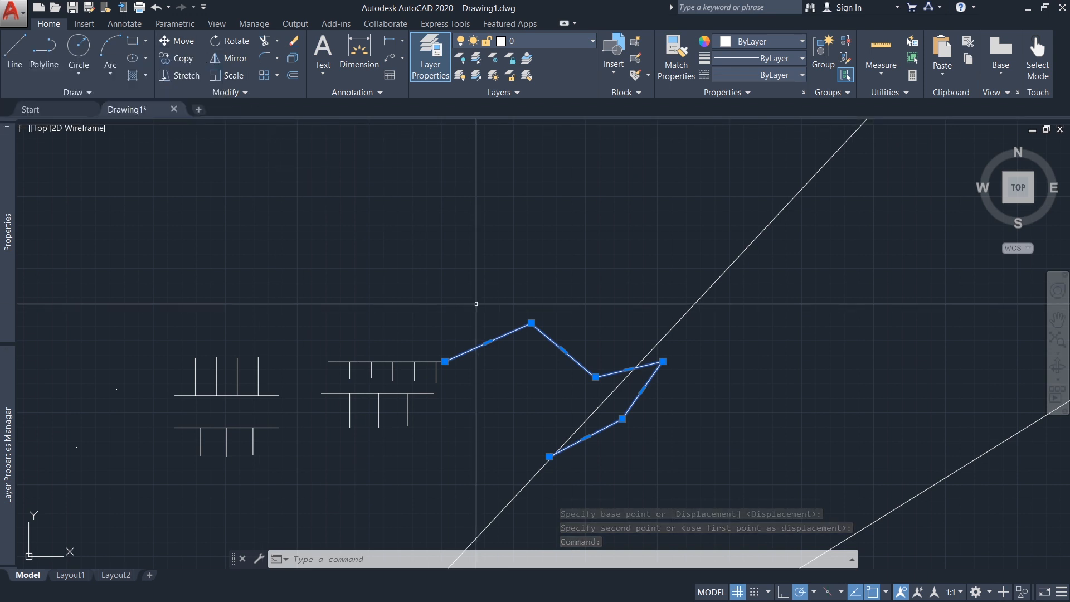
{"action": "type", "text": "m"}
{"action": "key", "text": "Return"}
{"action": "scroll", "coordinate": [462, 365], "scroll_direction": "up", "scroll_amount": 6}
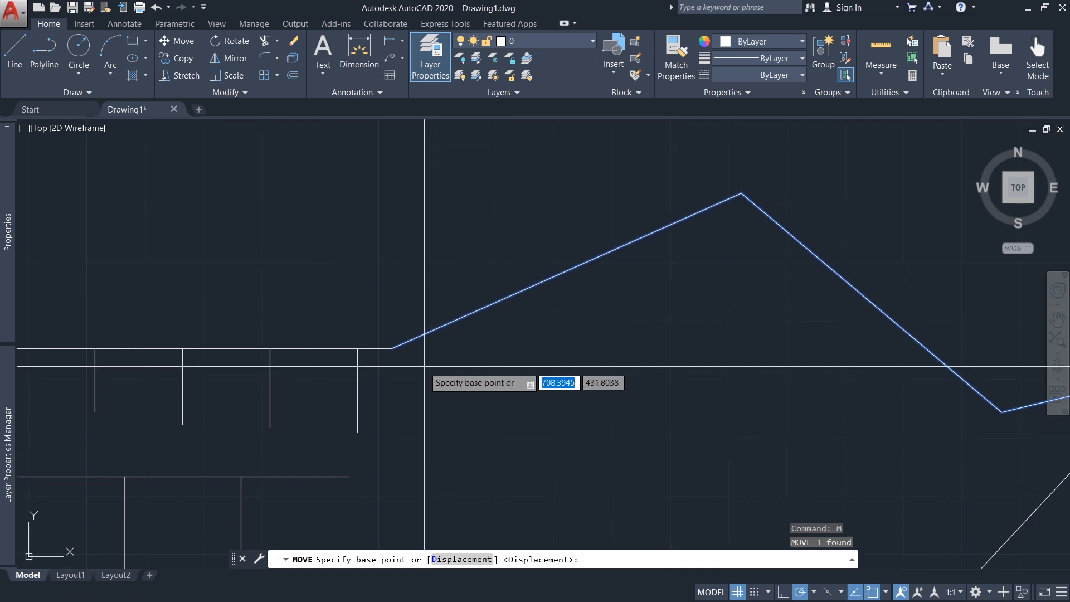
{"action": "left_click", "coordinate": [398, 350]}
{"action": "scroll", "coordinate": [461, 349], "scroll_direction": "down", "scroll_amount": 8}
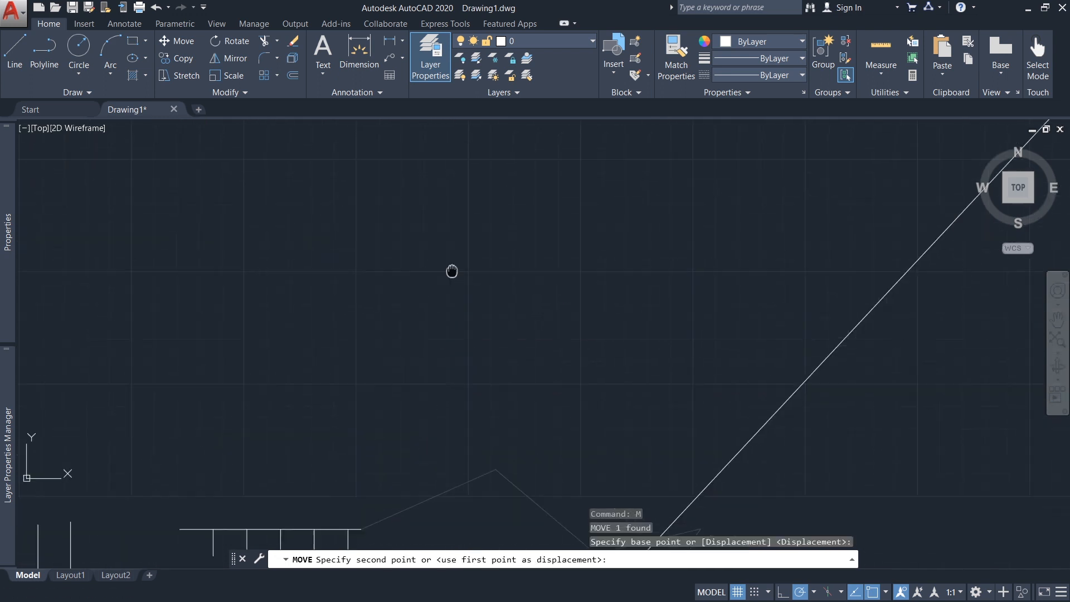
{"action": "scroll", "coordinate": [390, 262], "scroll_direction": "up", "scroll_amount": 4}
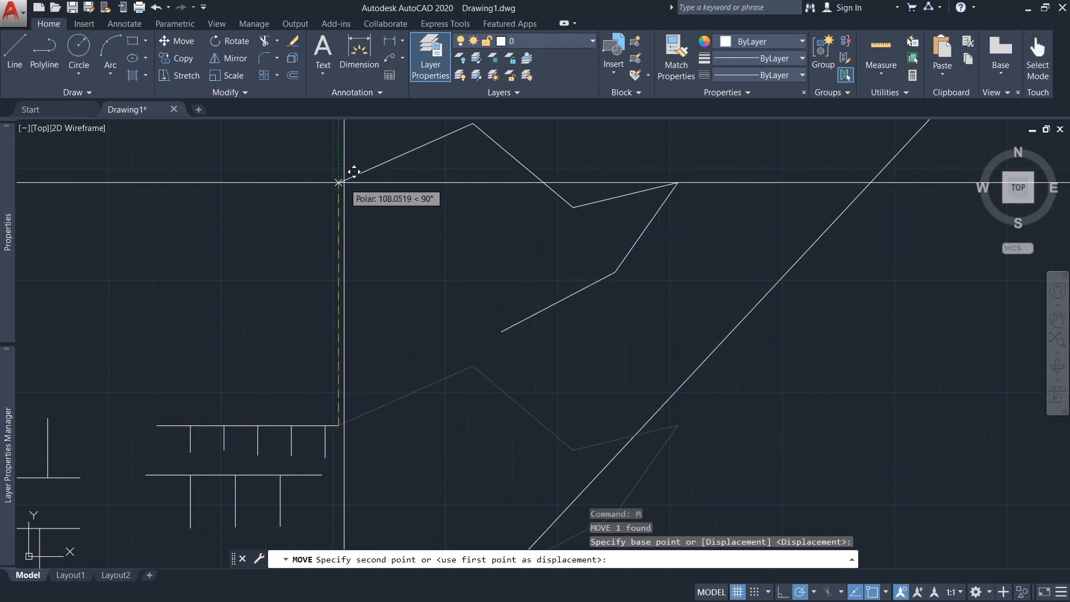
{"action": "left_click", "coordinate": [783, 592]}
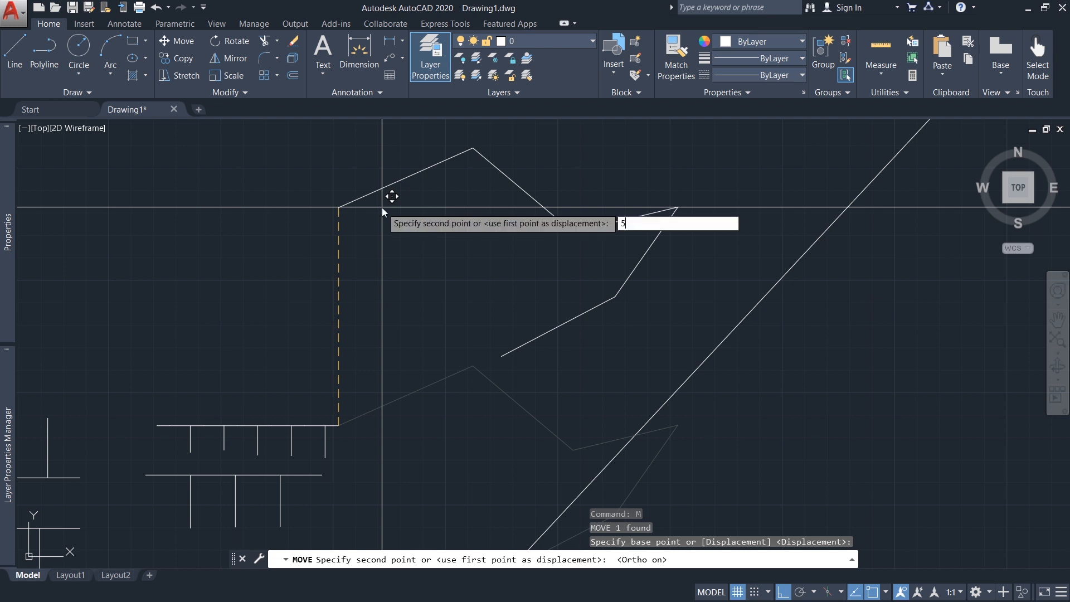
{"action": "key", "text": "Return"}
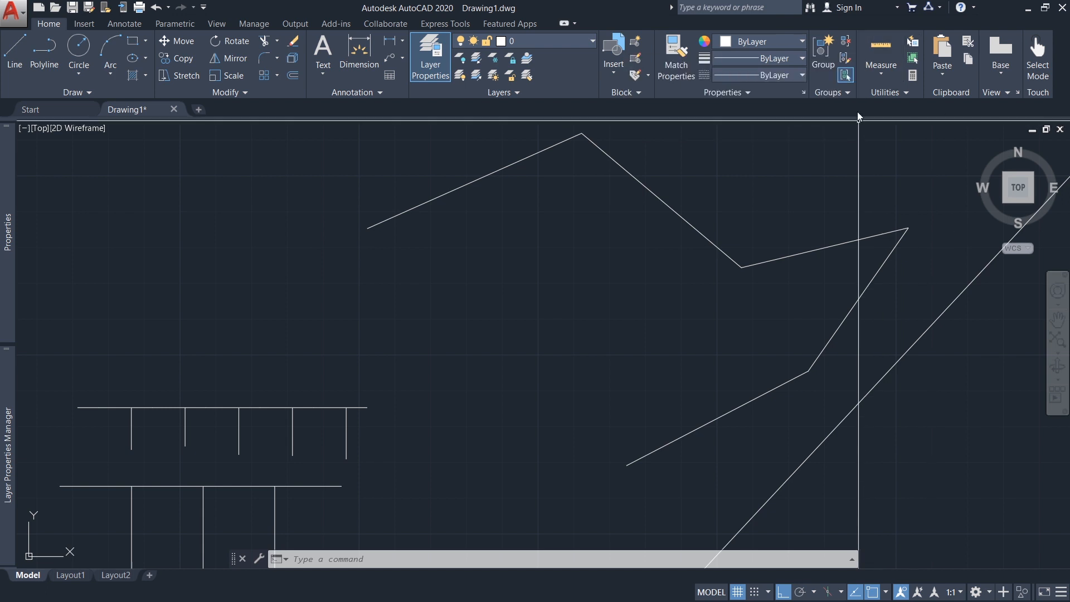
Measure the distance from the right end of the upper line with five short verticals to the zigzag polyline's left endpoint.
{"action": "left_click", "coordinate": [879, 68]}
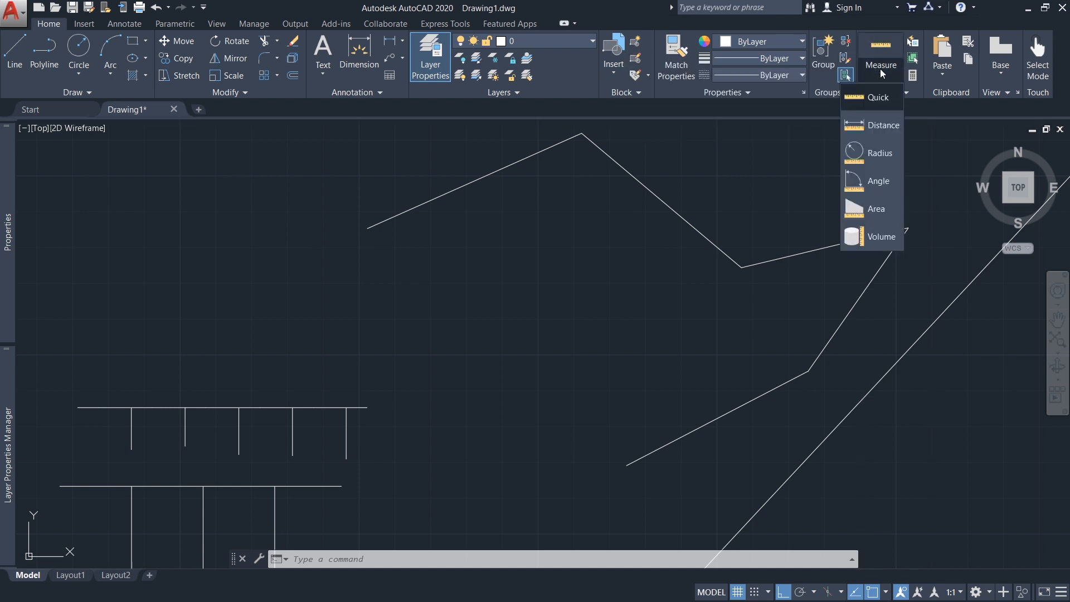
{"action": "left_click", "coordinate": [882, 128]}
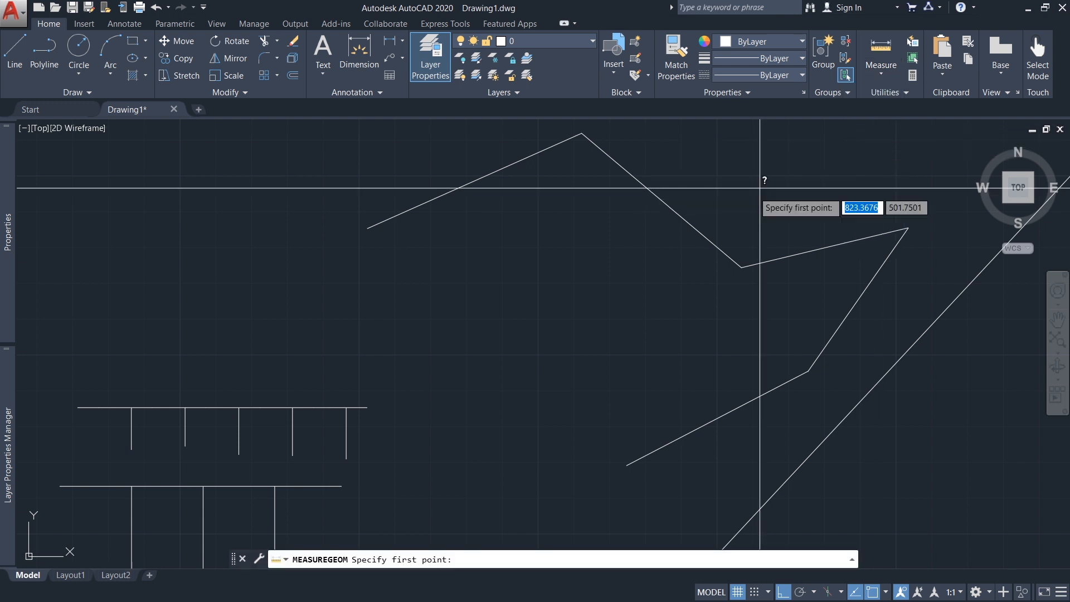
{"action": "left_click", "coordinate": [367, 407]}
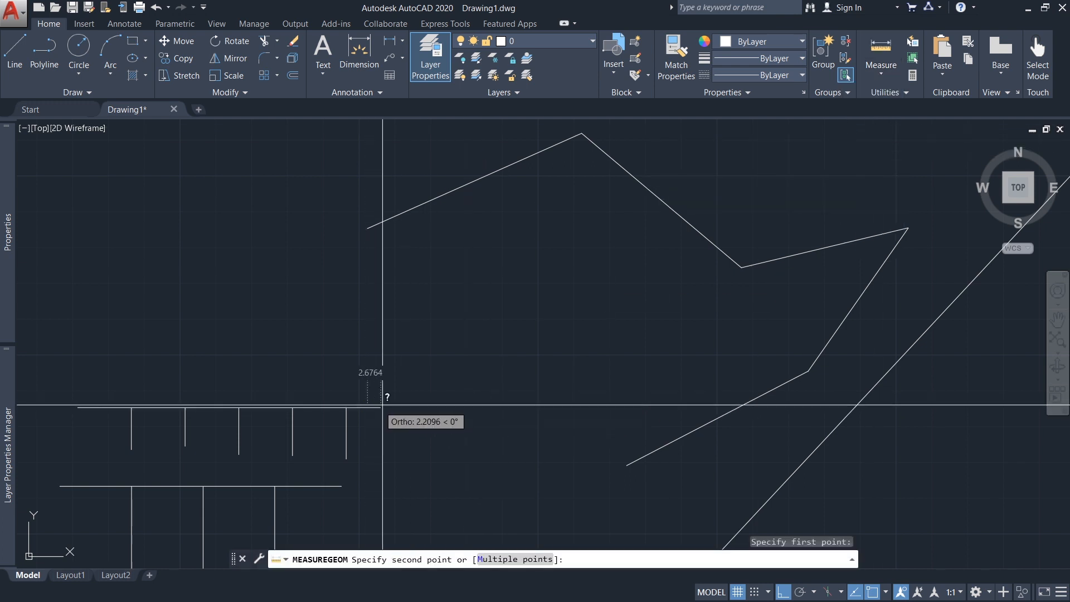
{"action": "left_click", "coordinate": [368, 228]}
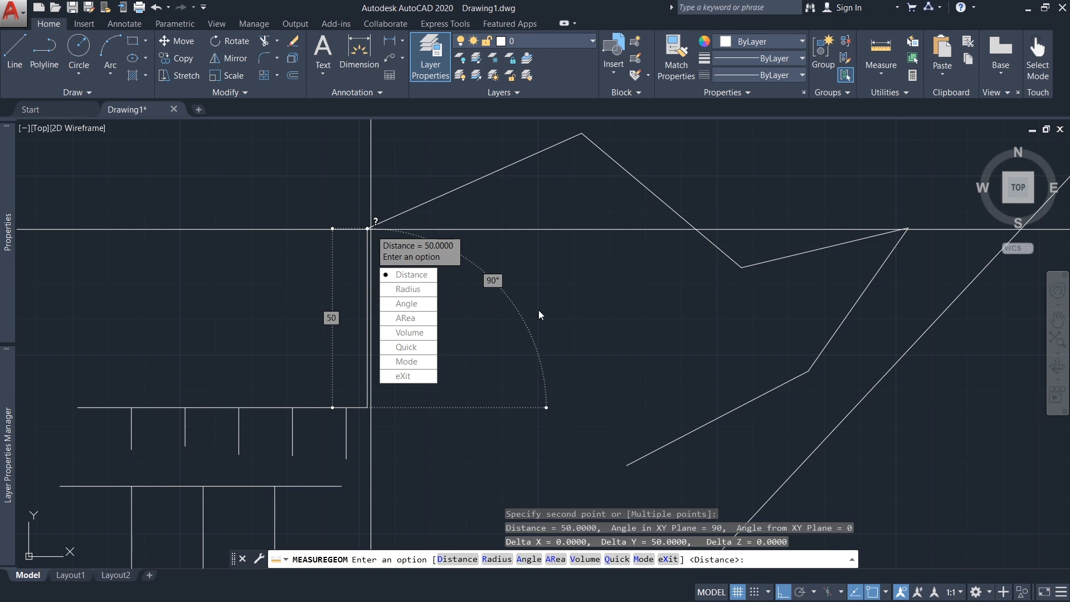
{"action": "key", "text": "Escape"}
{"action": "scroll", "coordinate": [539, 310], "scroll_direction": "down", "scroll_amount": 2}
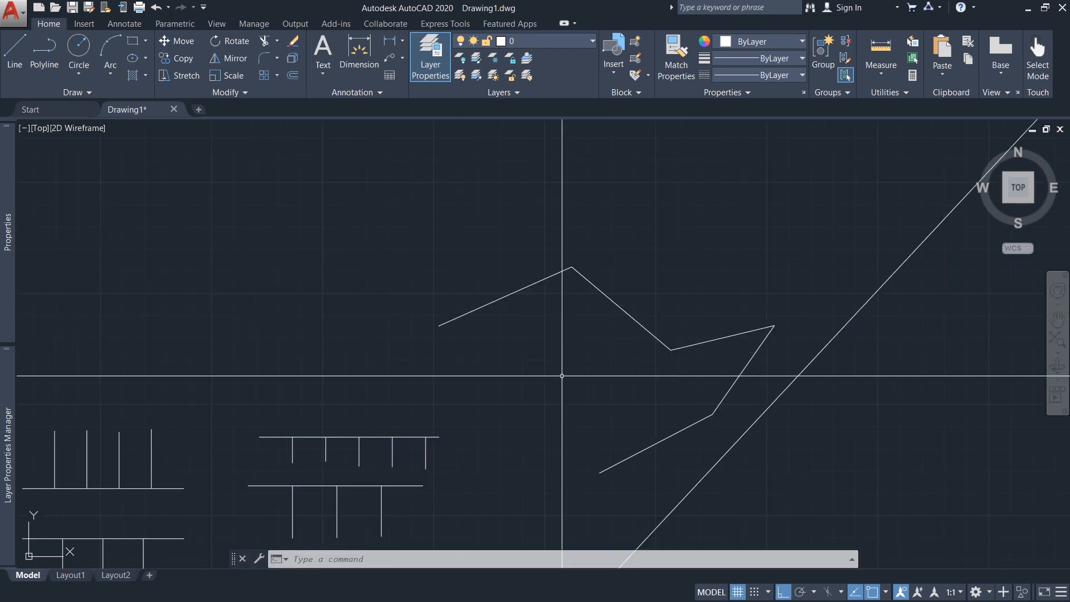
Copy the zigzag polyline by its left endpoint to three spaced positions straight above the original.
{"action": "mouse_move", "coordinate": [562, 375]}
{"action": "middle_mouse_down"}
{"action": "mouse_move", "coordinate": [473, 371]}
{"action": "mouse_move", "coordinate": [485, 327]}
{"action": "mouse_move", "coordinate": [497, 329]}
{"action": "mouse_move", "coordinate": [479, 319]}
{"action": "middle_mouse_up"}
{"action": "scroll", "coordinate": [535, 367], "scroll_direction": "up", "scroll_amount": 2}
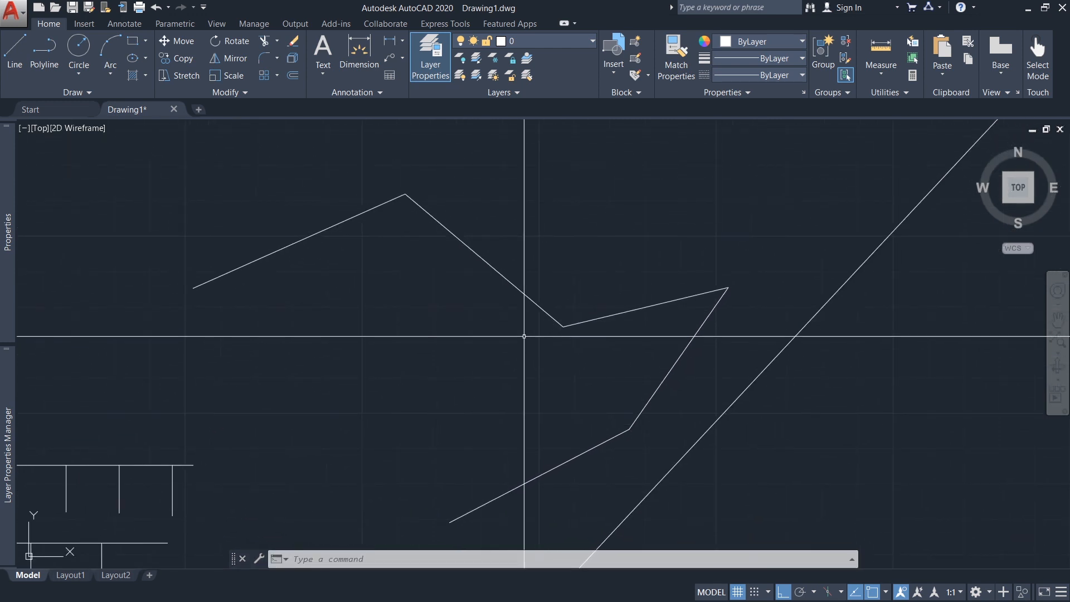
{"action": "left_click", "coordinate": [183, 59]}
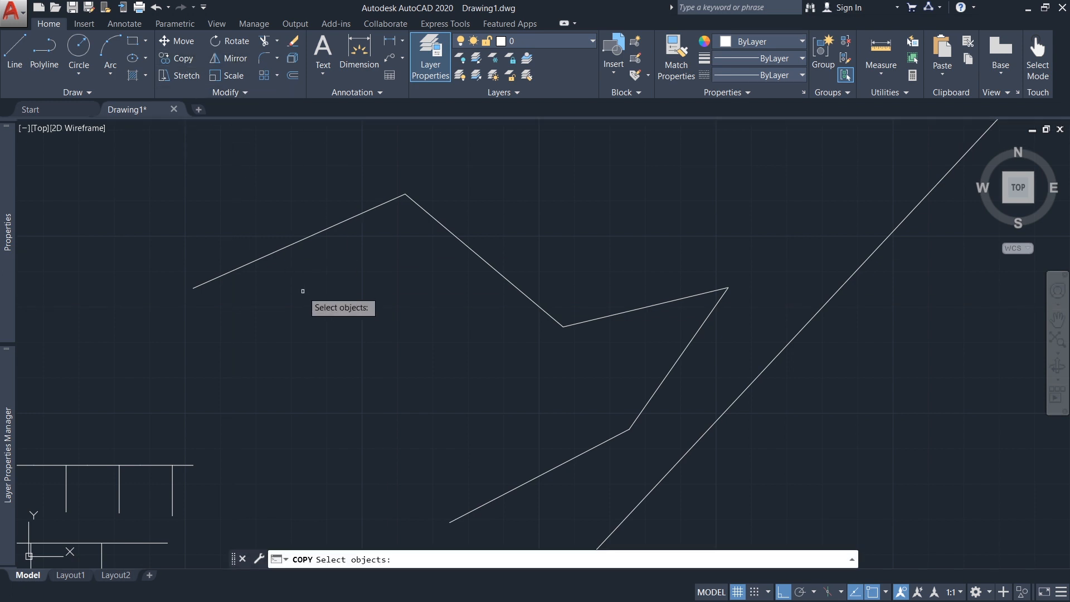
{"action": "left_click", "coordinate": [299, 241]}
{"action": "key", "text": "Return"}
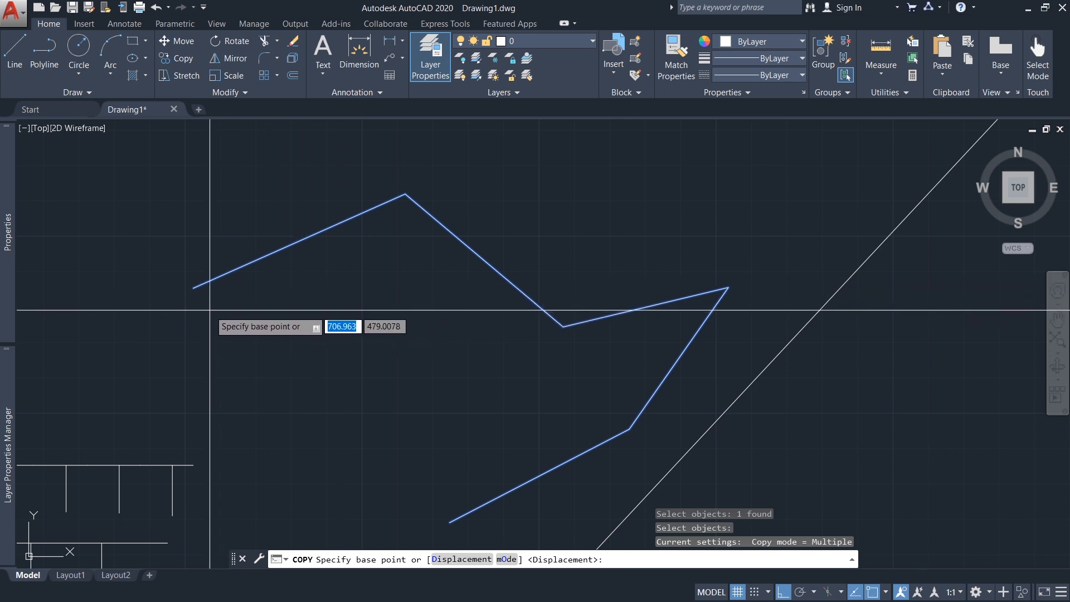
{"action": "middle_click_drag", "start_coordinate": [208, 307], "coordinate": [241, 296]}
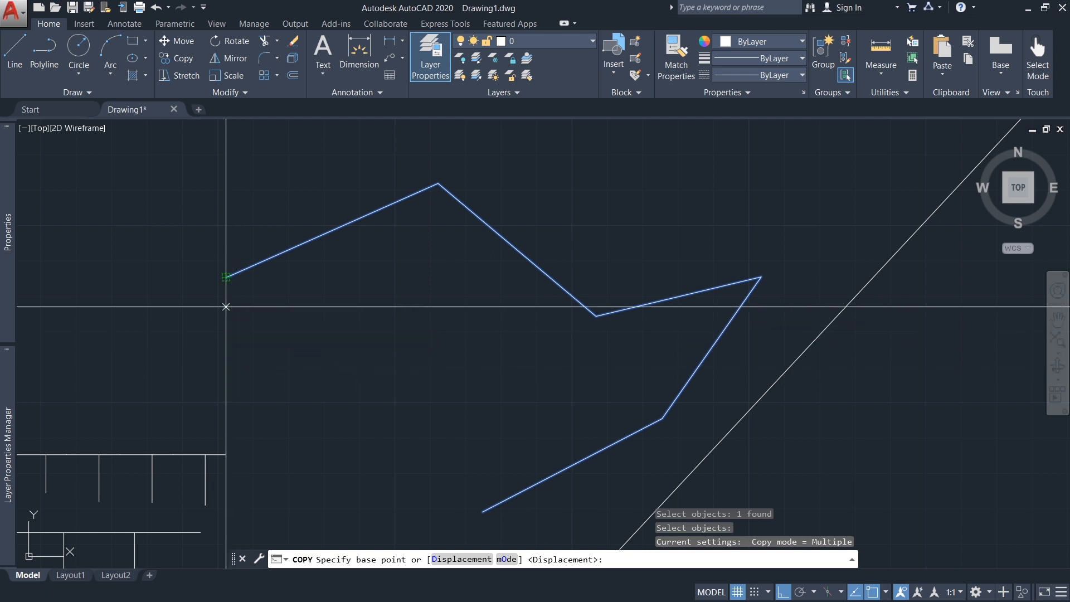
{"action": "left_click", "coordinate": [226, 277]}
{"action": "scroll", "coordinate": [351, 341], "scroll_direction": "down", "scroll_amount": 6}
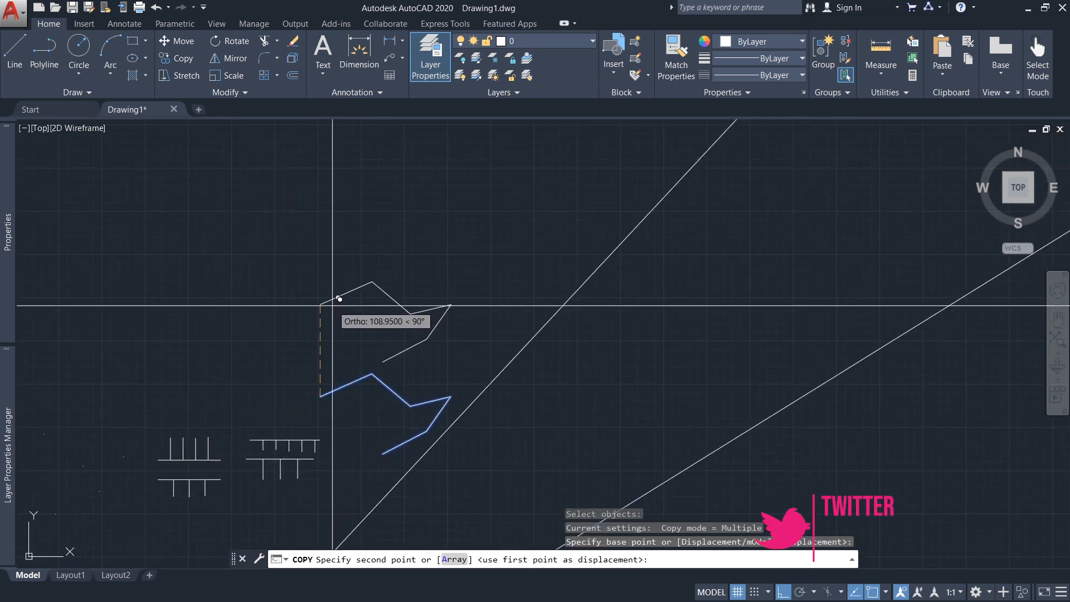
{"action": "left_click", "coordinate": [332, 310]}
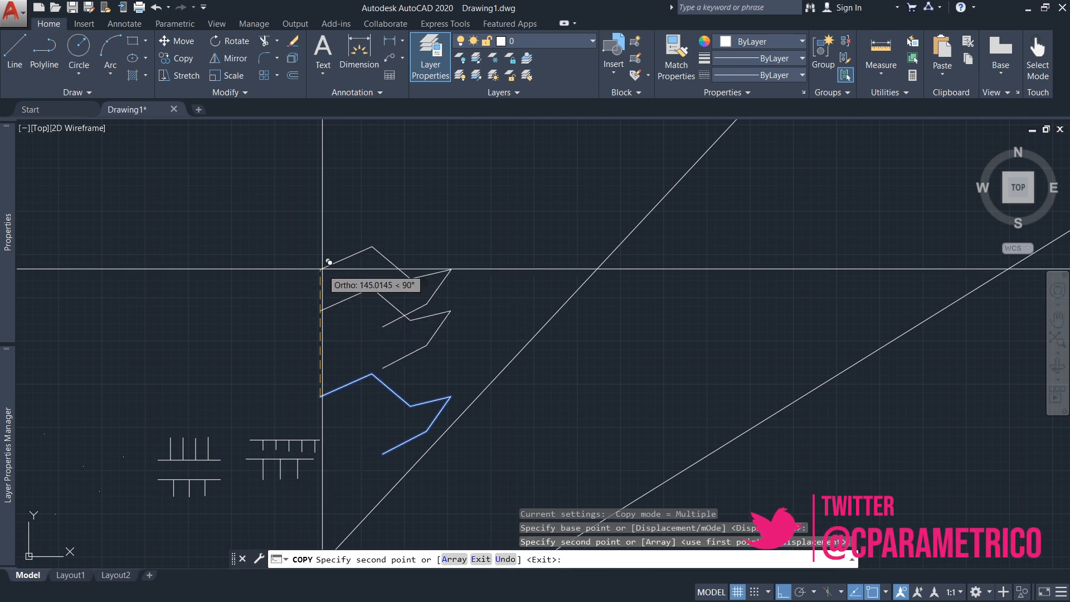
{"action": "left_click", "coordinate": [321, 231]}
{"action": "left_click", "coordinate": [321, 151]}
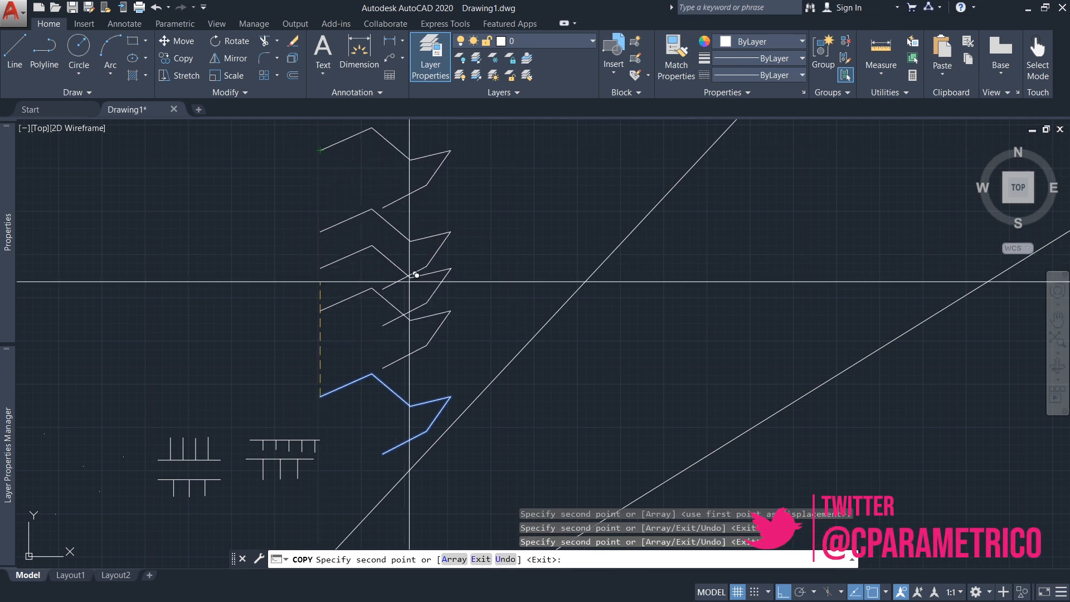
Place two more zigzag copies horizontally to the right of the original and two to its left, and finish copying.
{"action": "left_click", "coordinate": [490, 425]}
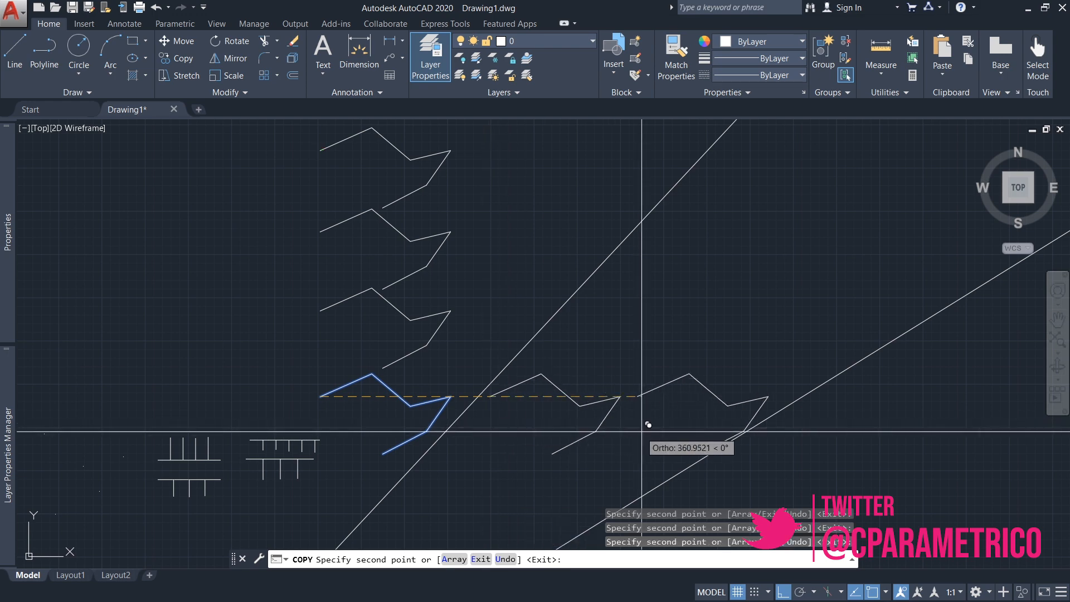
{"action": "left_click", "coordinate": [667, 427]}
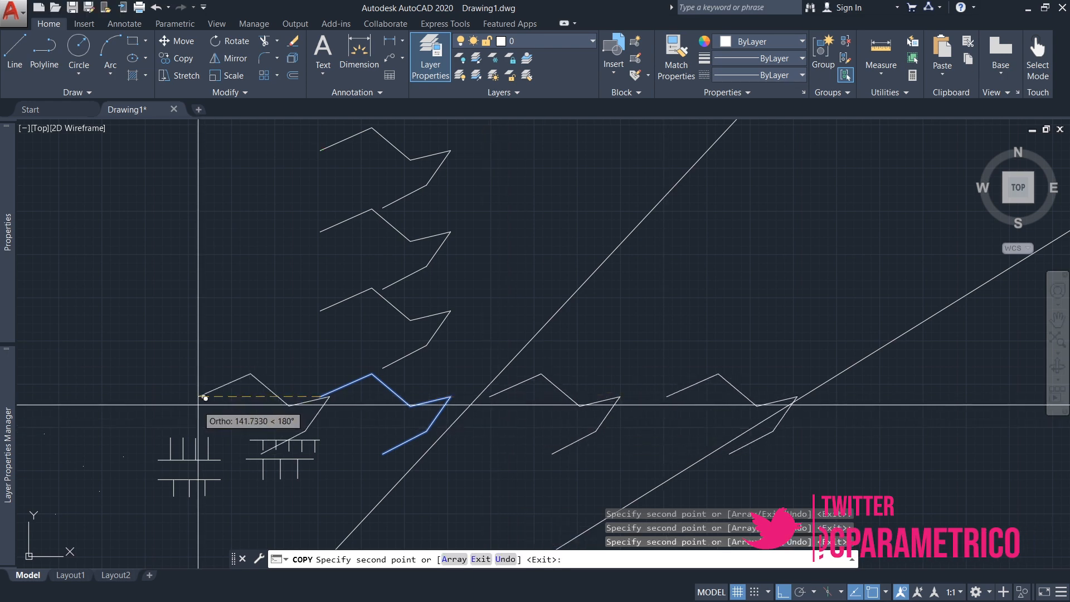
{"action": "left_click", "coordinate": [117, 411]}
{"action": "left_click", "coordinate": [35, 410]}
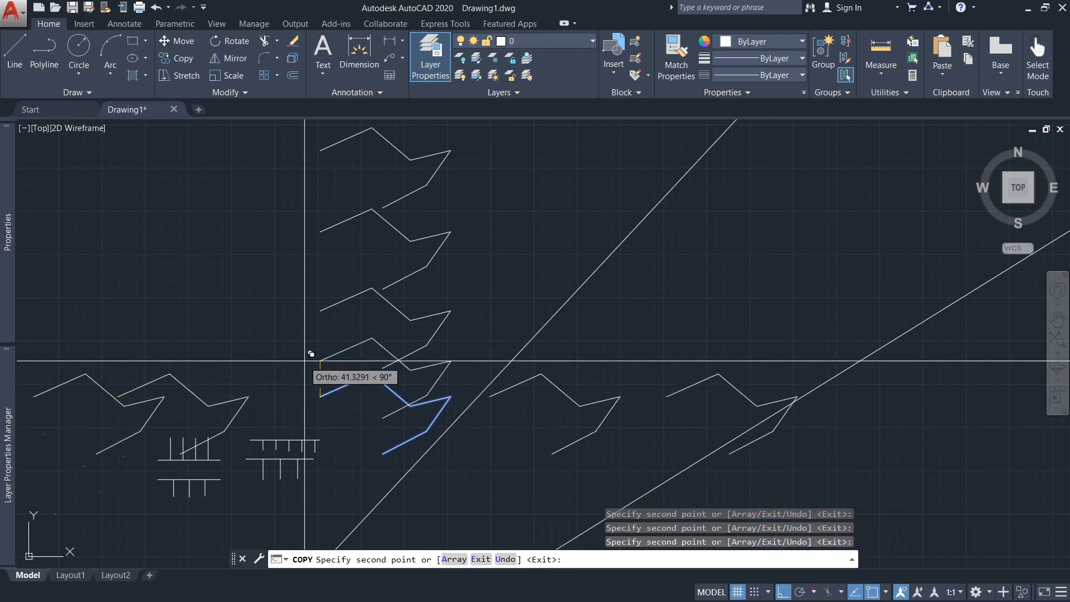
{"action": "scroll", "coordinate": [307, 361], "scroll_direction": "down", "scroll_amount": 3}
{"action": "scroll", "coordinate": [324, 410], "scroll_direction": "up", "scroll_amount": 2}
{"action": "key", "text": "Return"}
Copy the topmost zigzag polyline straight up by 150 units, using its rightmost vertex as the base point.
{"action": "scroll", "coordinate": [356, 135], "scroll_direction": "up", "scroll_amount": 4}
{"action": "middle_click_drag", "start_coordinate": [356, 135], "coordinate": [335, 251]}
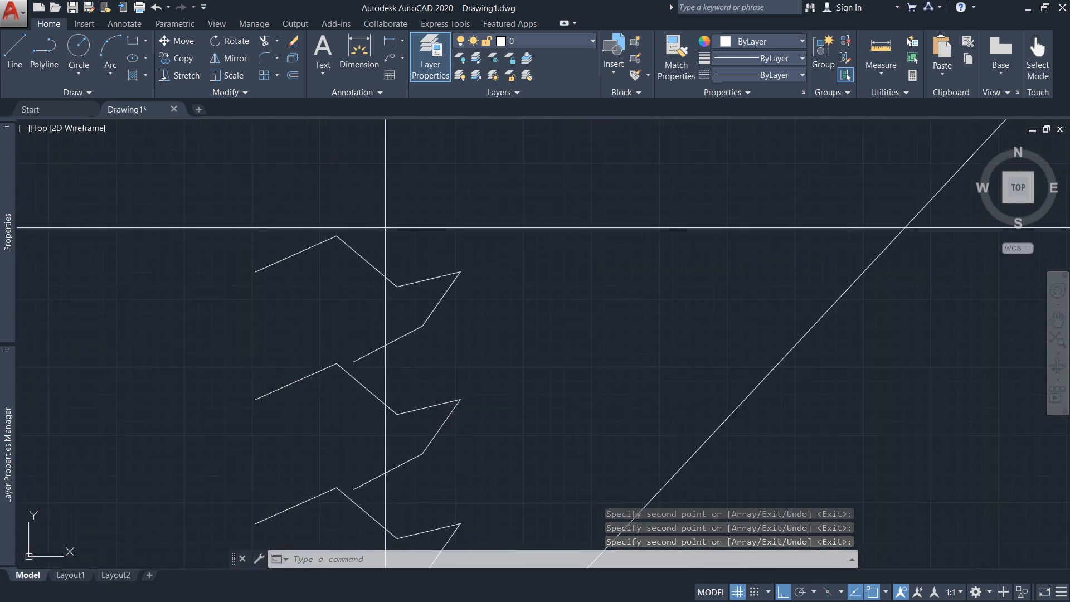
{"action": "left_click", "coordinate": [385, 228]}
{"action": "left_click", "coordinate": [313, 286]}
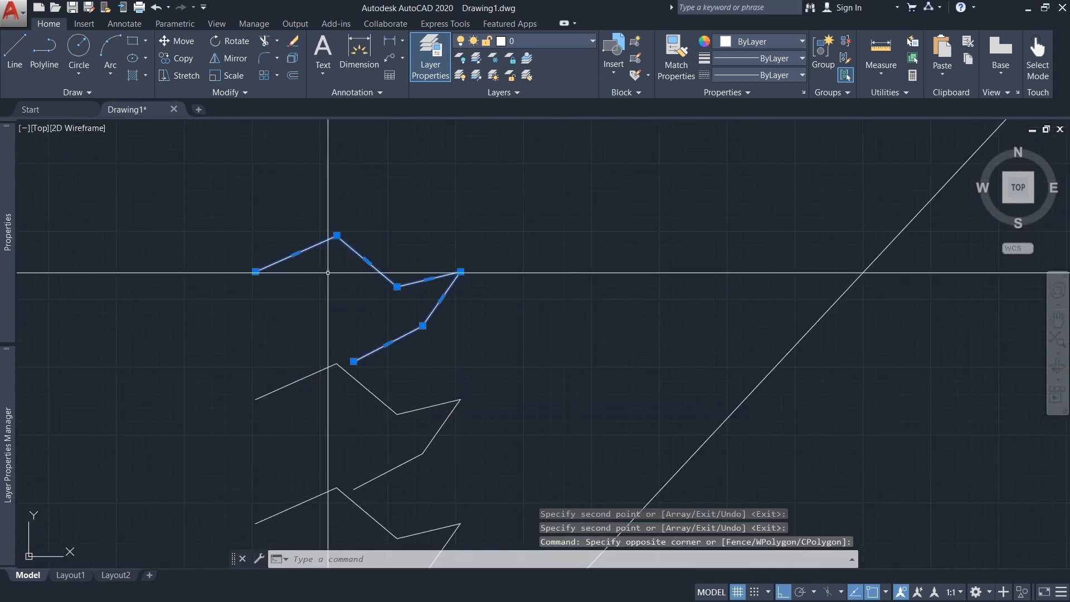
{"action": "type", "text": "co"}
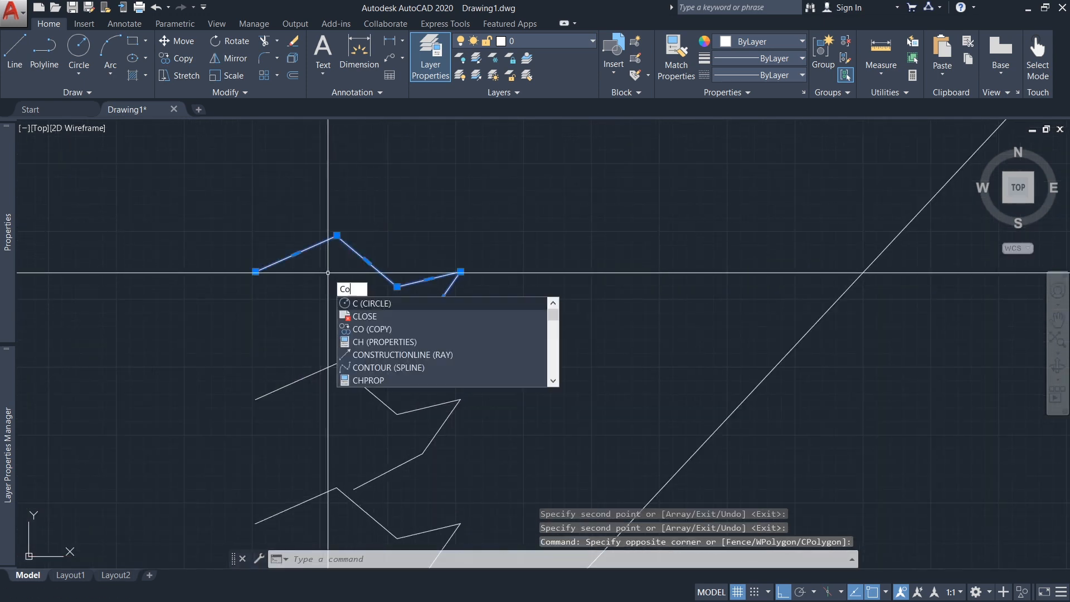
{"action": "key", "text": "Return"}
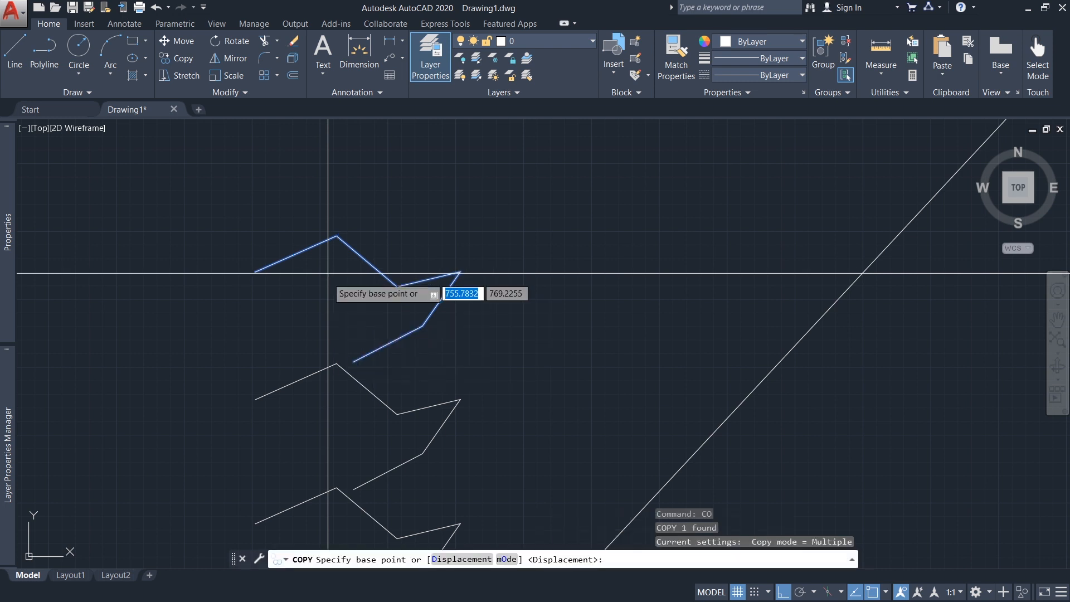
{"action": "middle_click_drag", "start_coordinate": [328, 277], "coordinate": [358, 270]}
{"action": "scroll", "coordinate": [340, 308], "scroll_direction": "up", "scroll_amount": 2}
{"action": "middle_click_drag", "start_coordinate": [340, 308], "coordinate": [332, 311]}
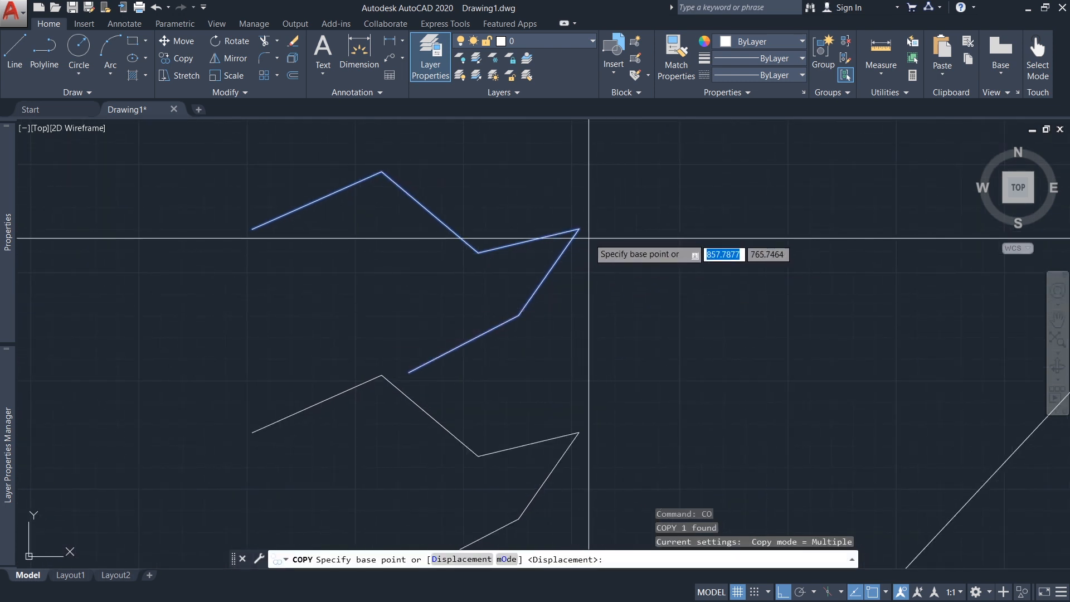
{"action": "left_click", "coordinate": [580, 229]}
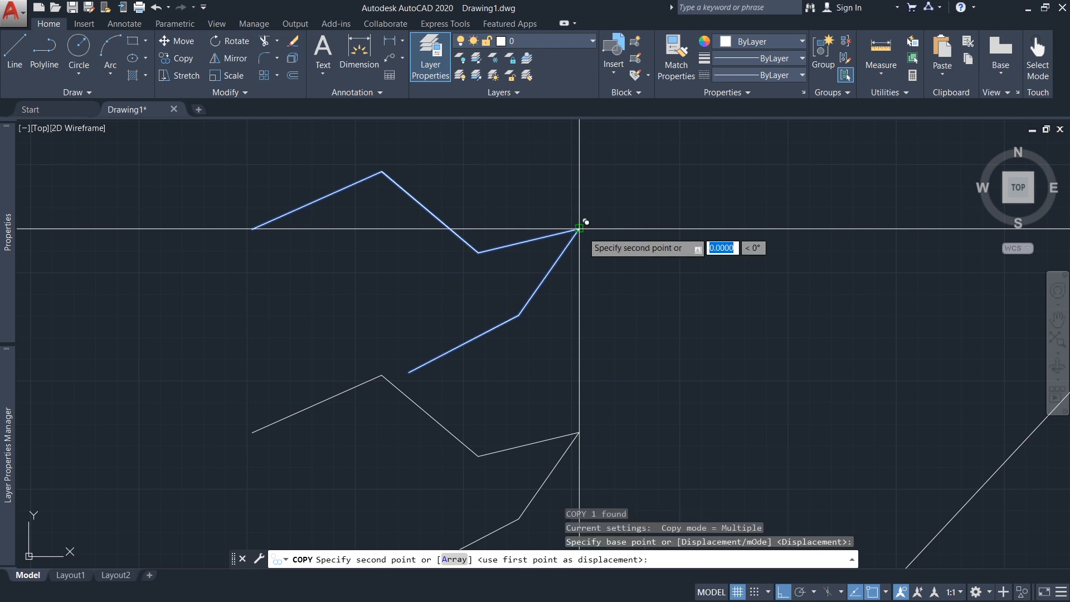
{"action": "scroll", "coordinate": [491, 308], "scroll_direction": "down", "scroll_amount": 6}
{"action": "scroll", "coordinate": [521, 311], "scroll_direction": "up", "scroll_amount": 8}
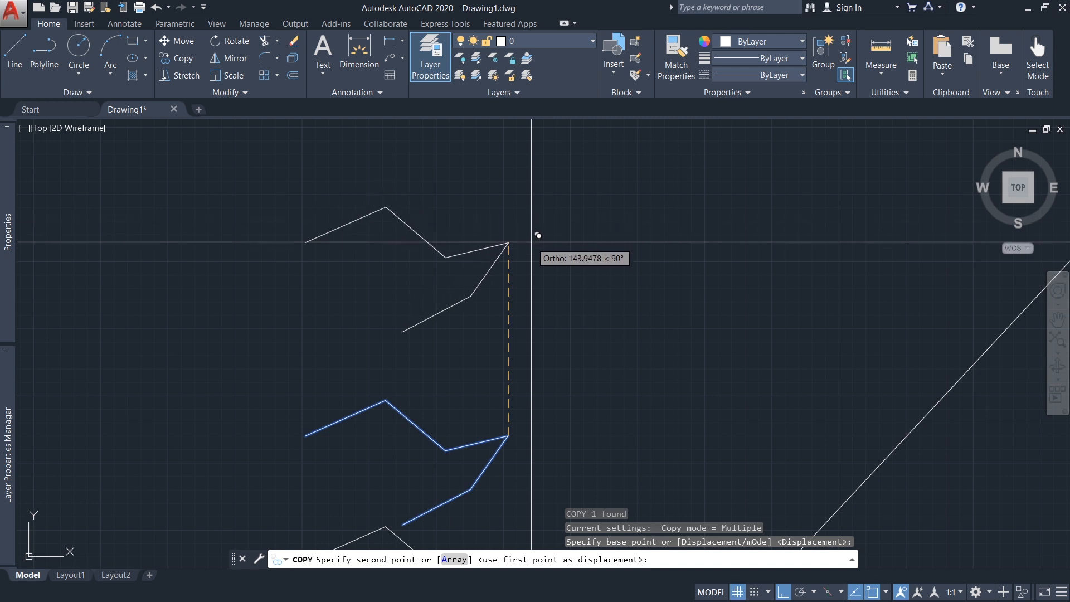
{"action": "type", "text": "150"}
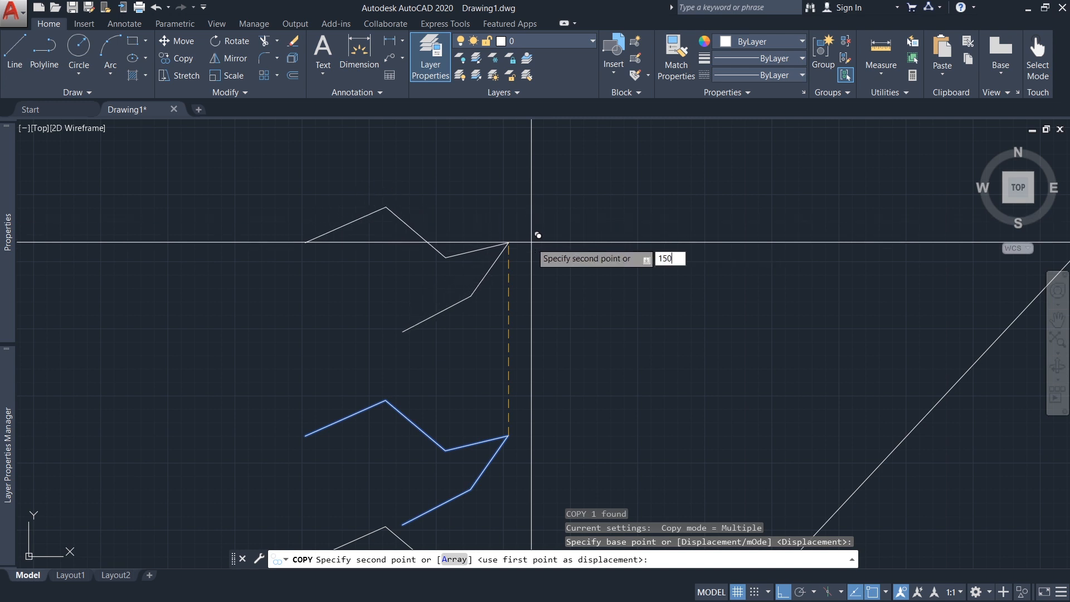
{"action": "key", "text": "Return"}
{"action": "key", "text": "Return"}
Measure the vertical distance between the rightmost vertices of the top two zigzag polylines.
{"action": "left_click", "coordinate": [885, 81]}
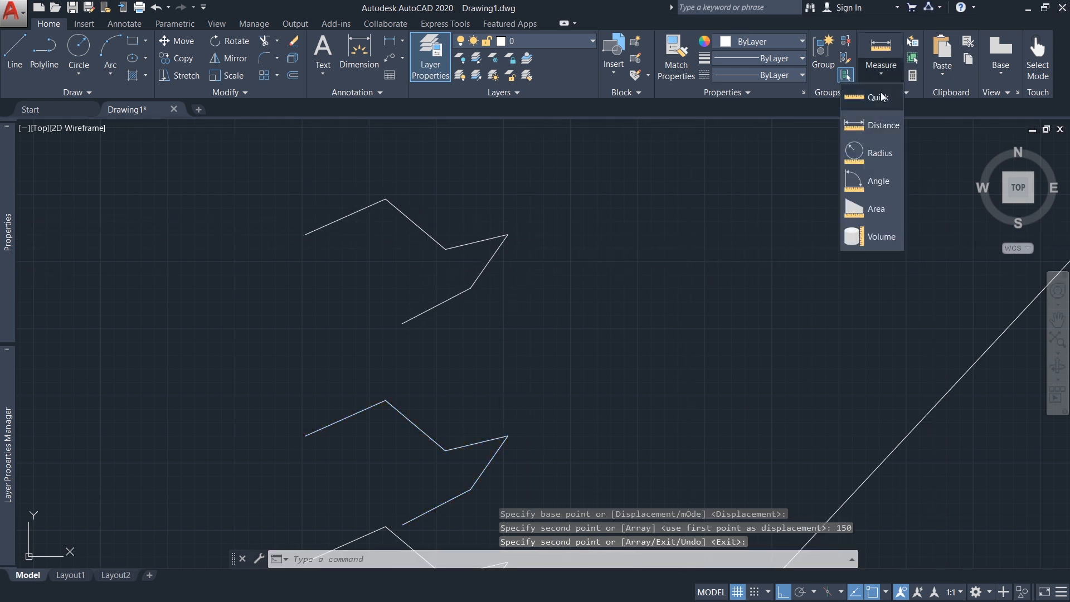
{"action": "left_click", "coordinate": [884, 126]}
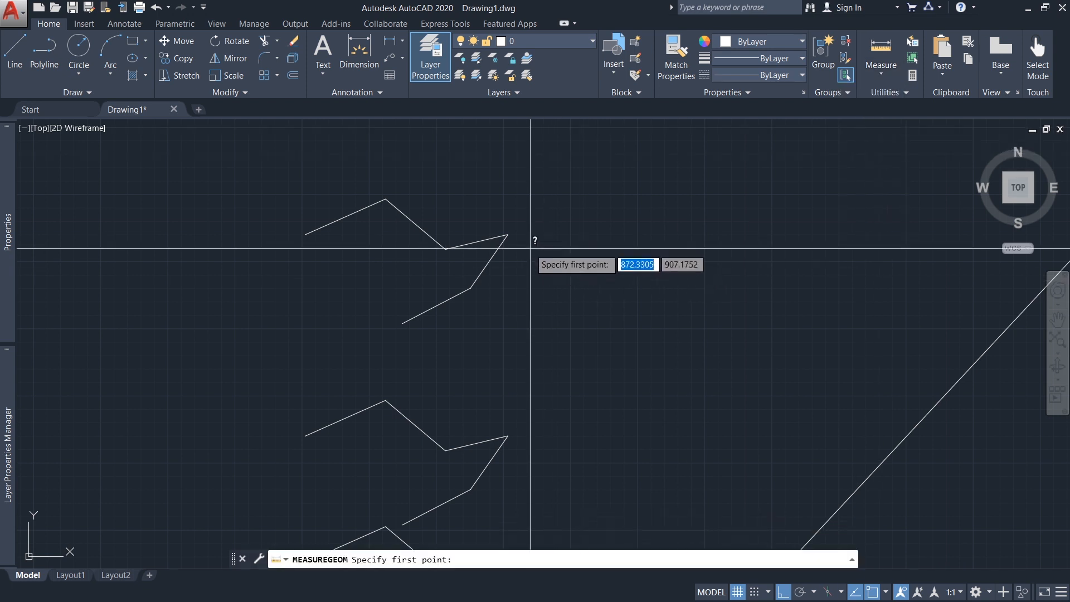
{"action": "left_click", "coordinate": [508, 235]}
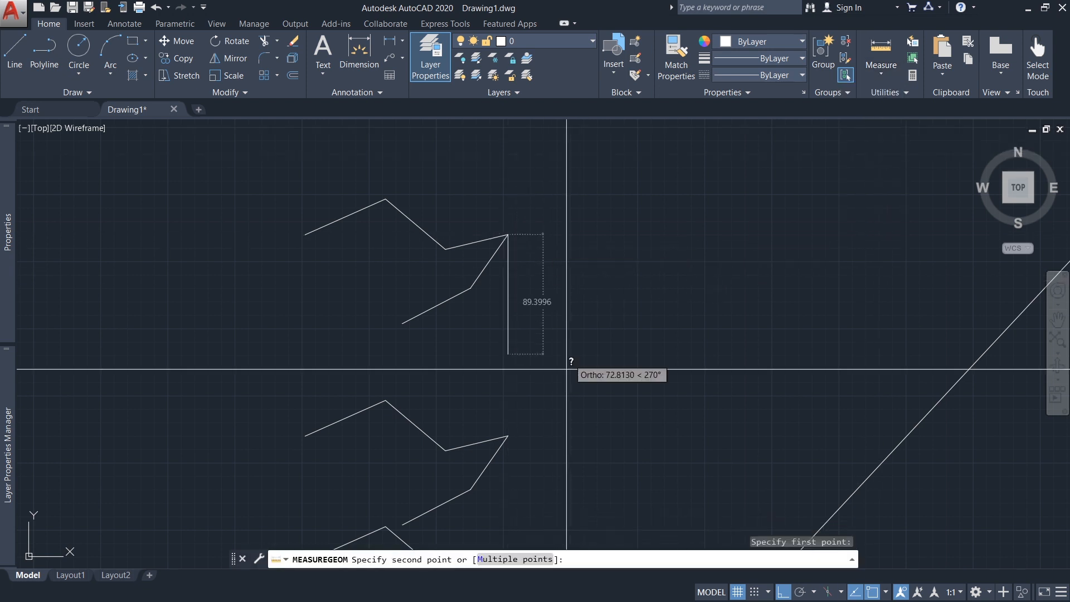
{"action": "left_click", "coordinate": [508, 436]}
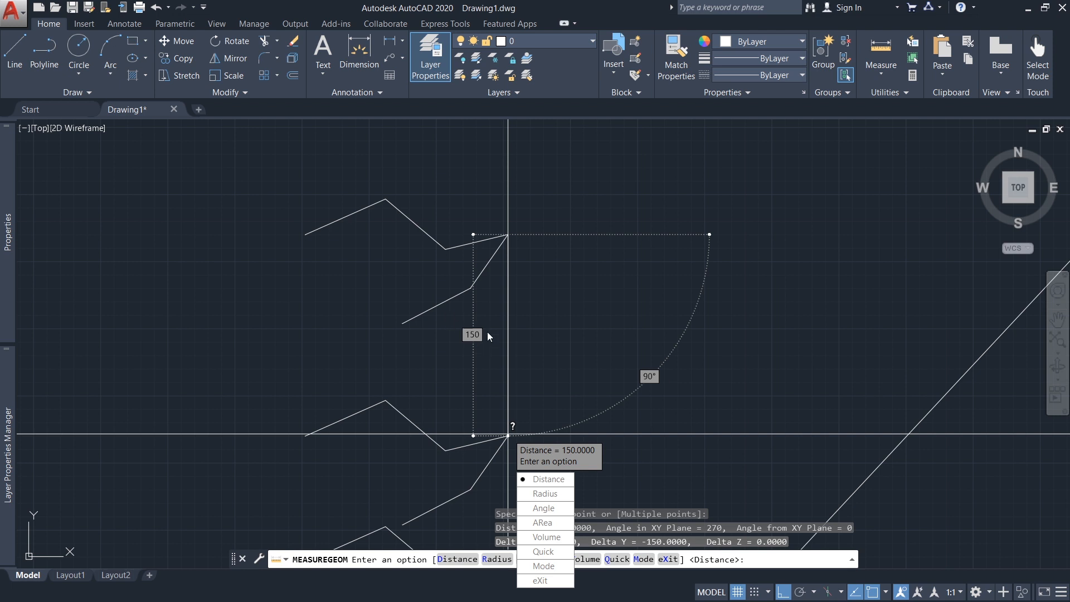
{"action": "key", "text": "Escape"}
{"action": "key", "text": "Escape"}
{"action": "key", "text": "Escape"}
{"action": "mouse_move", "coordinate": [542, 326]}
{"action": "middle_mouse_down"}
{"action": "mouse_move", "coordinate": [592, 316]}
{"action": "mouse_move", "coordinate": [523, 340]}
{"action": "middle_mouse_up"}
{"action": "middle_click_drag", "start_coordinate": [448, 302], "coordinate": [434, 316]}
{"action": "mouse_move", "coordinate": [495, 368]}
{"action": "middle_mouse_down"}
{"action": "mouse_move", "coordinate": [483, 342]}
{"action": "mouse_move", "coordinate": [521, 300]}
{"action": "mouse_move", "coordinate": [486, 330]}
{"action": "mouse_move", "coordinate": [505, 286]}
{"action": "middle_mouse_up"}
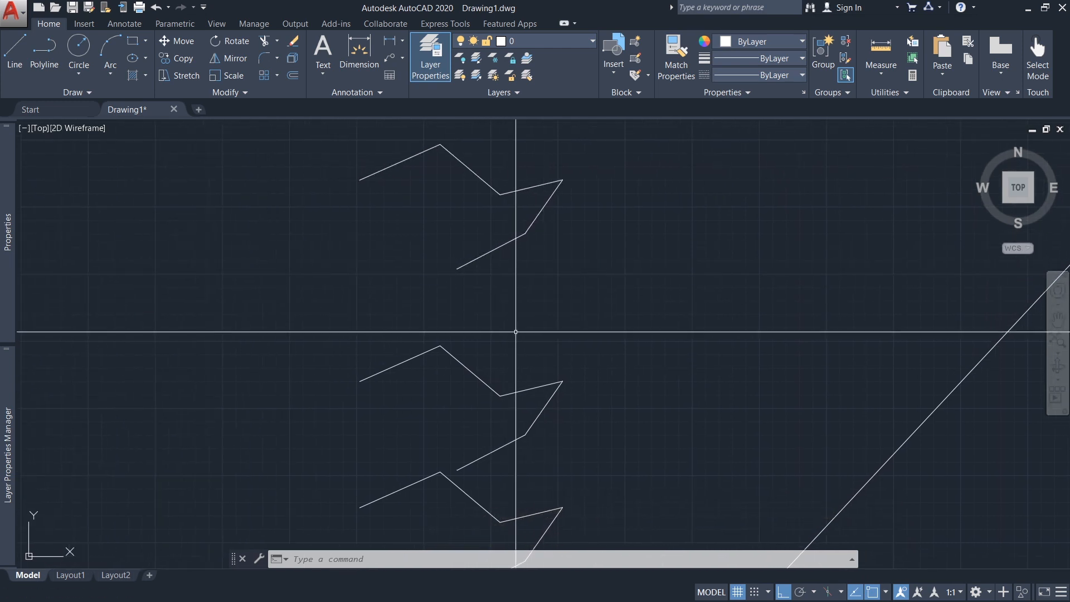
{"action": "middle_click_drag", "start_coordinate": [503, 327], "coordinate": [450, 380]}
{"action": "mouse_move", "coordinate": [554, 349]}
{"action": "middle_mouse_down"}
{"action": "mouse_move", "coordinate": [611, 333]}
{"action": "mouse_move", "coordinate": [577, 335]}
{"action": "middle_mouse_up"}
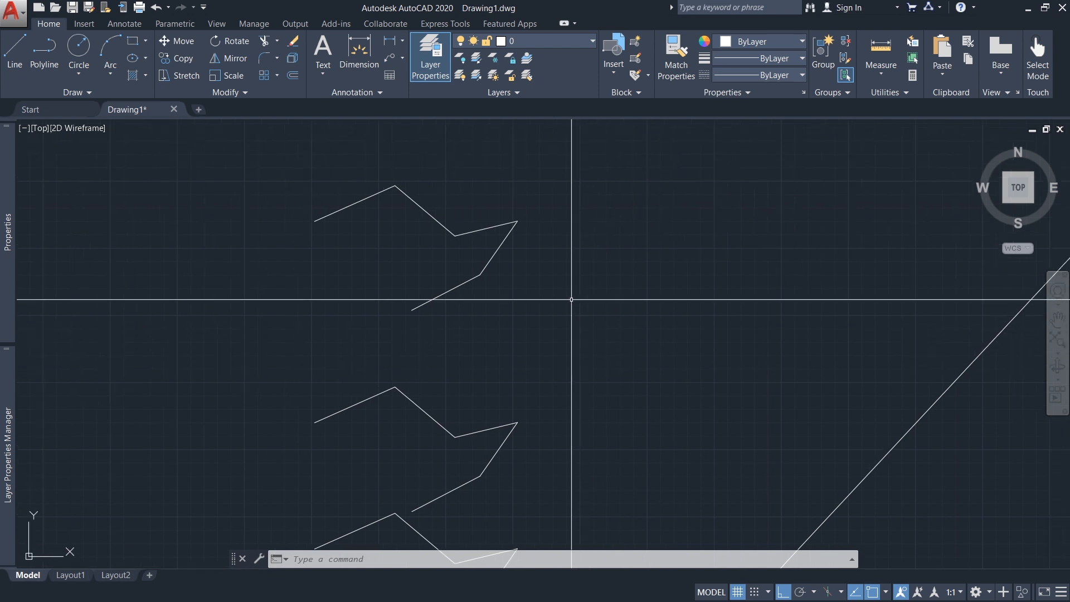
Rotate the topmost zigzag polyline freely by about 310° around its lower endpoint, with ortho mode turned off.
{"action": "left_click", "coordinate": [240, 41]}
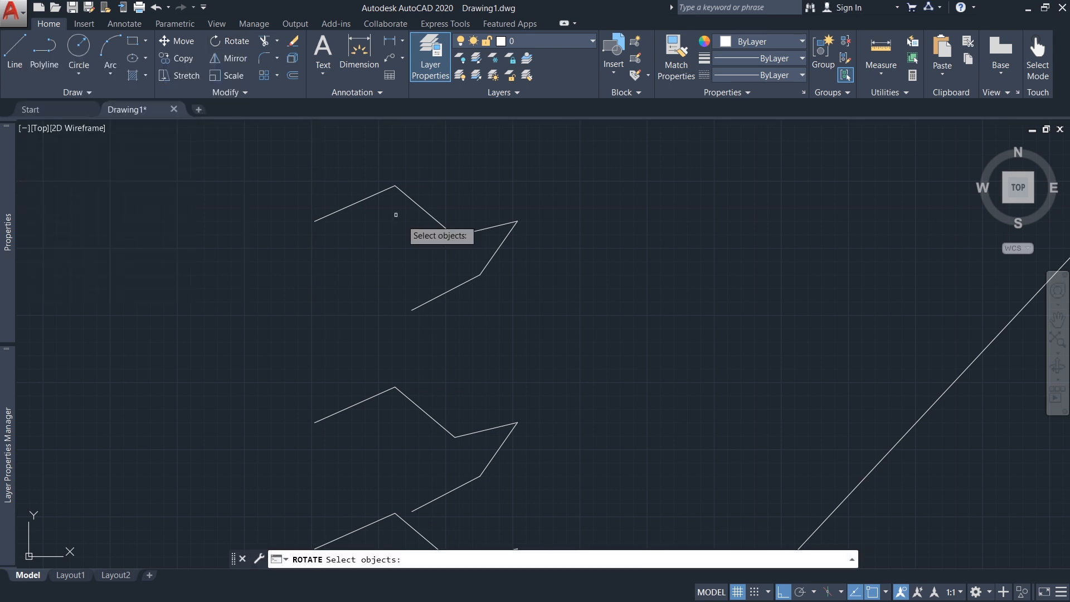
{"action": "left_click", "coordinate": [444, 225]}
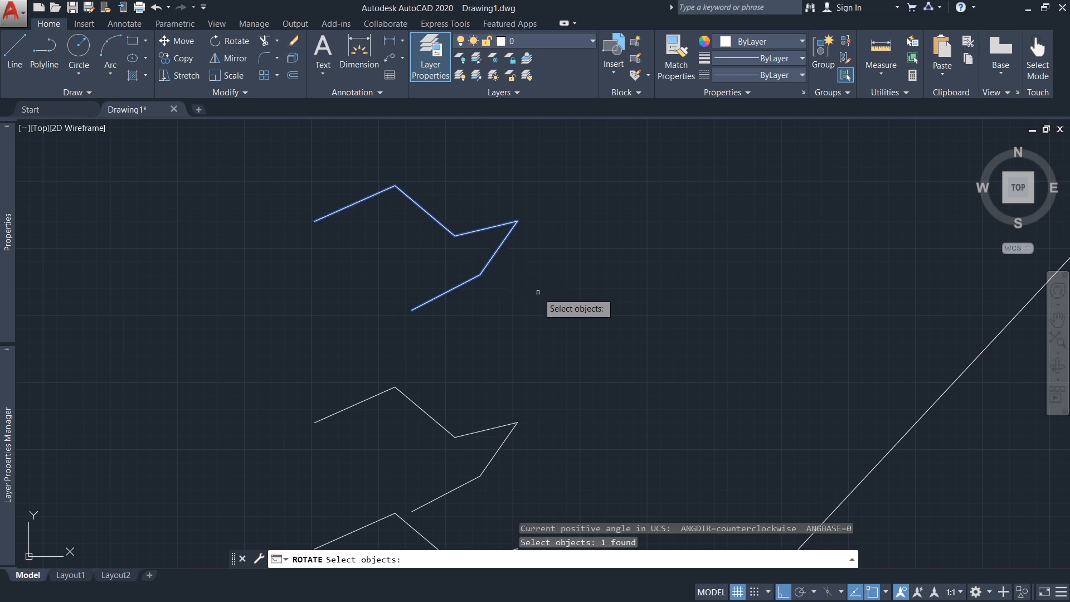
{"action": "key", "text": "Return"}
{"action": "scroll", "coordinate": [507, 290], "scroll_direction": "up", "scroll_amount": 2}
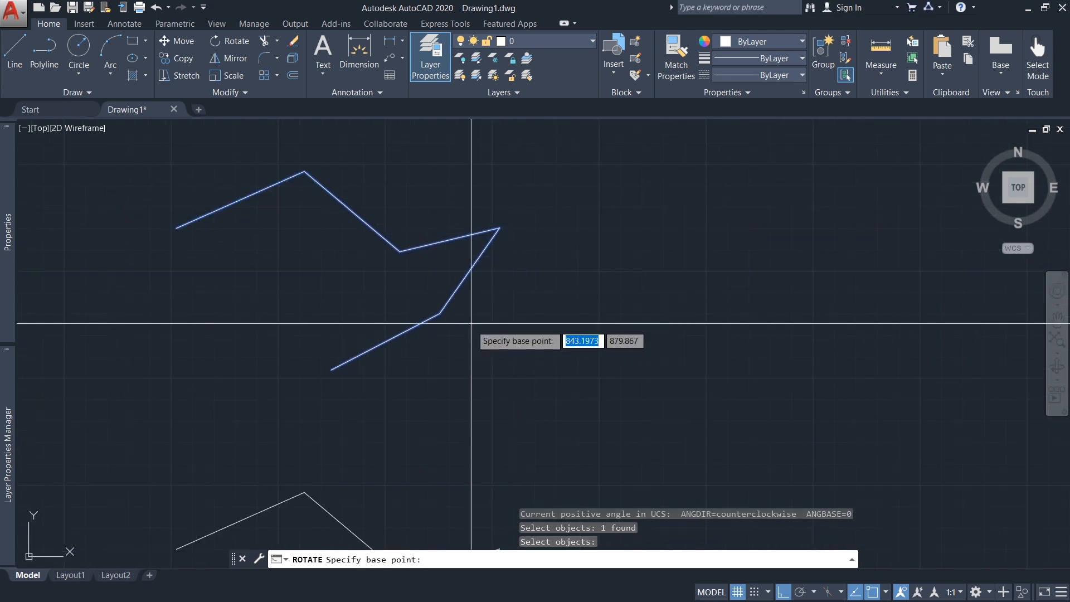
{"action": "middle_click_drag", "start_coordinate": [464, 340], "coordinate": [501, 336]}
{"action": "middle_click_drag", "start_coordinate": [361, 314], "coordinate": [440, 329]}
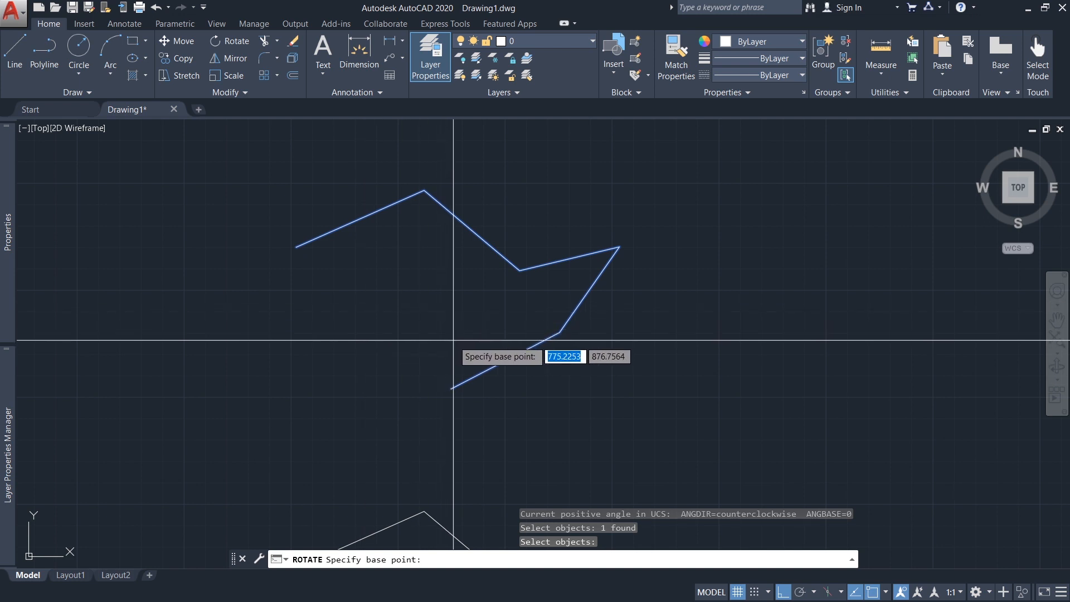
{"action": "left_click", "coordinate": [451, 389]}
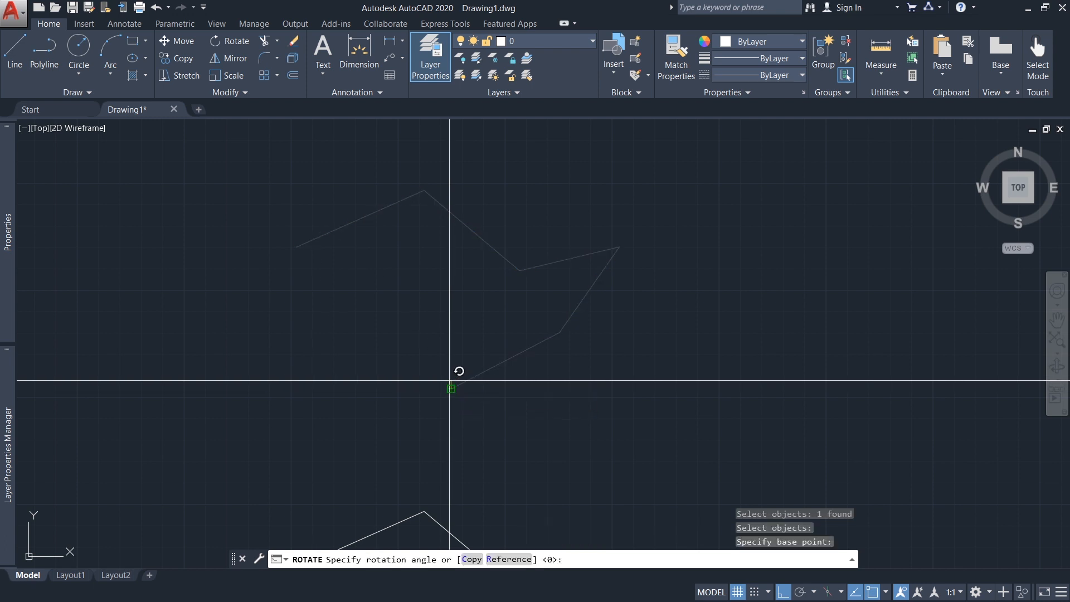
{"action": "left_click", "coordinate": [783, 593]}
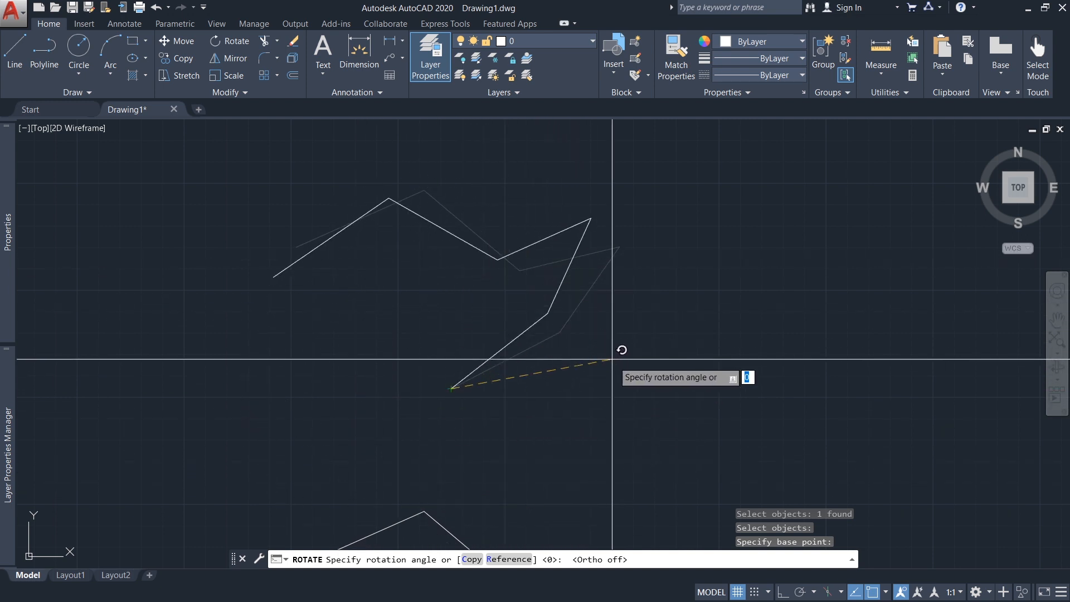
{"action": "left_click", "coordinate": [542, 495]}
Rotate the second-highest zigzag polyline by 45° around its lower endpoint.
{"action": "scroll", "coordinate": [550, 501], "scroll_direction": "down", "scroll_amount": 2}
{"action": "middle_click_drag", "start_coordinate": [557, 509], "coordinate": [482, 322]}
{"action": "scroll", "coordinate": [514, 462], "scroll_direction": "up", "scroll_amount": 2}
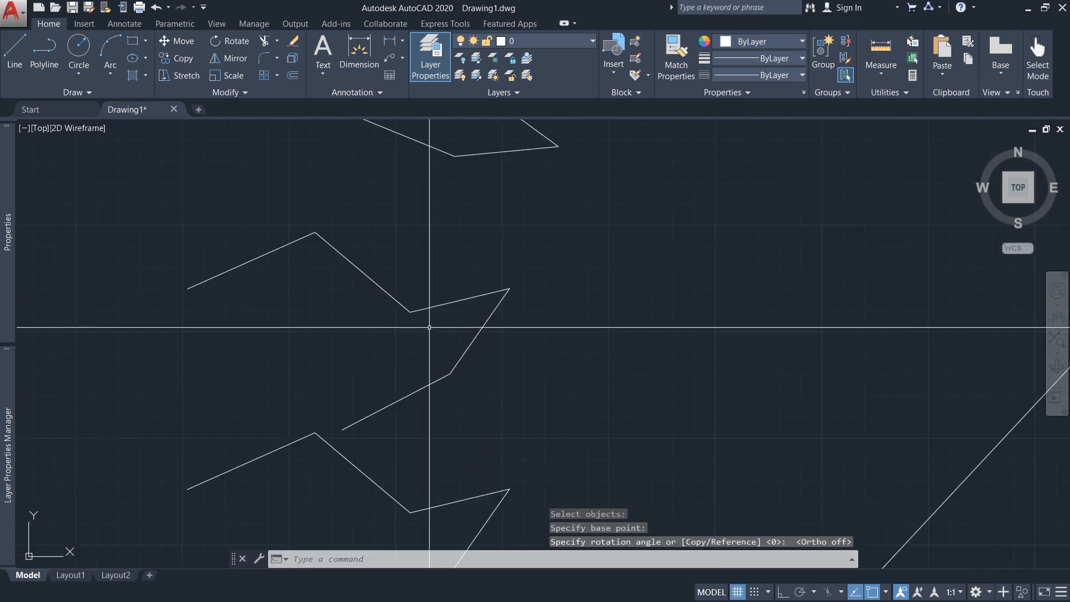
{"action": "key", "text": "space"}
{"action": "left_click", "coordinate": [422, 311]}
{"action": "key", "text": "space"}
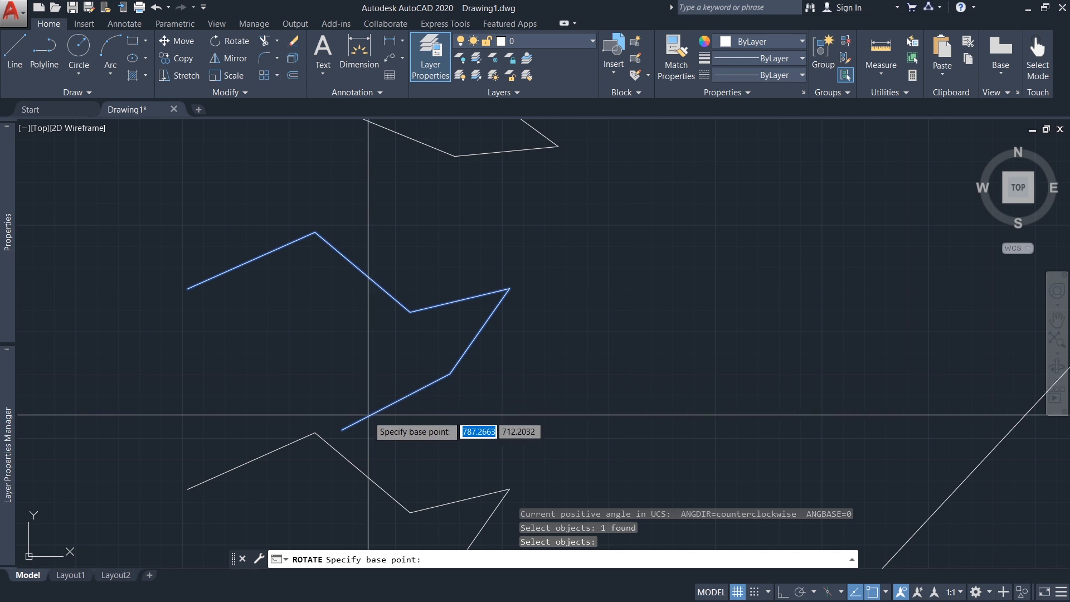
{"action": "left_click", "coordinate": [342, 430]}
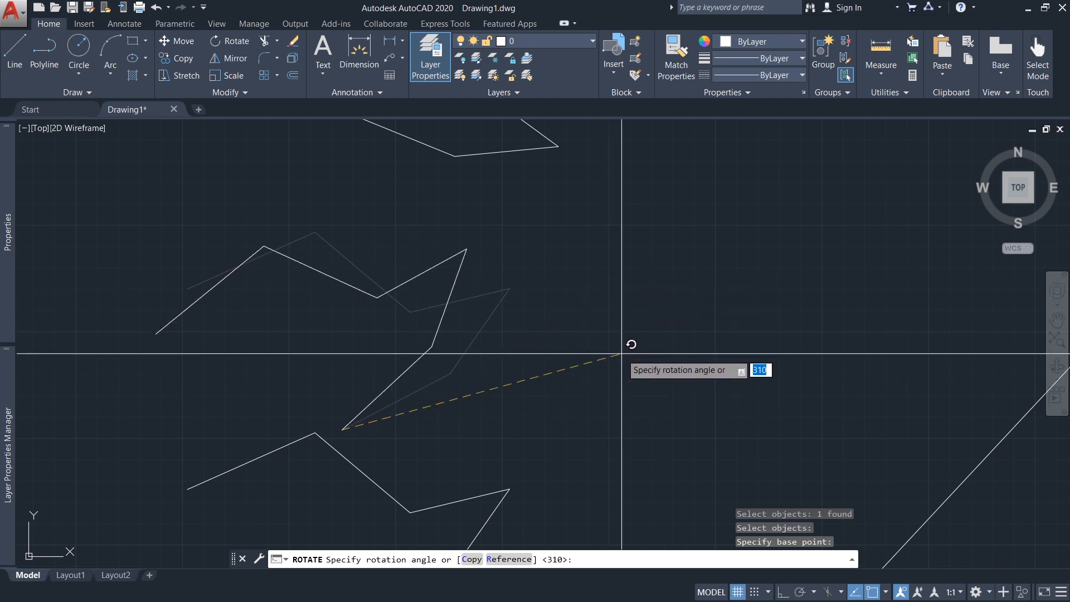
{"action": "type", "text": "45"}
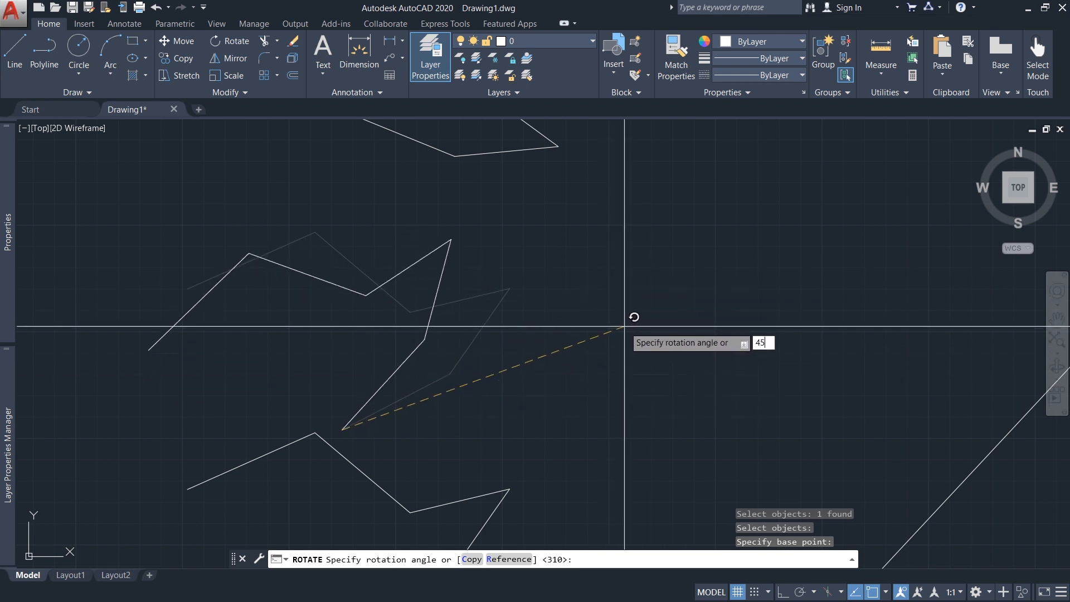
{"action": "key", "text": "Return"}
Mirror the topmost polyline across a line from its rightmost vertex to its upper bend vertex, keeping the source object.
{"action": "middle_click_drag", "start_coordinate": [425, 376], "coordinate": [505, 398]}
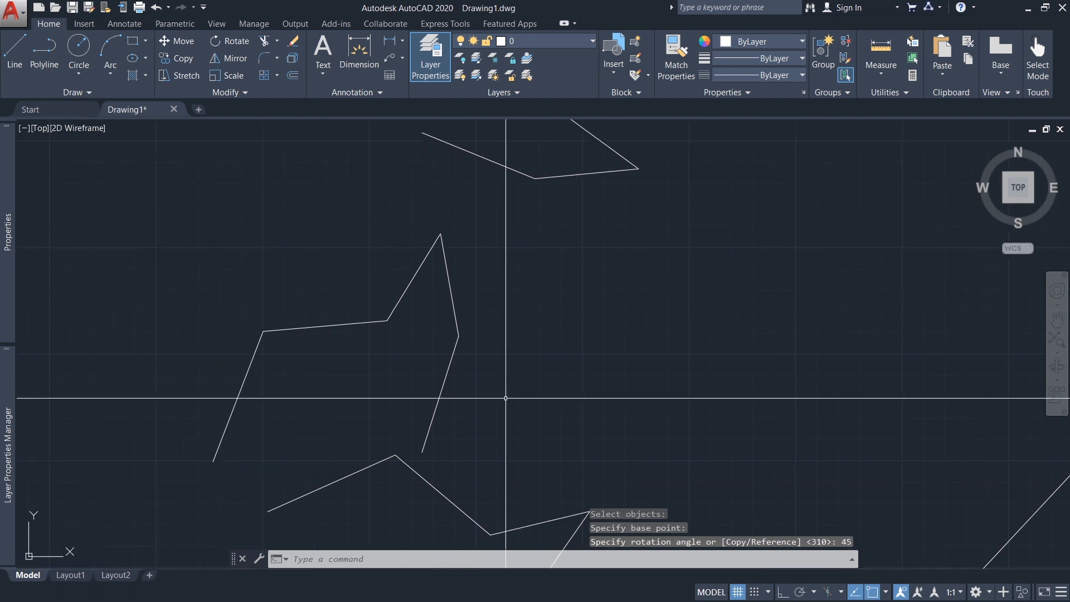
{"action": "middle_click_drag", "start_coordinate": [539, 313], "coordinate": [537, 307]}
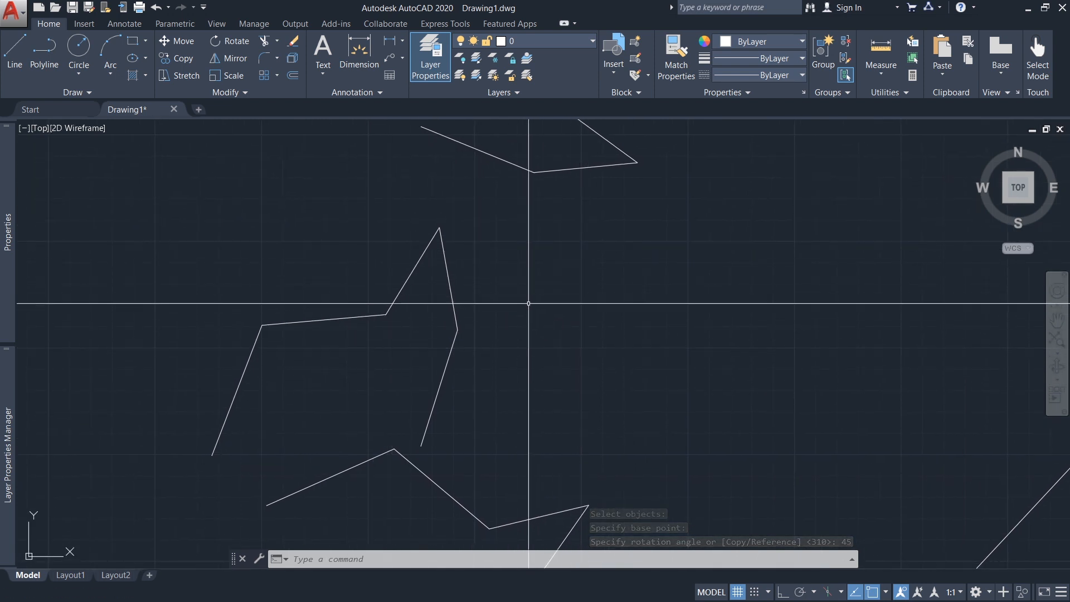
{"action": "middle_click_drag", "start_coordinate": [528, 336], "coordinate": [514, 291]}
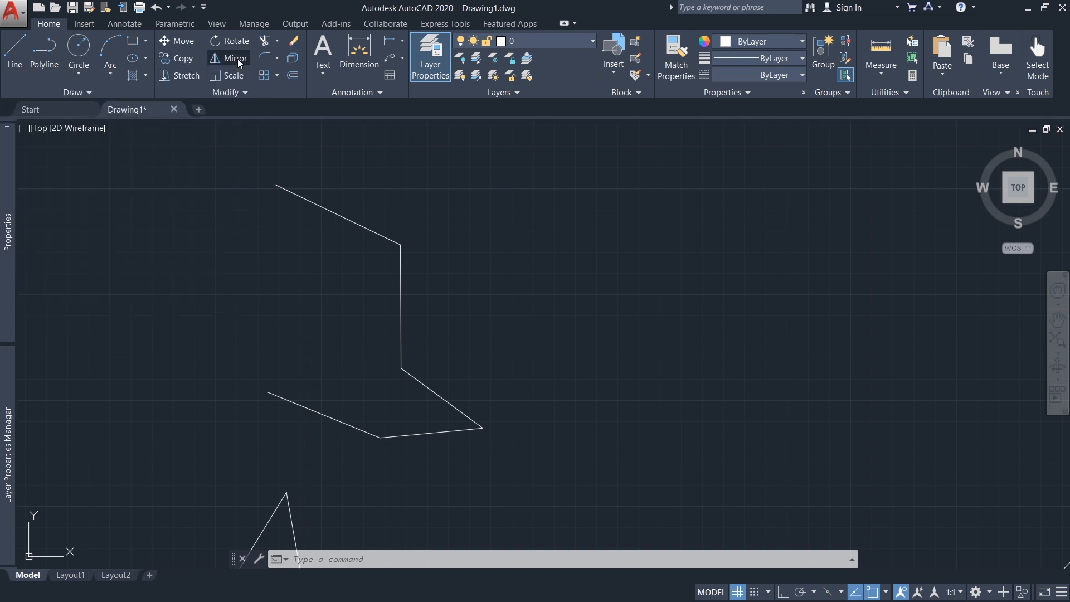
{"action": "left_click", "coordinate": [236, 58]}
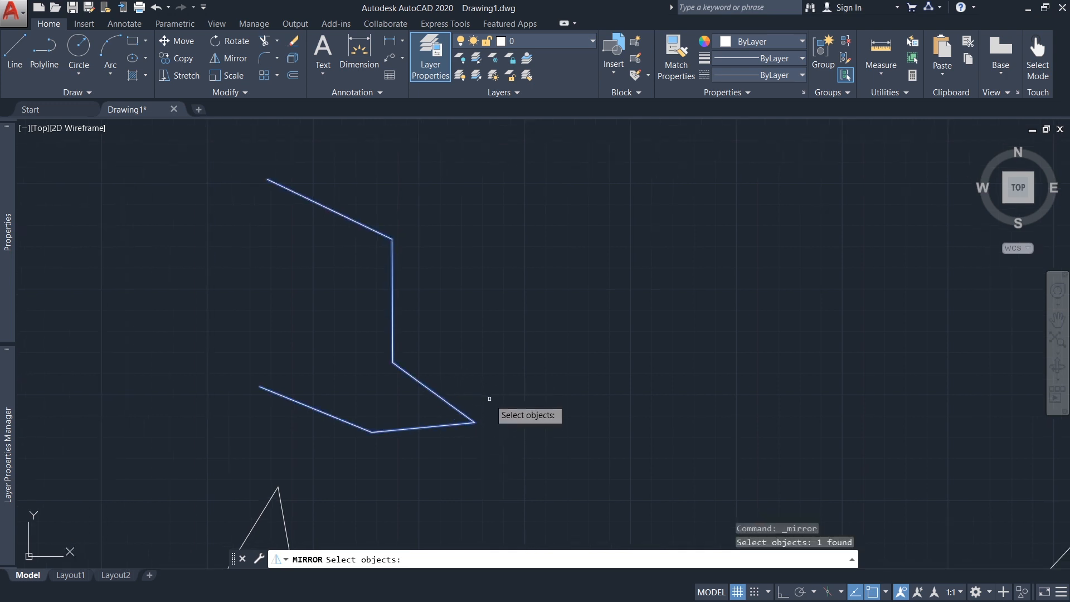
{"action": "key", "text": "Return"}
{"action": "mouse_move", "coordinate": [509, 402]}
{"action": "middle_mouse_down"}
{"action": "mouse_move", "coordinate": [498, 410]}
{"action": "mouse_move", "coordinate": [562, 427]}
{"action": "mouse_move", "coordinate": [531, 422]}
{"action": "middle_mouse_up"}
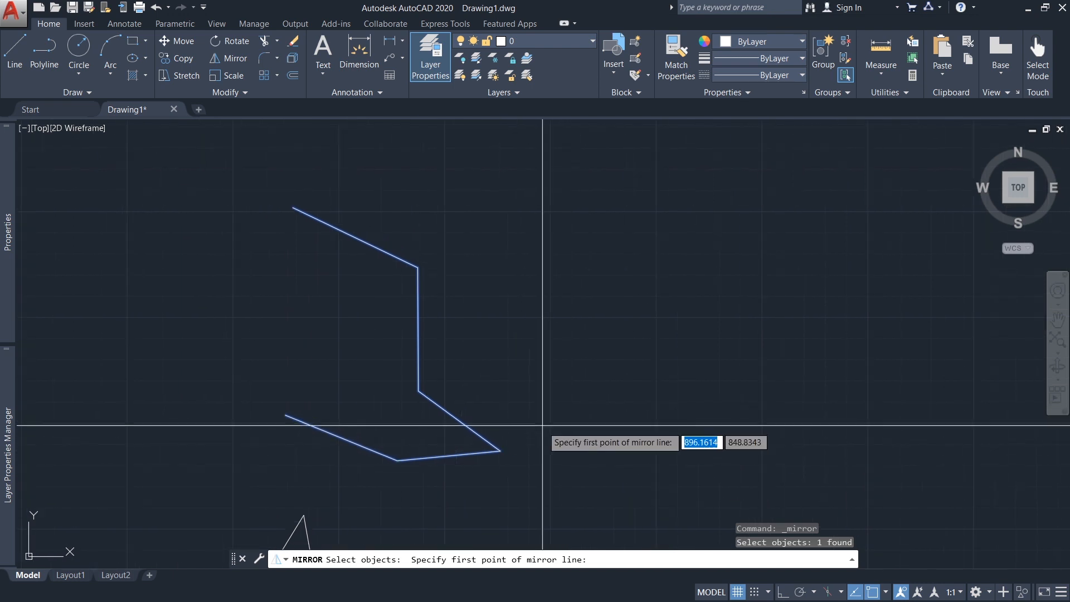
{"action": "left_click", "coordinate": [501, 451]}
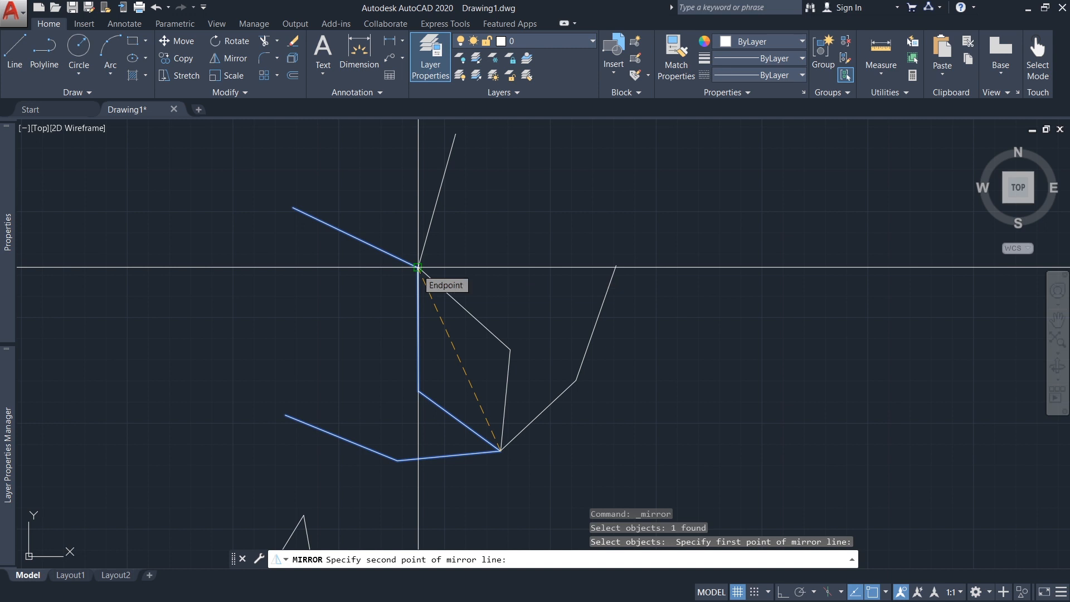
{"action": "left_click", "coordinate": [417, 267]}
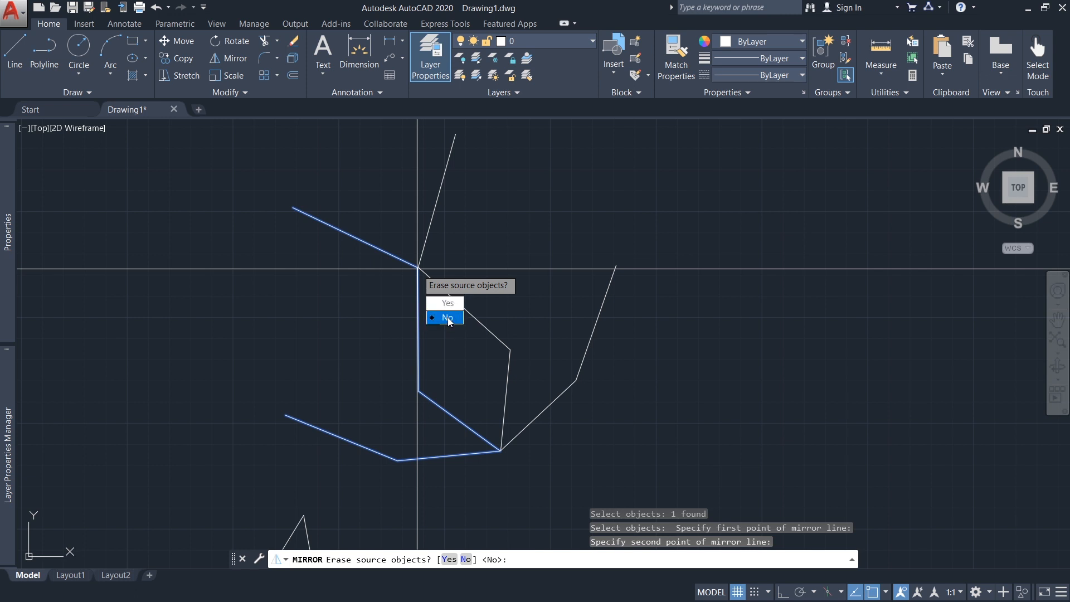
{"action": "left_click", "coordinate": [448, 318]}
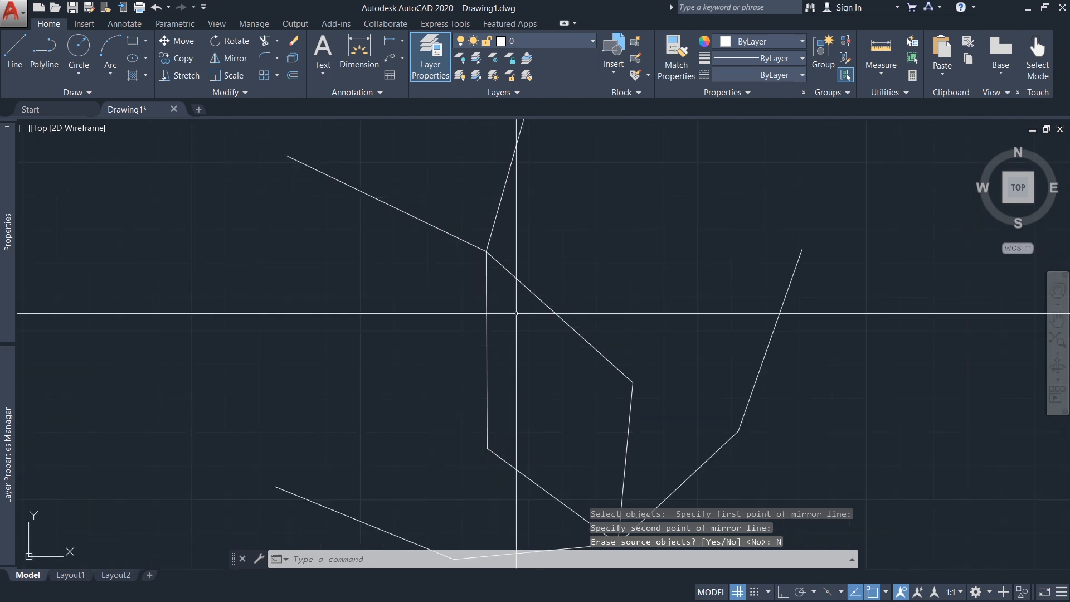
Select the source polyline and its mirrored copy in turn to check that they are separate objects, and clear the selection.
{"action": "scroll", "coordinate": [496, 323], "scroll_direction": "down", "scroll_amount": 3}
{"action": "scroll", "coordinate": [480, 335], "scroll_direction": "up", "scroll_amount": 3}
{"action": "left_click", "coordinate": [482, 333]}
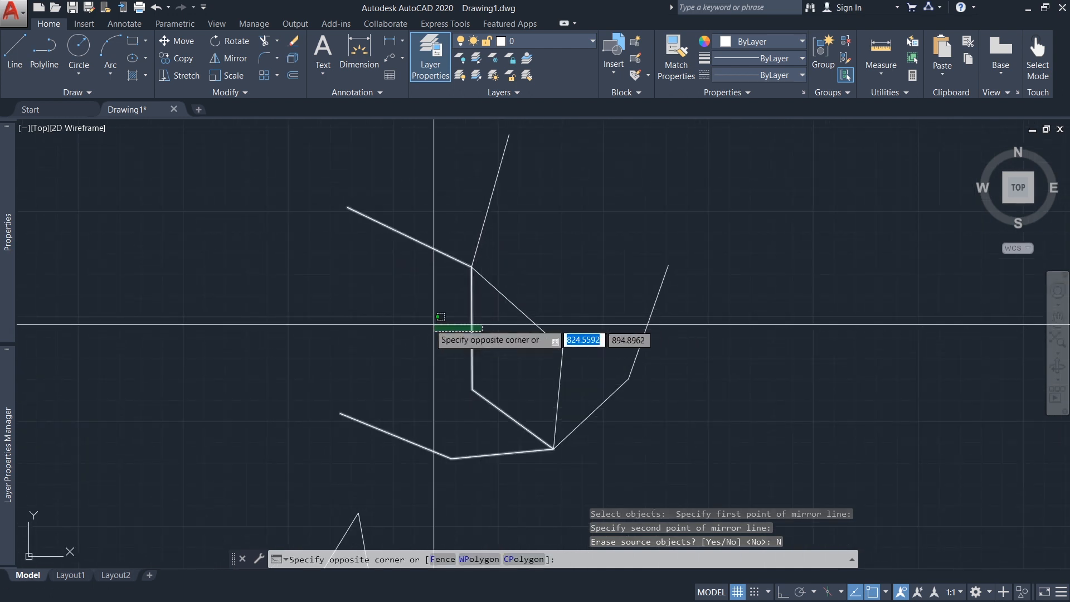
{"action": "left_click", "coordinate": [435, 325]}
{"action": "key", "text": "Escape"}
{"action": "left_click", "coordinate": [547, 299]}
{"action": "left_click", "coordinate": [508, 329]}
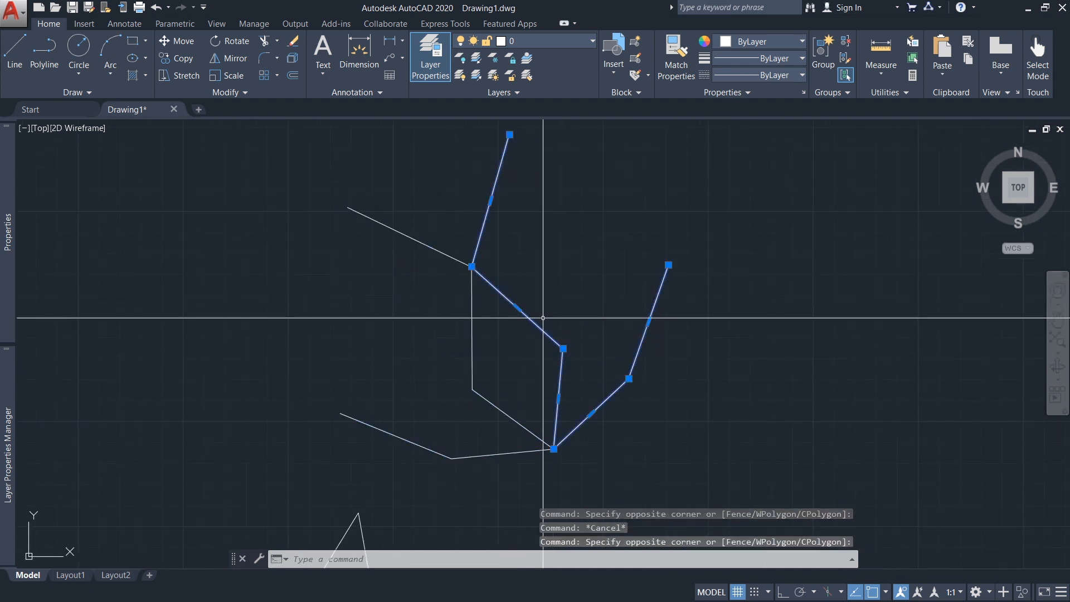
{"action": "key", "text": "Escape"}
Mirror the 45° rotated polyline across a vertical line through its lower-left endpoint, keeping the source object.
{"action": "scroll", "coordinate": [536, 350], "scroll_direction": "down", "scroll_amount": 5}
{"action": "scroll", "coordinate": [474, 441], "scroll_direction": "up", "scroll_amount": 3}
{"action": "left_click", "coordinate": [481, 366]}
{"action": "left_click", "coordinate": [397, 319]}
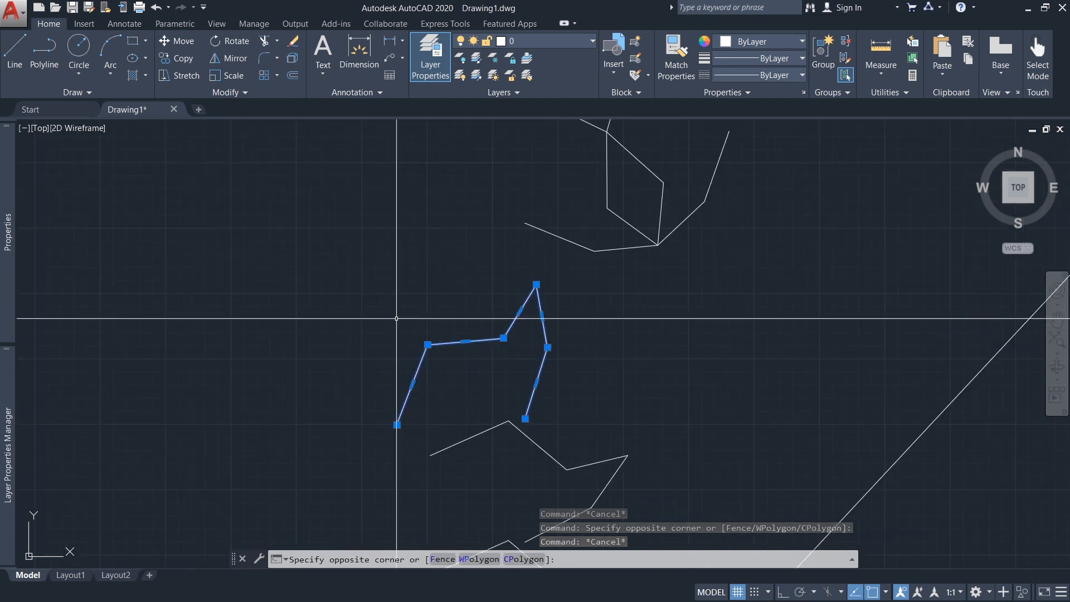
{"action": "scroll", "coordinate": [485, 291], "scroll_direction": "up", "scroll_amount": 2}
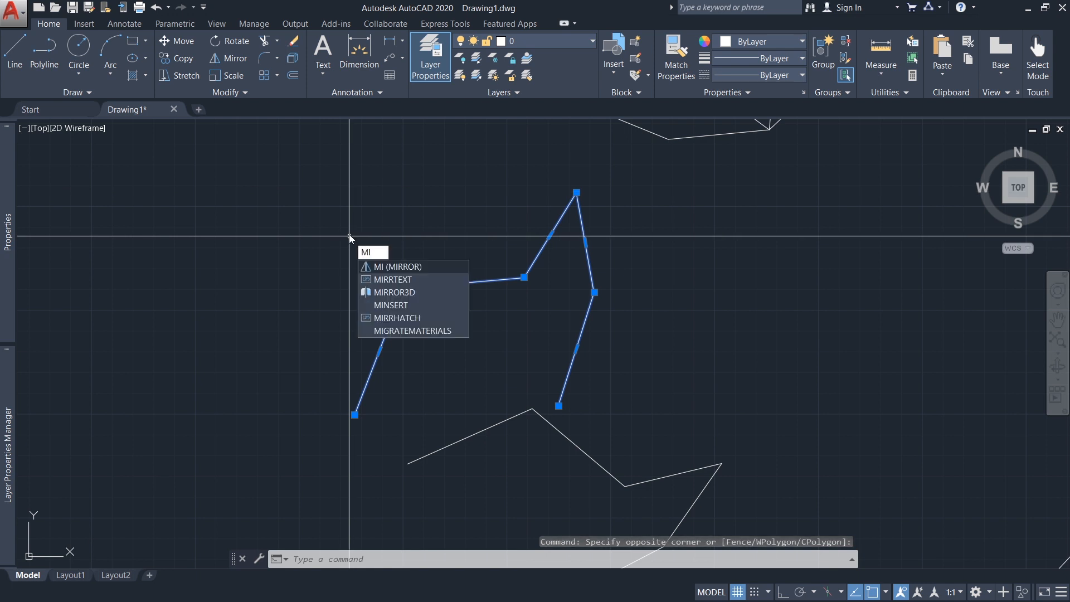
{"action": "key", "text": "Return"}
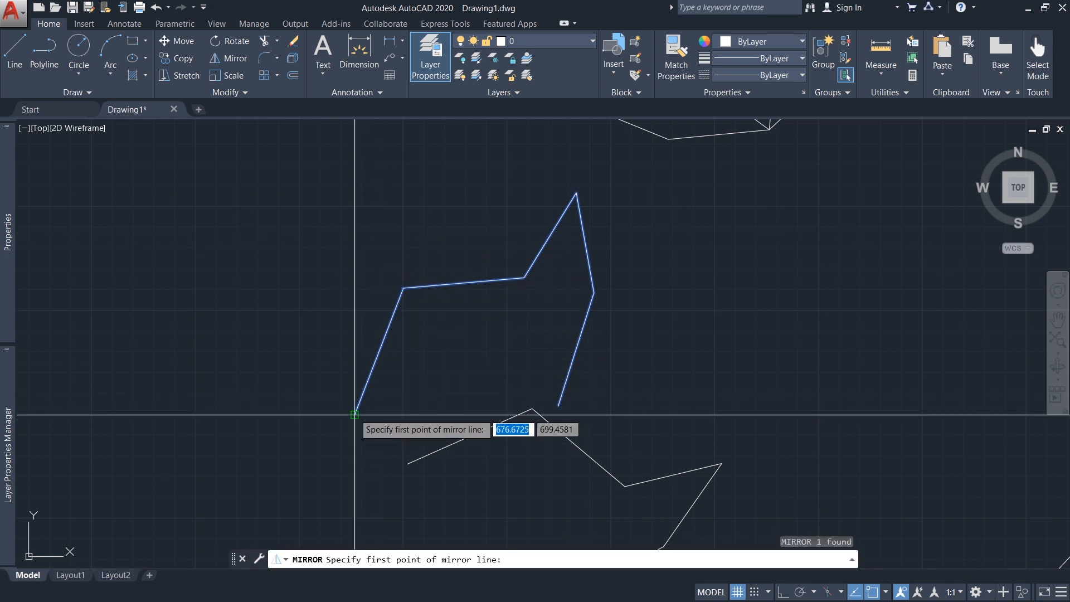
{"action": "left_click", "coordinate": [355, 416]}
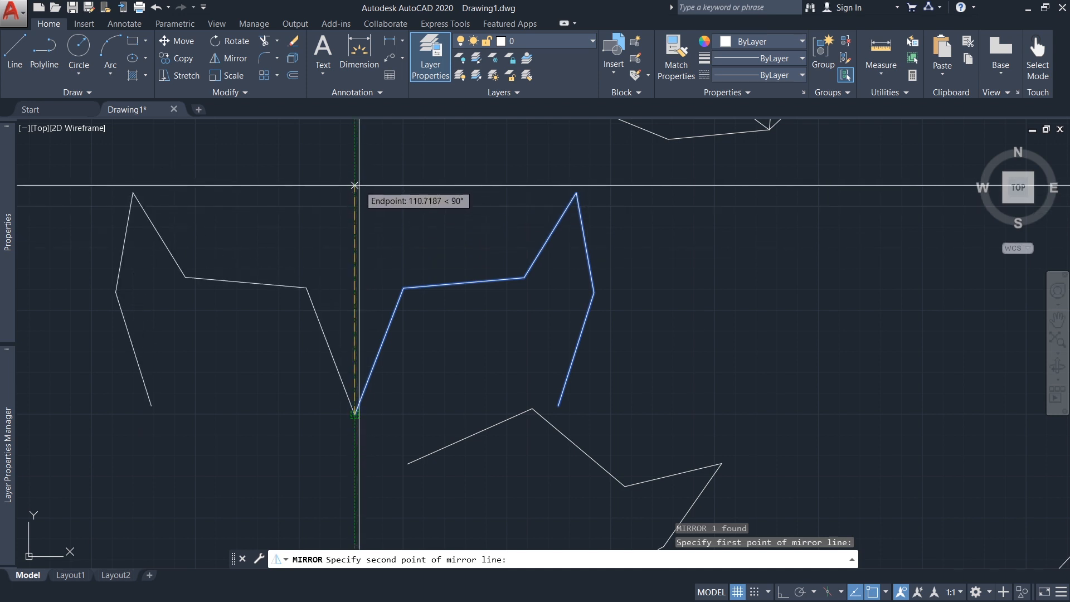
{"action": "left_click", "coordinate": [359, 184]}
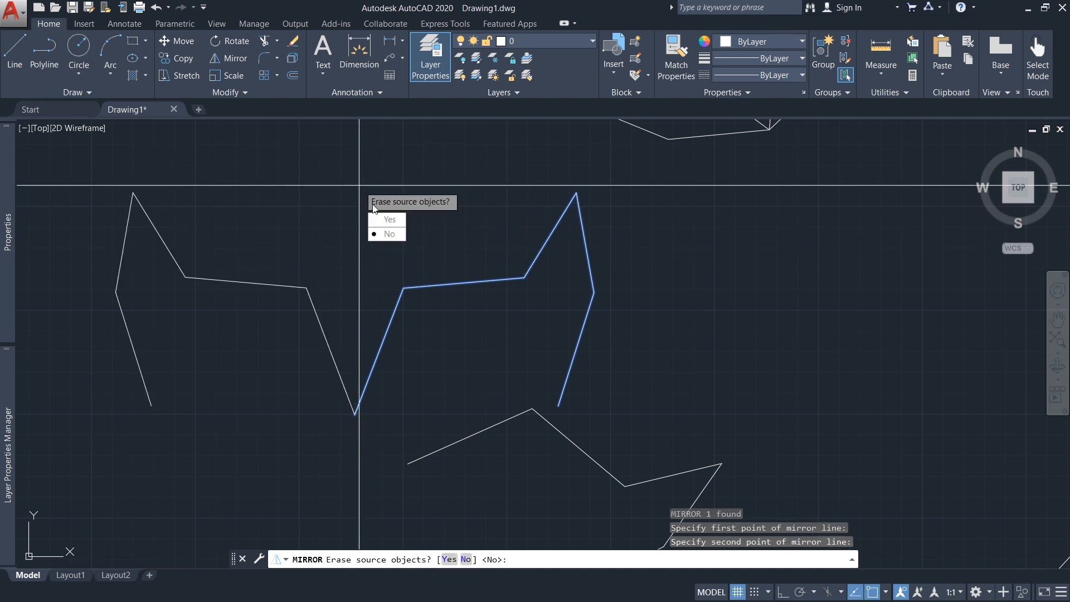
{"action": "left_click", "coordinate": [392, 235]}
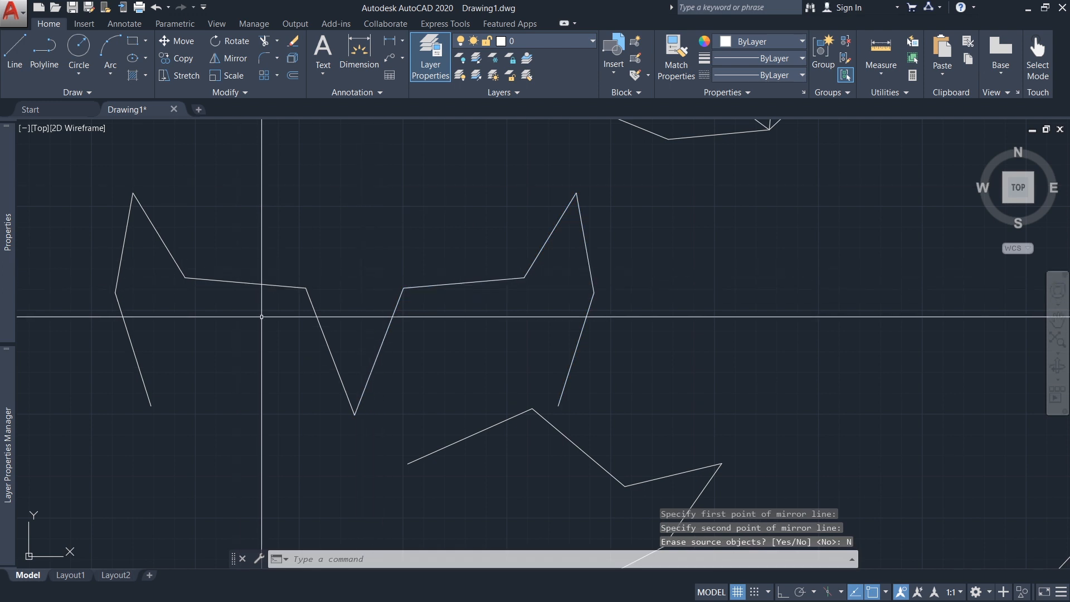
Mirror the right-hand polyline of the mirrored pair, starting the mirror line at its lower-right endpoint.
{"action": "middle_click_drag", "start_coordinate": [261, 317], "coordinate": [280, 306]}
{"action": "middle_click_drag", "start_coordinate": [599, 338], "coordinate": [573, 341]}
{"action": "key", "text": "Return"}
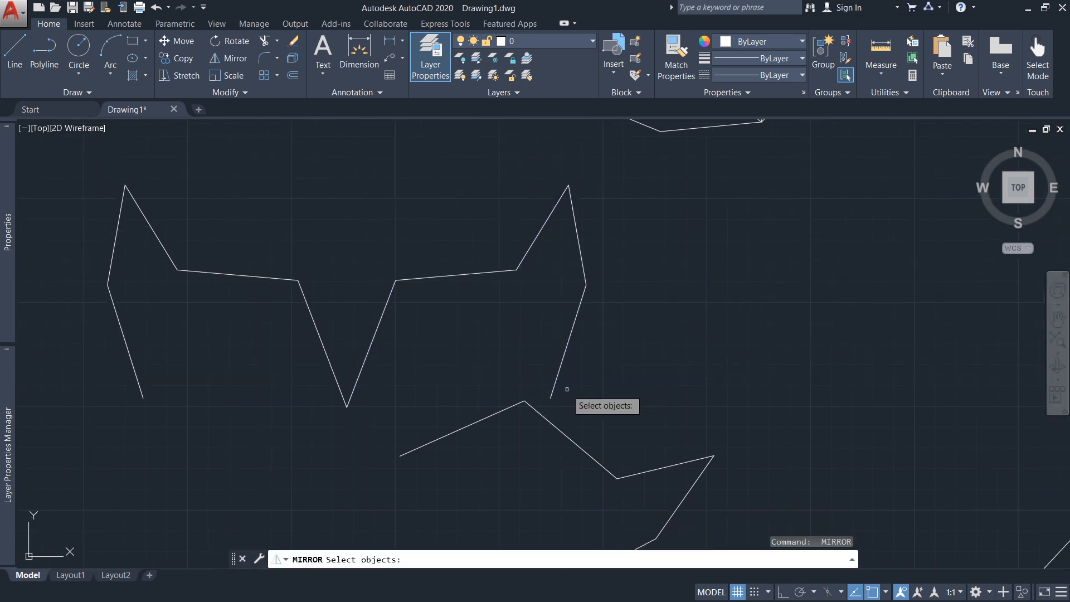
{"action": "left_click", "coordinate": [558, 381]}
{"action": "key", "text": "Return"}
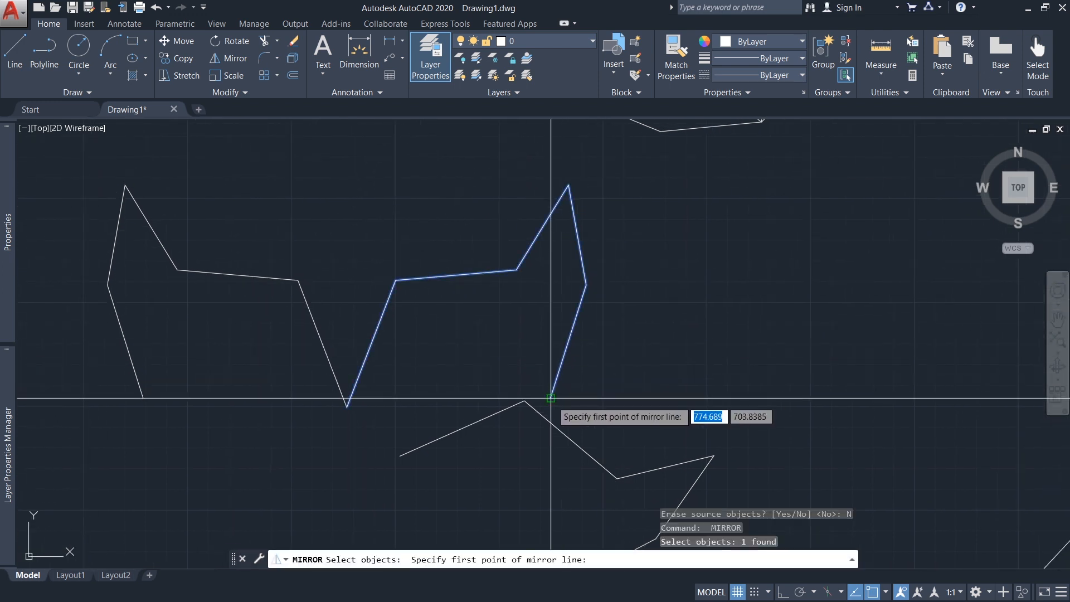
{"action": "left_click", "coordinate": [552, 397]}
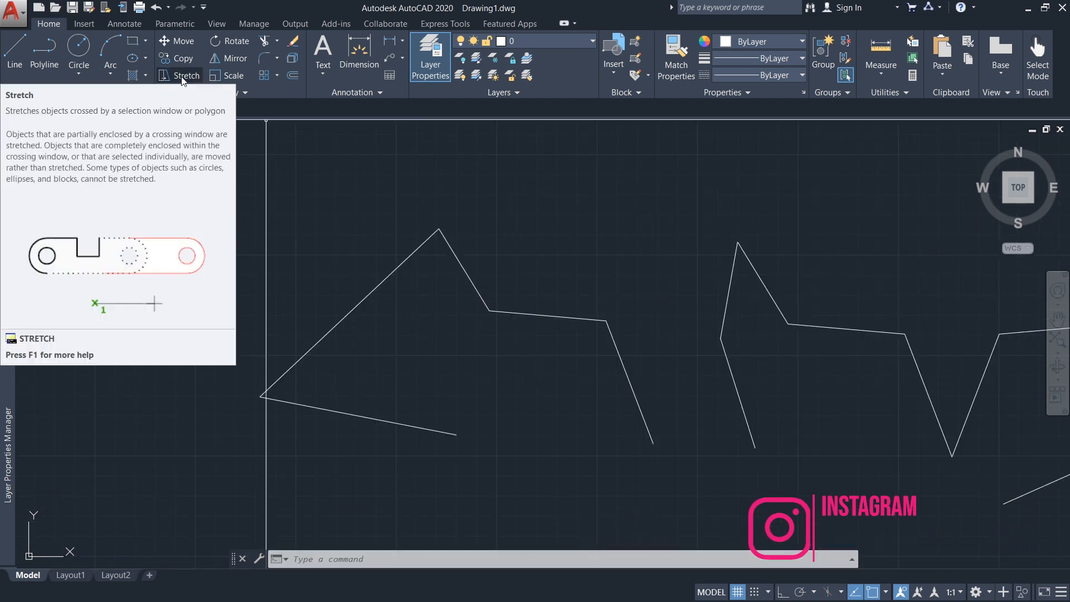
Use Stretch on the individually selected leftmost polyline to shift it slightly down and to the left.
{"action": "left_click", "coordinate": [182, 76]}
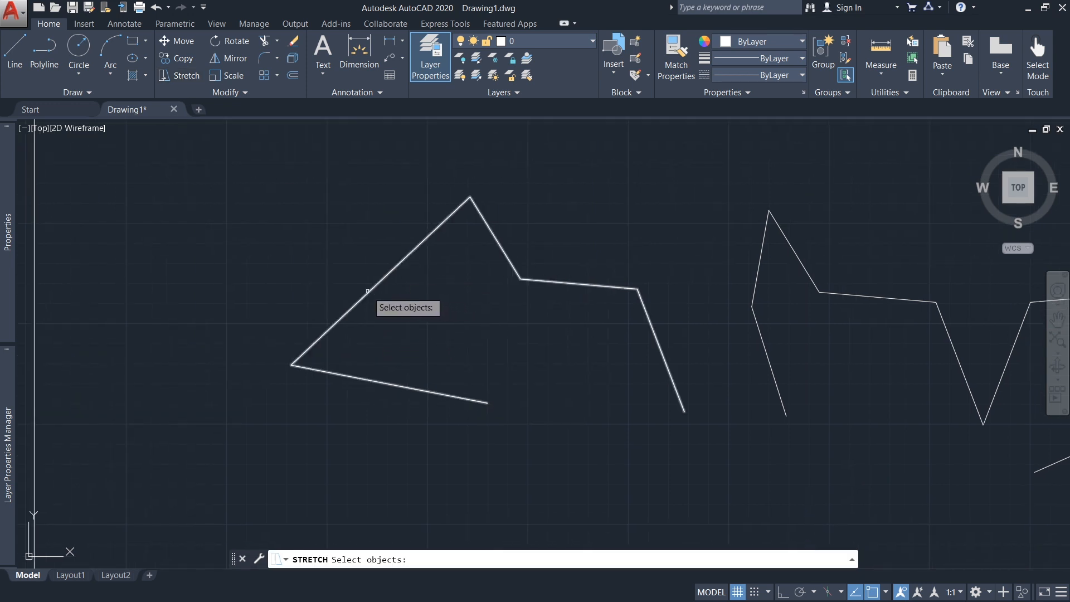
{"action": "left_click", "coordinate": [368, 291]}
{"action": "key", "text": "Return"}
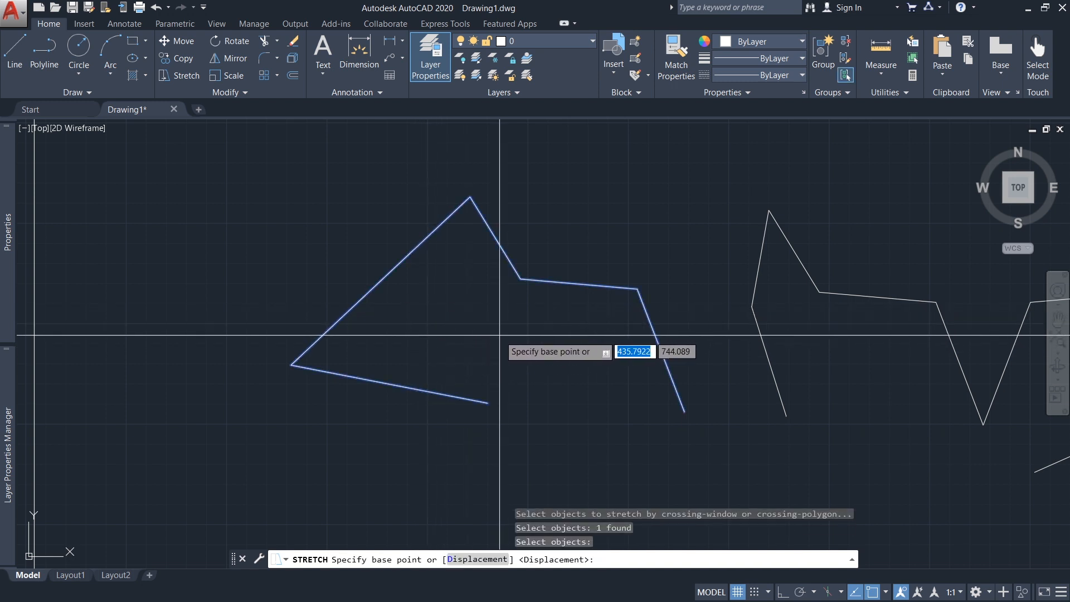
{"action": "middle_click_drag", "start_coordinate": [511, 363], "coordinate": [528, 354]}
{"action": "left_click", "coordinate": [545, 348]}
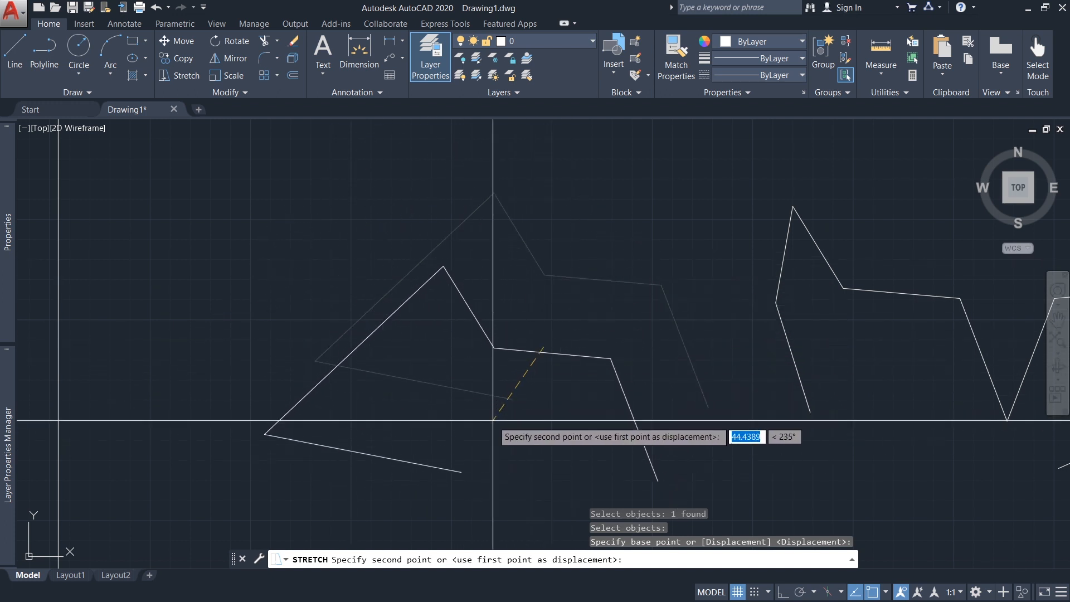
{"action": "left_click", "coordinate": [518, 364]}
Stretch only the leftmost vertex of the leftmost polyline upward, capturing it with a crossing window.
{"action": "middle_click_drag", "start_coordinate": [398, 342], "coordinate": [404, 342]}
{"action": "middle_click_drag", "start_coordinate": [341, 294], "coordinate": [368, 293]}
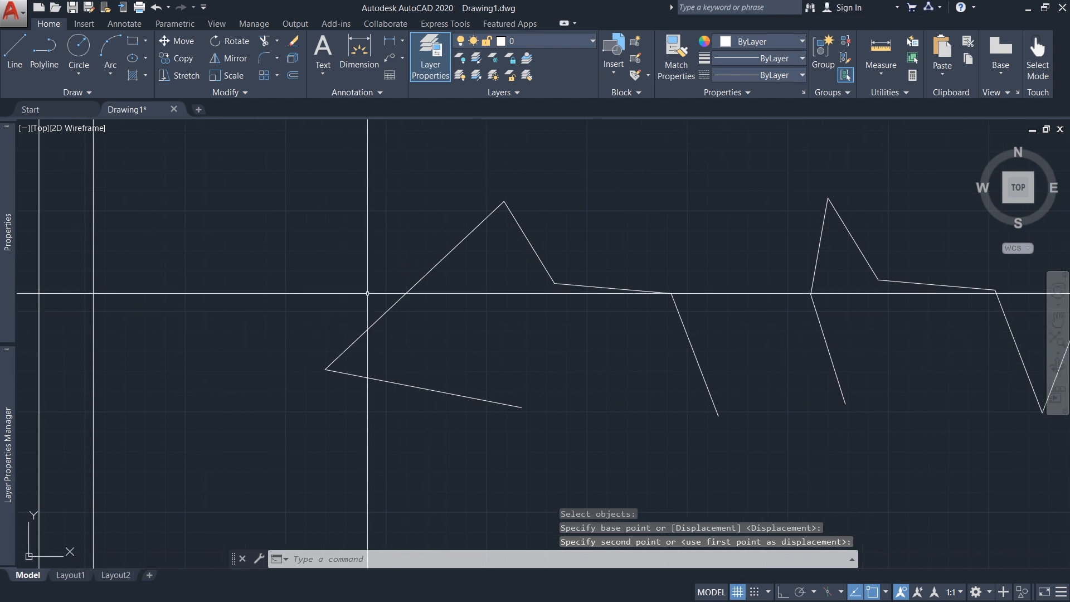
{"action": "left_click", "coordinate": [177, 75]}
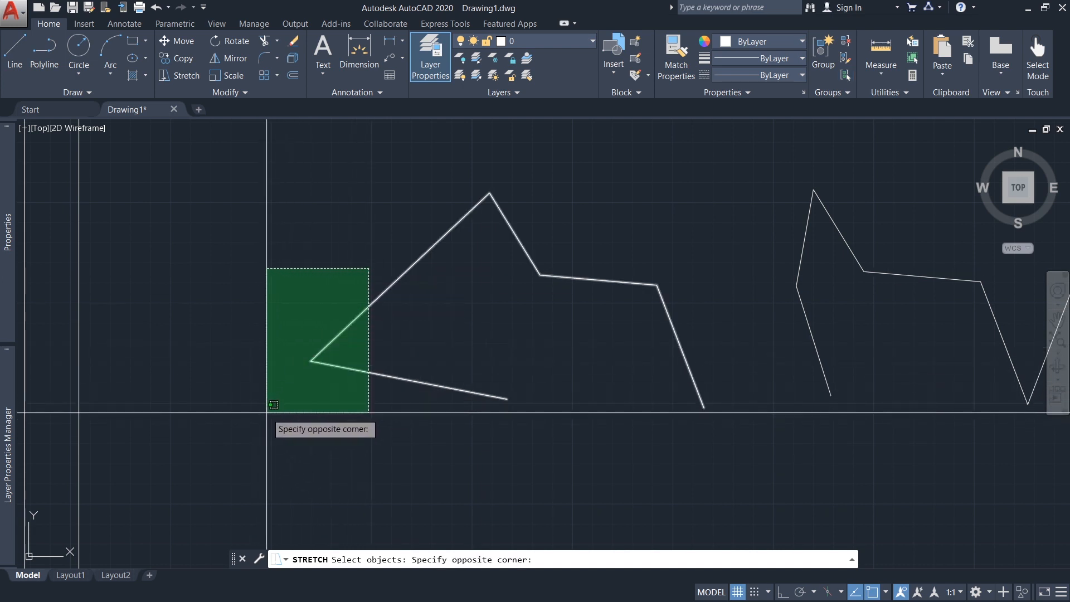
{"action": "left_click", "coordinate": [291, 394]}
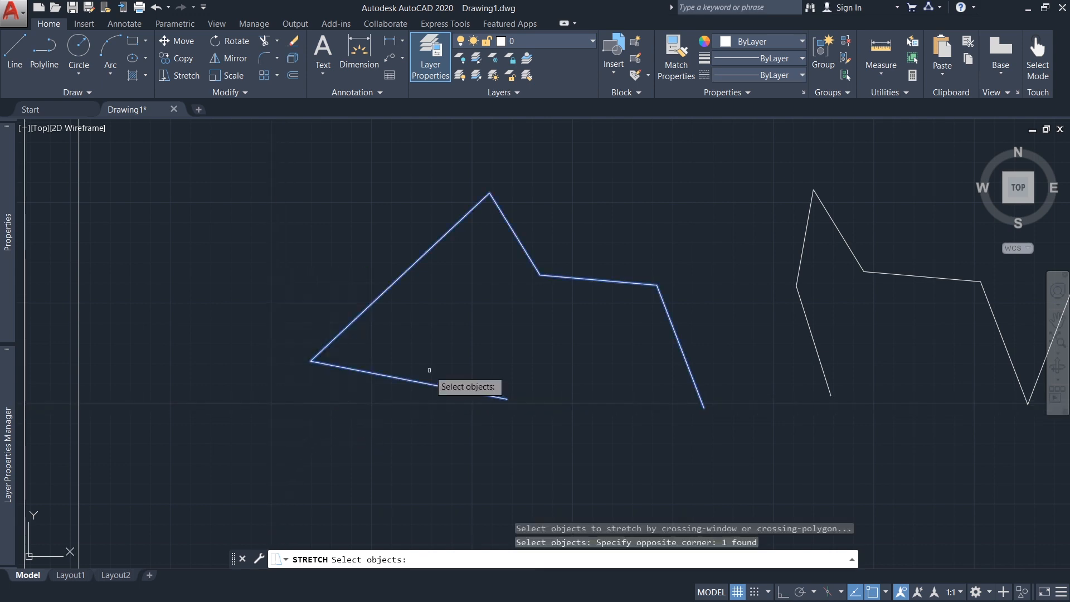
{"action": "key", "text": "Return"}
{"action": "left_click", "coordinate": [502, 347]}
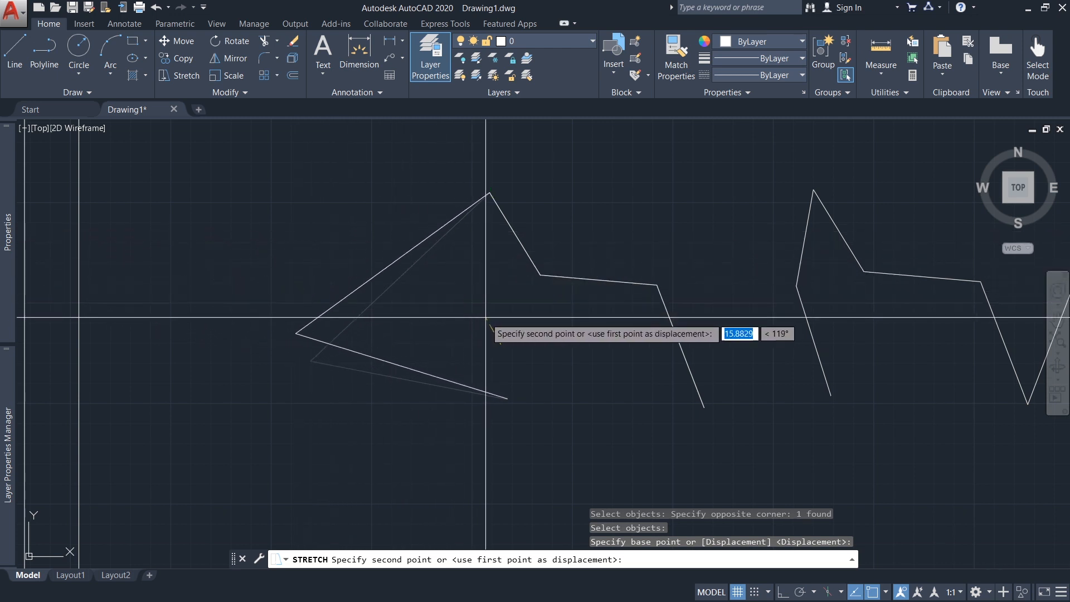
{"action": "left_click", "coordinate": [498, 300]}
{"action": "middle_click_drag", "start_coordinate": [432, 265], "coordinate": [431, 281]}
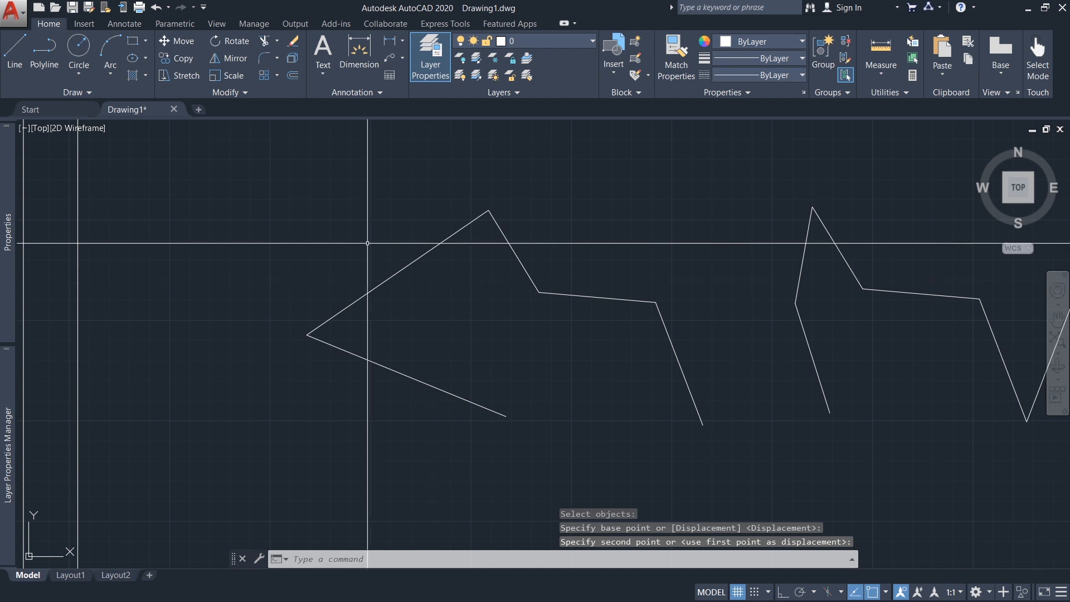
Stretch the peak and leftmost vertices of the same polyline together to the left and slightly up, using a crossing window.
{"action": "left_click", "coordinate": [188, 76]}
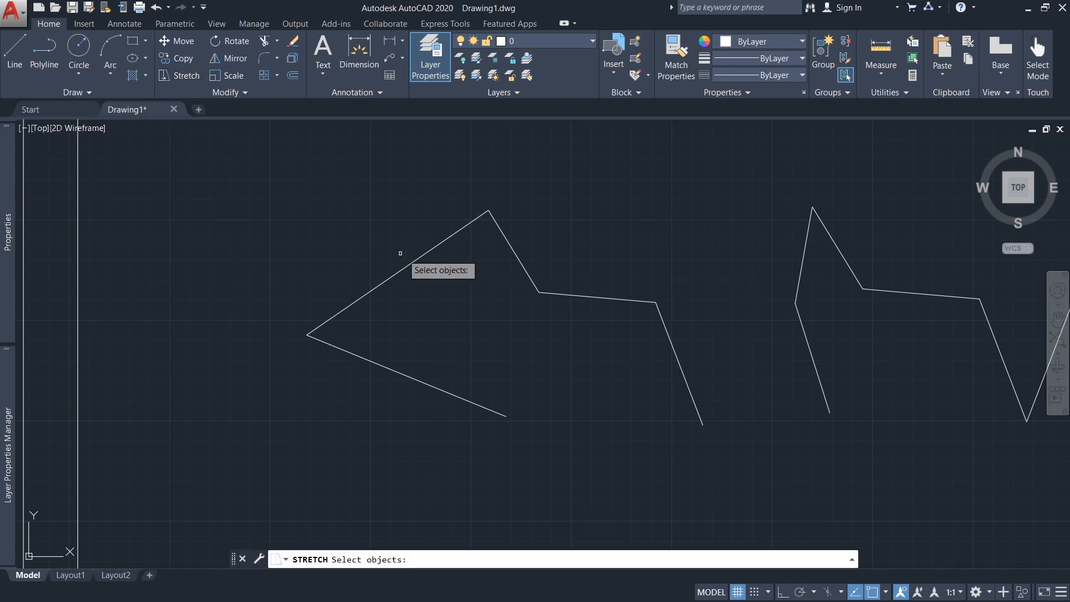
{"action": "left_click", "coordinate": [499, 167]}
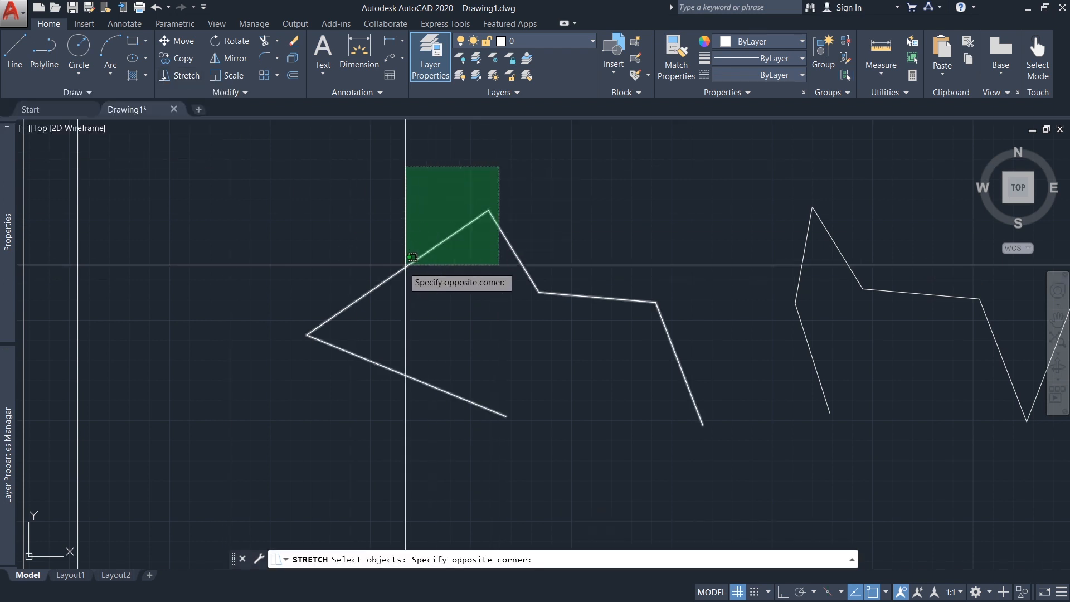
{"action": "left_click", "coordinate": [258, 346]}
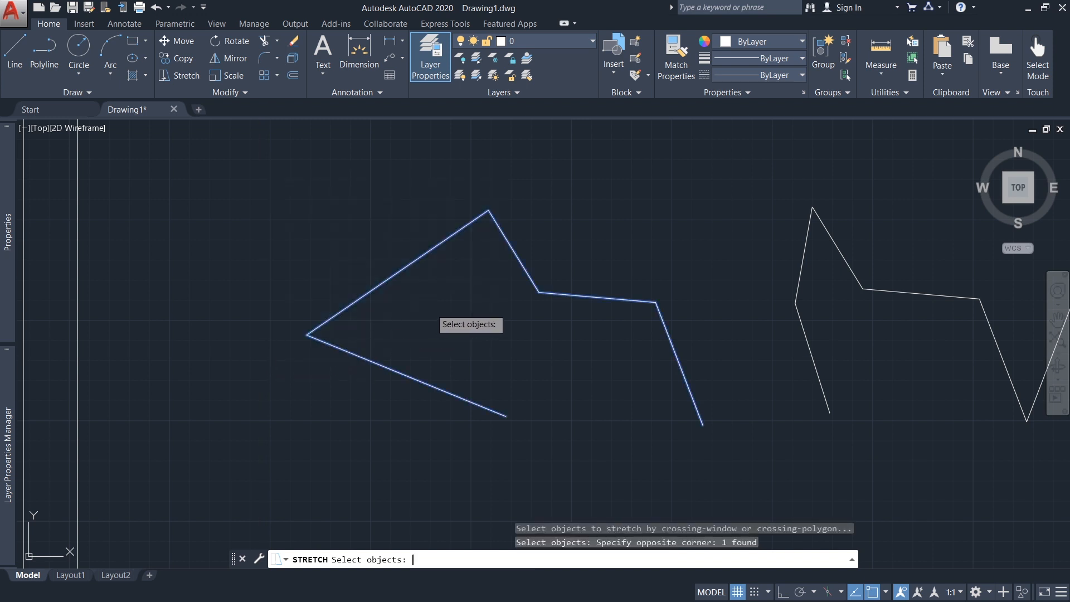
{"action": "key", "text": "Return"}
{"action": "left_click", "coordinate": [458, 312]}
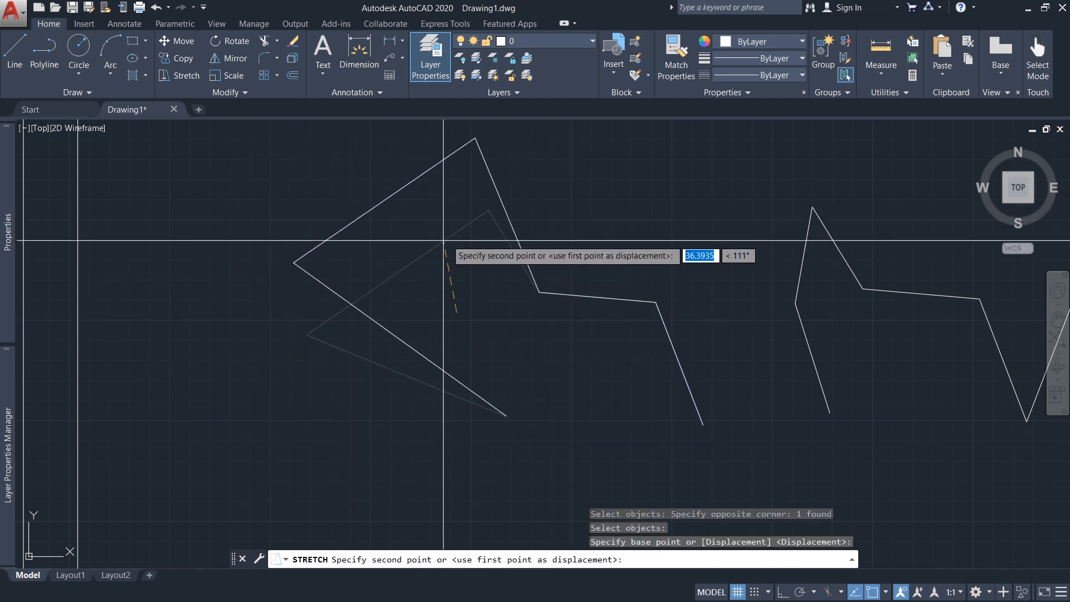
{"action": "left_click", "coordinate": [345, 271]}
{"action": "middle_click_drag", "start_coordinate": [491, 302], "coordinate": [419, 321]}
Use Stretch on the individually selected leftmost polyline to shift the whole object slightly right and up.
{"action": "left_click", "coordinate": [184, 75]}
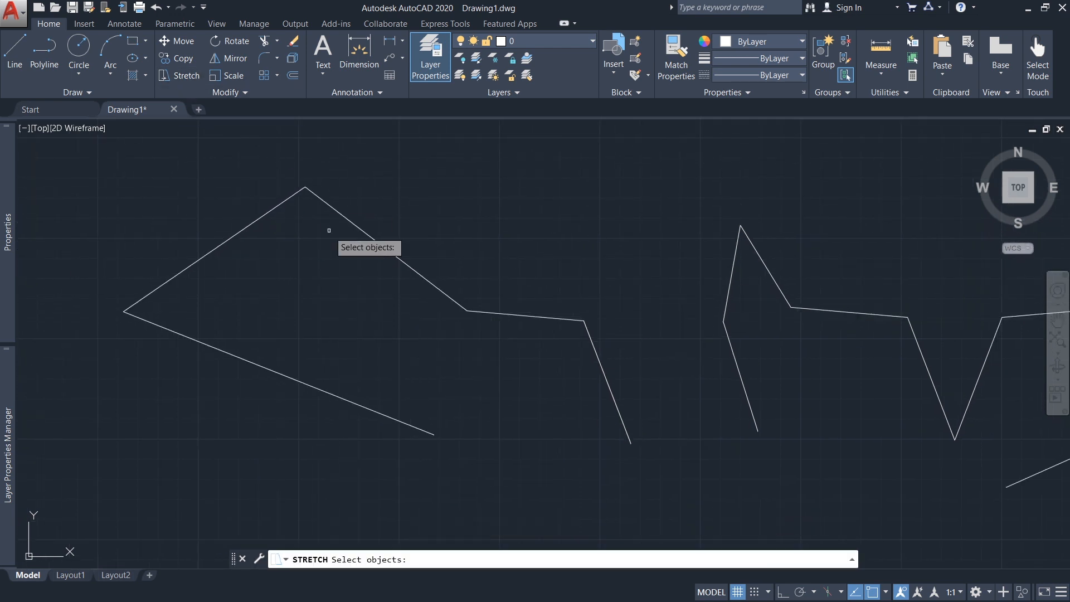
{"action": "left_click", "coordinate": [383, 245]}
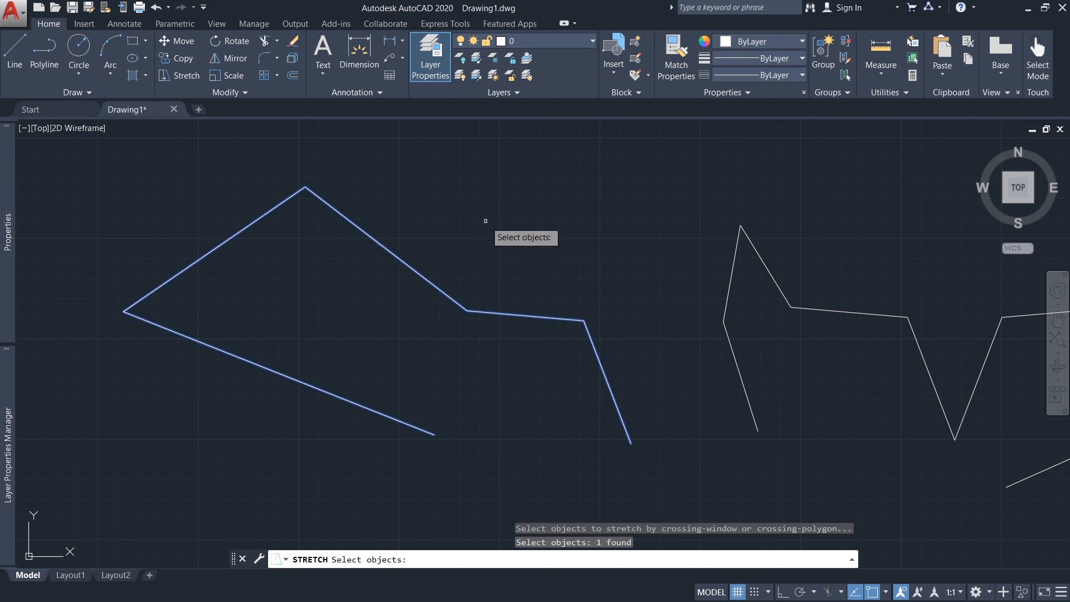
{"action": "key", "text": "Return"}
{"action": "left_click", "coordinate": [498, 288]}
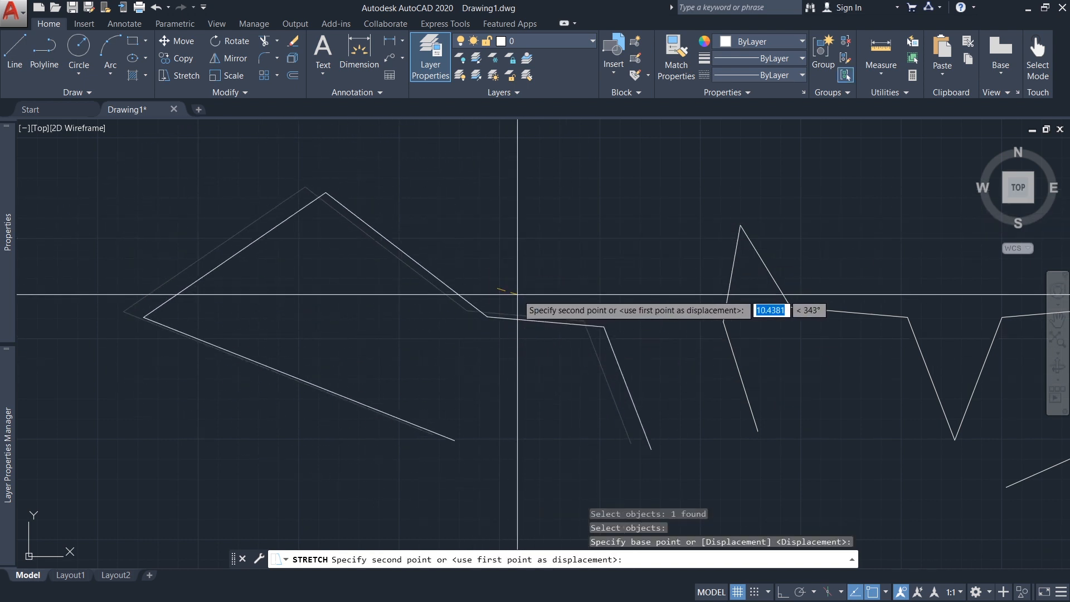
{"action": "left_click", "coordinate": [520, 261]}
{"action": "middle_click_drag", "start_coordinate": [417, 297], "coordinate": [423, 297]}
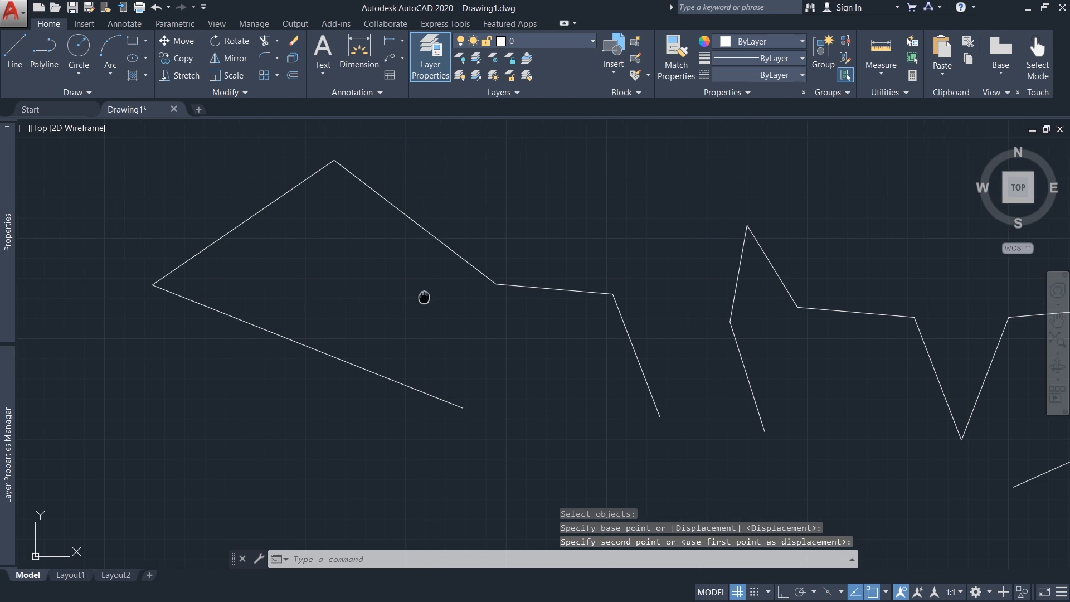
Stretch the left part of the polyline down and to the left, leaving its two right-hand vertices outside the crossing window.
{"action": "left_click", "coordinate": [185, 80]}
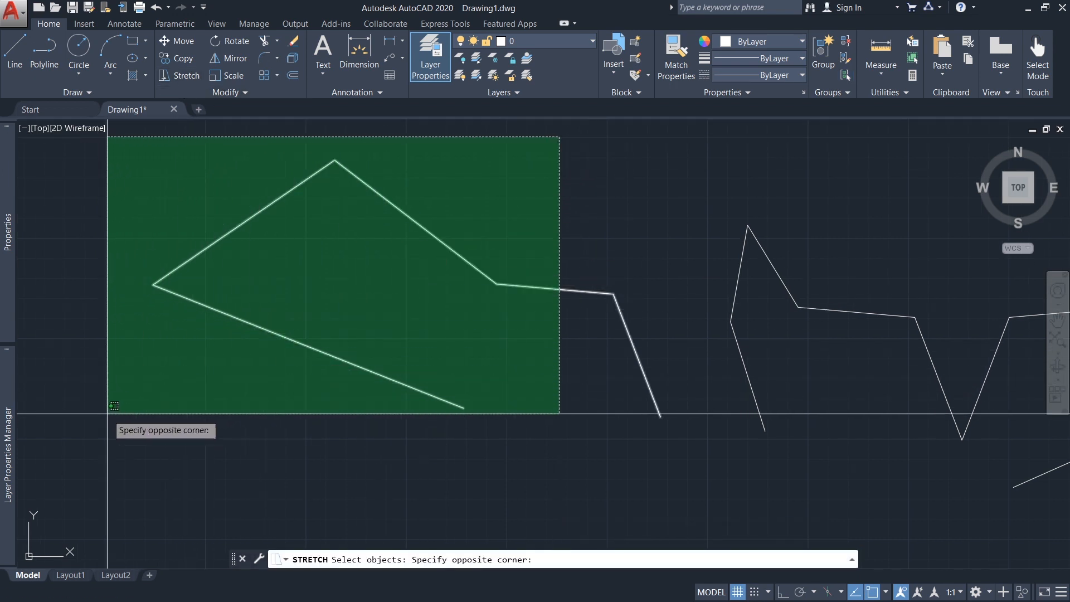
{"action": "left_click", "coordinate": [119, 445]}
{"action": "key", "text": "Return"}
{"action": "left_click", "coordinate": [523, 350]}
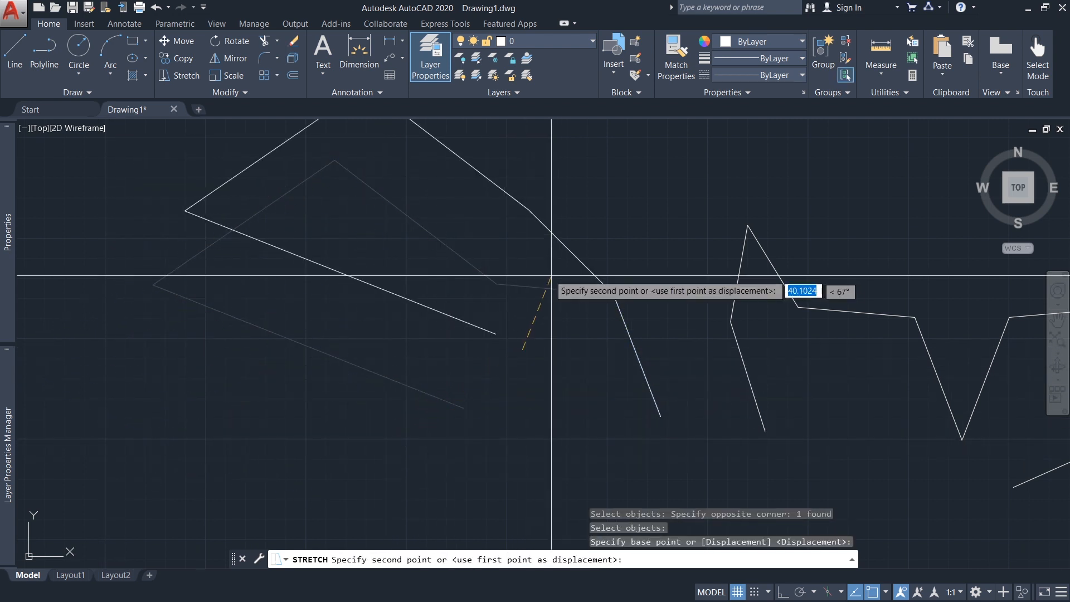
{"action": "left_click", "coordinate": [470, 421]}
{"action": "mouse_move", "coordinate": [454, 282]}
{"action": "middle_mouse_down"}
{"action": "mouse_move", "coordinate": [442, 301]}
{"action": "mouse_move", "coordinate": [499, 301]}
{"action": "middle_mouse_up"}
Stretch only the peak vertex of the polyline up and far to the right, capturing it with a crossing window.
{"action": "type", "text": "S"}
{"action": "key", "text": "Return"}
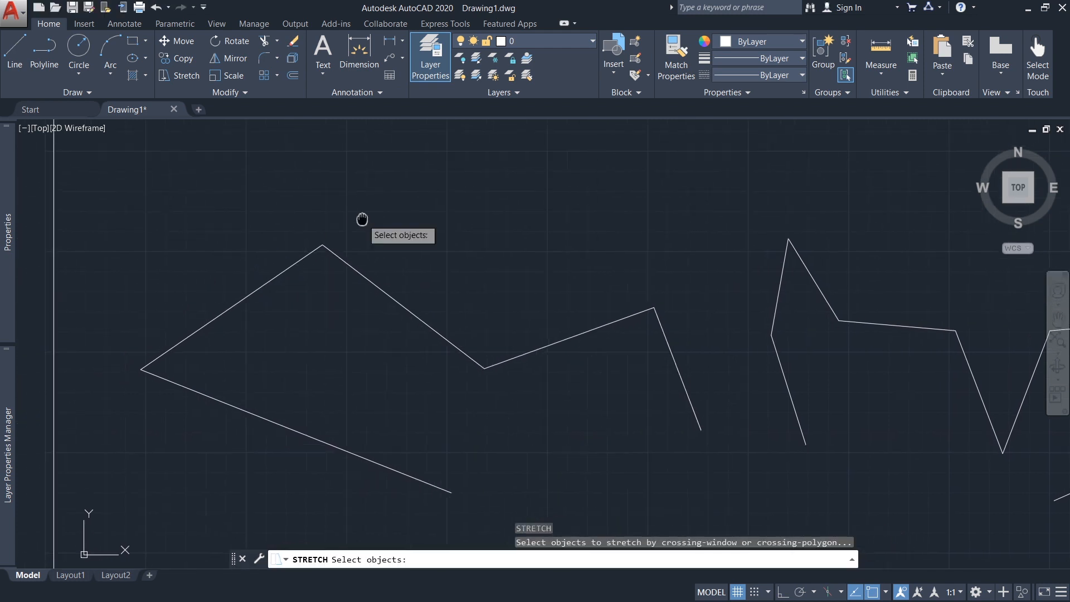
{"action": "left_click", "coordinate": [371, 216]}
{"action": "left_click", "coordinate": [279, 258]}
{"action": "key", "text": "Return"}
{"action": "left_click", "coordinate": [344, 310]}
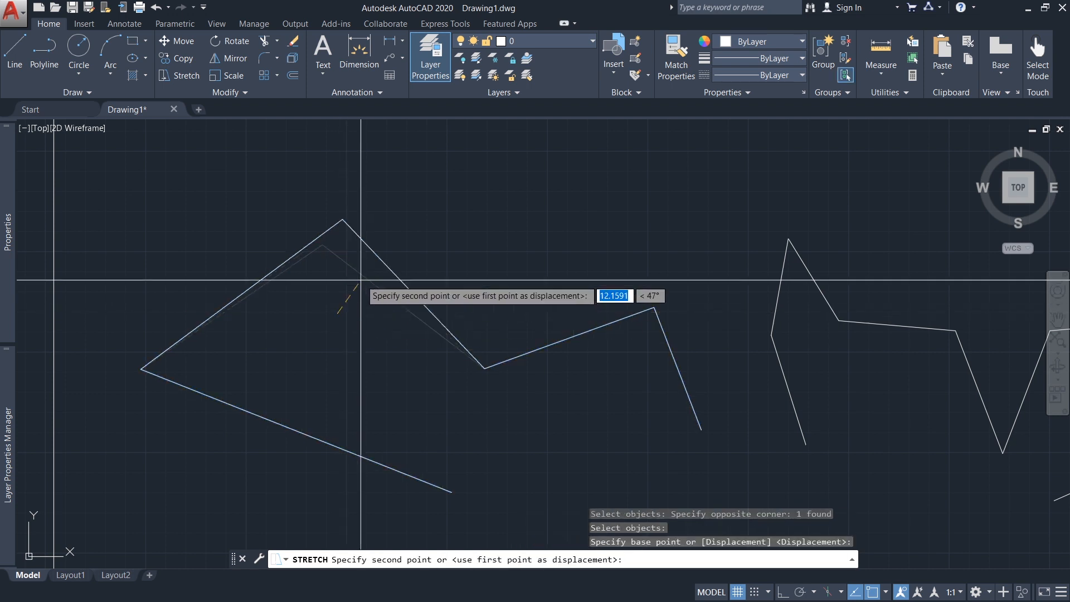
{"action": "left_click", "coordinate": [524, 202]}
{"action": "mouse_move", "coordinate": [584, 244]}
{"action": "middle_mouse_down"}
{"action": "mouse_move", "coordinate": [535, 279]}
{"action": "mouse_move", "coordinate": [437, 316]}
{"action": "middle_mouse_up"}
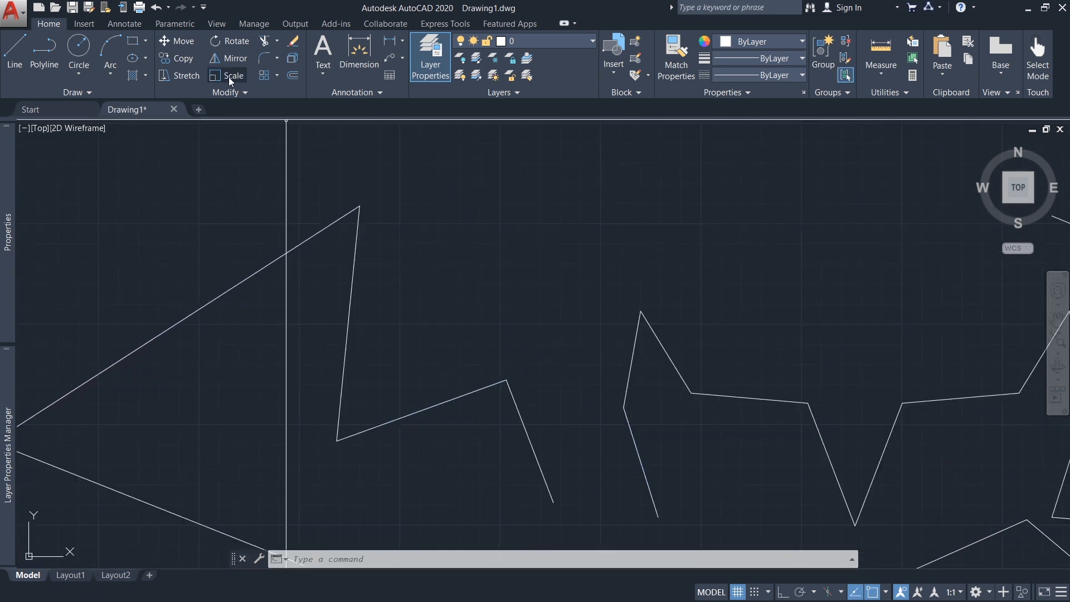
Scale the leftmost zigzag polyline in the row above the short comb-like lines by a factor of 2 about its peak vertex.
{"action": "scroll", "coordinate": [446, 230], "scroll_direction": "down", "scroll_amount": 2}
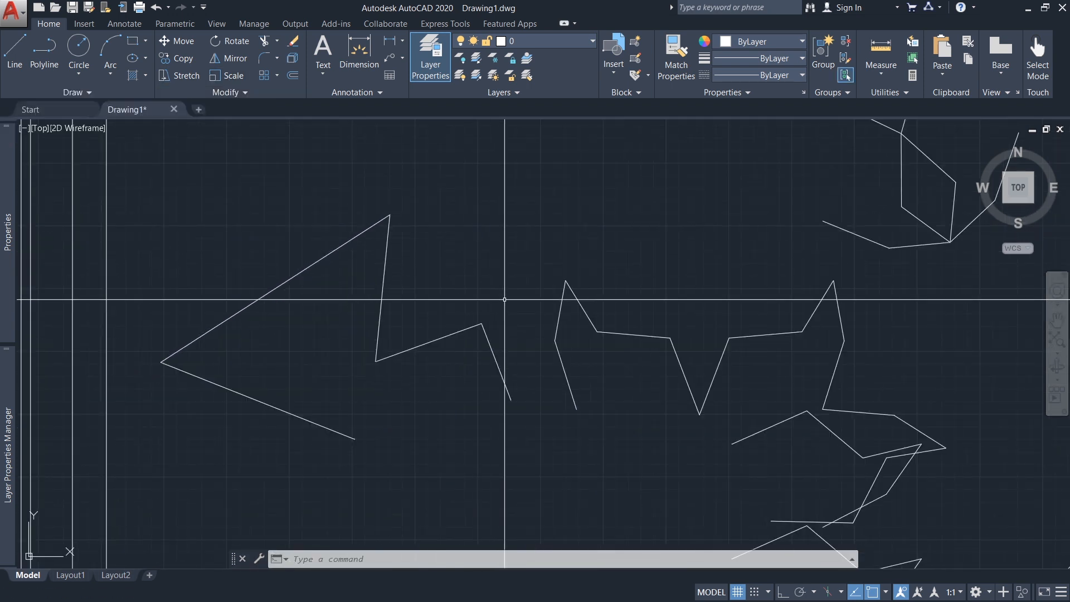
{"action": "middle_click_drag", "start_coordinate": [591, 371], "coordinate": [611, 333]}
{"action": "middle_click_drag", "start_coordinate": [766, 372], "coordinate": [628, 340]}
{"action": "mouse_move", "coordinate": [705, 319]}
{"action": "middle_mouse_down"}
{"action": "mouse_move", "coordinate": [593, 318]}
{"action": "mouse_move", "coordinate": [611, 316]}
{"action": "mouse_move", "coordinate": [550, 299]}
{"action": "middle_mouse_up"}
{"action": "scroll", "coordinate": [512, 305], "scroll_direction": "down", "scroll_amount": 4}
{"action": "mouse_move", "coordinate": [427, 421]}
{"action": "middle_mouse_down"}
{"action": "mouse_move", "coordinate": [469, 377]}
{"action": "mouse_move", "coordinate": [458, 428]}
{"action": "mouse_move", "coordinate": [542, 467]}
{"action": "middle_mouse_up"}
{"action": "scroll", "coordinate": [414, 401], "scroll_direction": "up", "scroll_amount": 6}
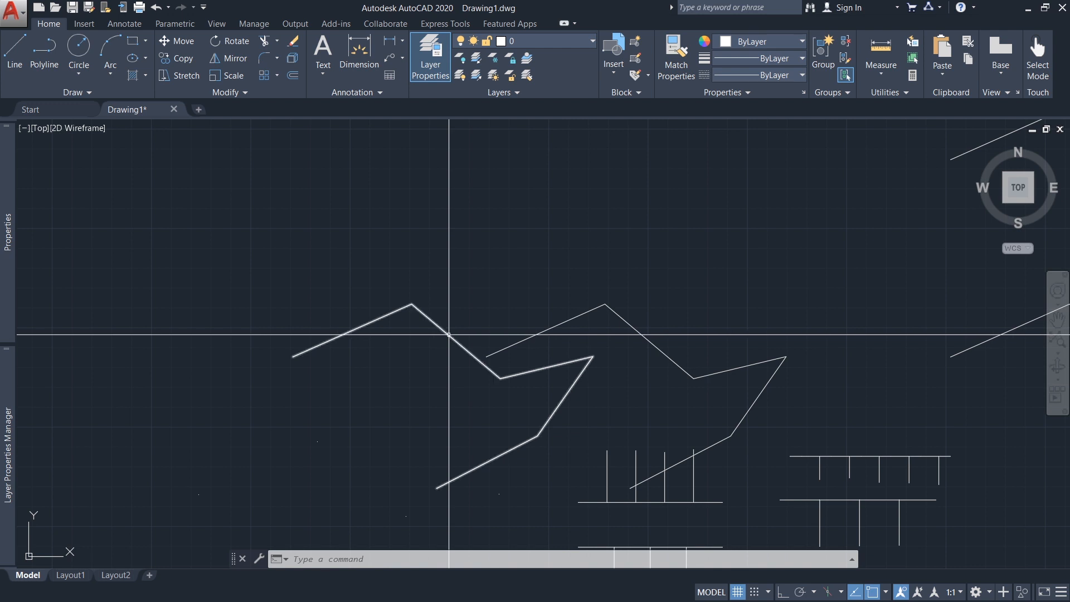
{"action": "left_click", "coordinate": [229, 76]}
{"action": "mouse_move", "coordinate": [334, 350]}
{"action": "middle_mouse_down"}
{"action": "mouse_move", "coordinate": [350, 304]}
{"action": "mouse_move", "coordinate": [367, 315]}
{"action": "mouse_move", "coordinate": [339, 311]}
{"action": "middle_mouse_up"}
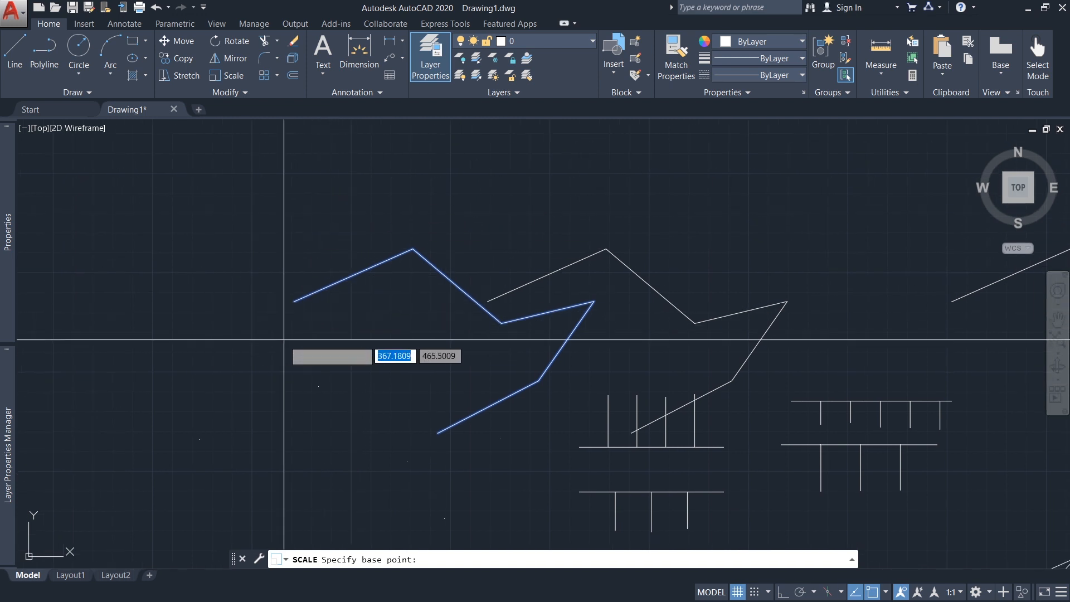
{"action": "middle_click_drag", "start_coordinate": [309, 327], "coordinate": [314, 327]}
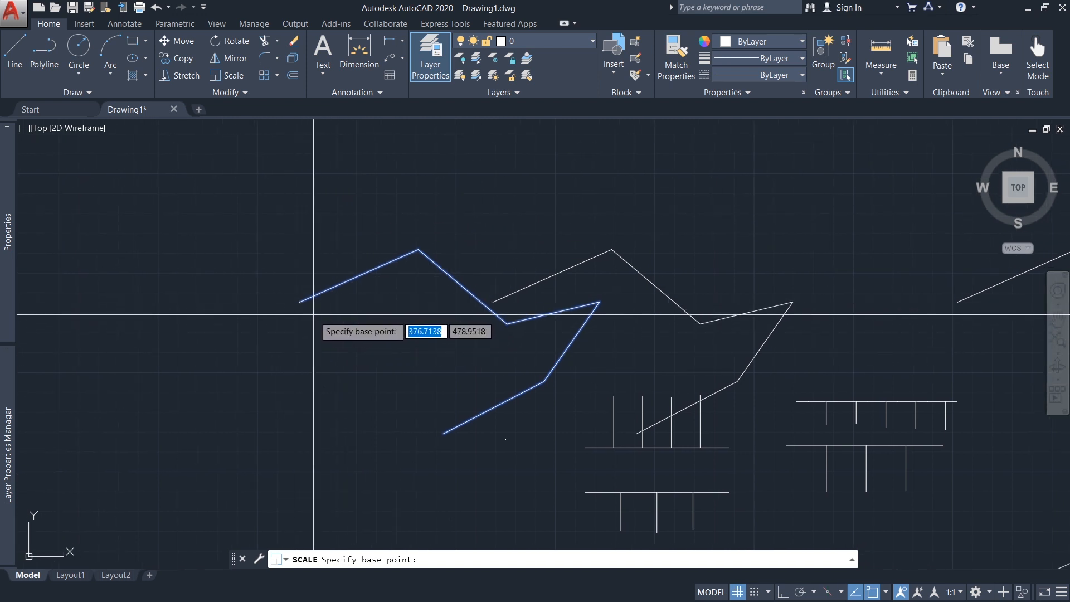
{"action": "scroll", "coordinate": [387, 334], "scroll_direction": "down", "scroll_amount": 4}
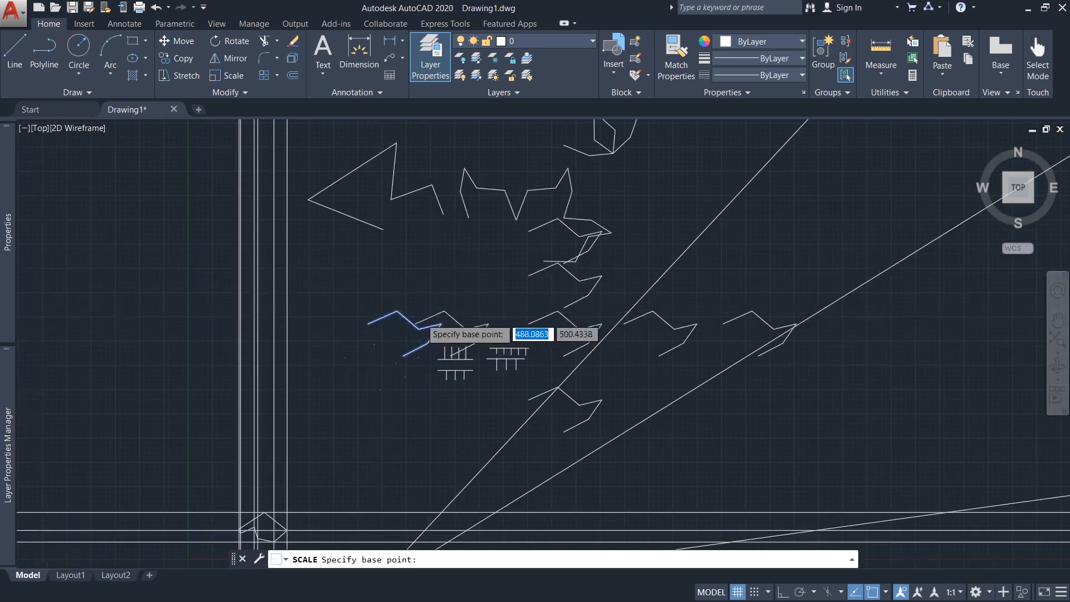
{"action": "scroll", "coordinate": [334, 334], "scroll_direction": "up", "scroll_amount": 4}
{"action": "middle_click_drag", "start_coordinate": [286, 339], "coordinate": [324, 338]}
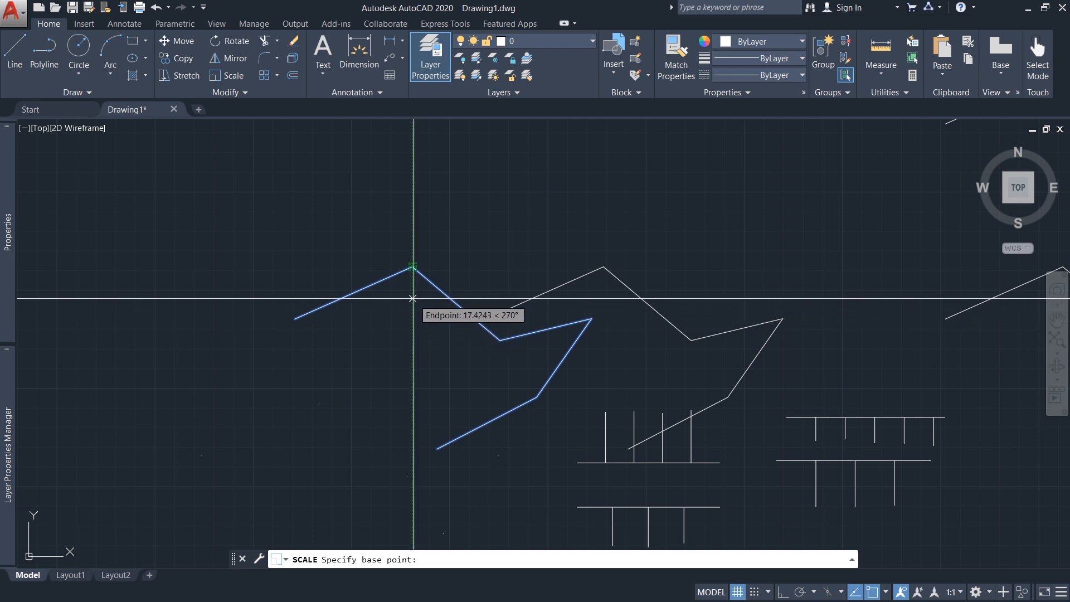
{"action": "middle_click_drag", "start_coordinate": [418, 324], "coordinate": [406, 318]}
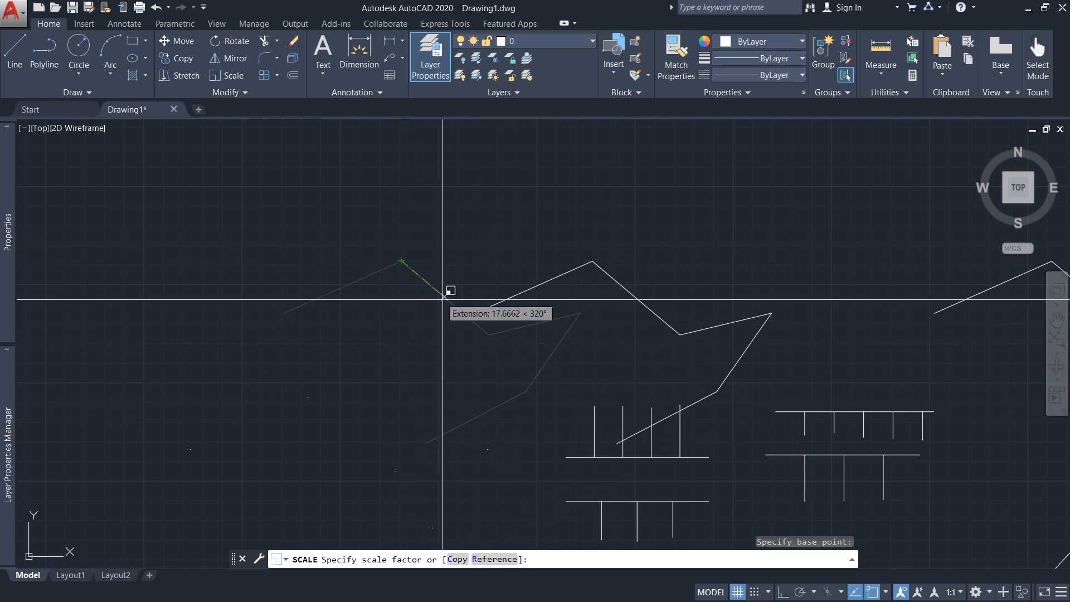
{"action": "scroll", "coordinate": [446, 267], "scroll_direction": "down", "scroll_amount": 2}
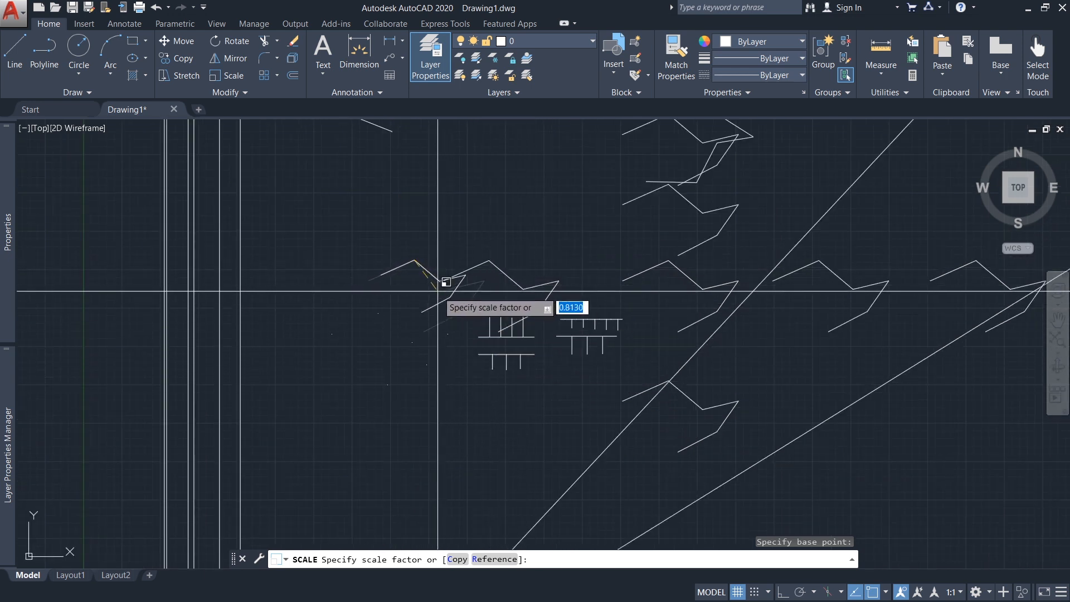
{"action": "scroll", "coordinate": [438, 308], "scroll_direction": "up", "scroll_amount": 2}
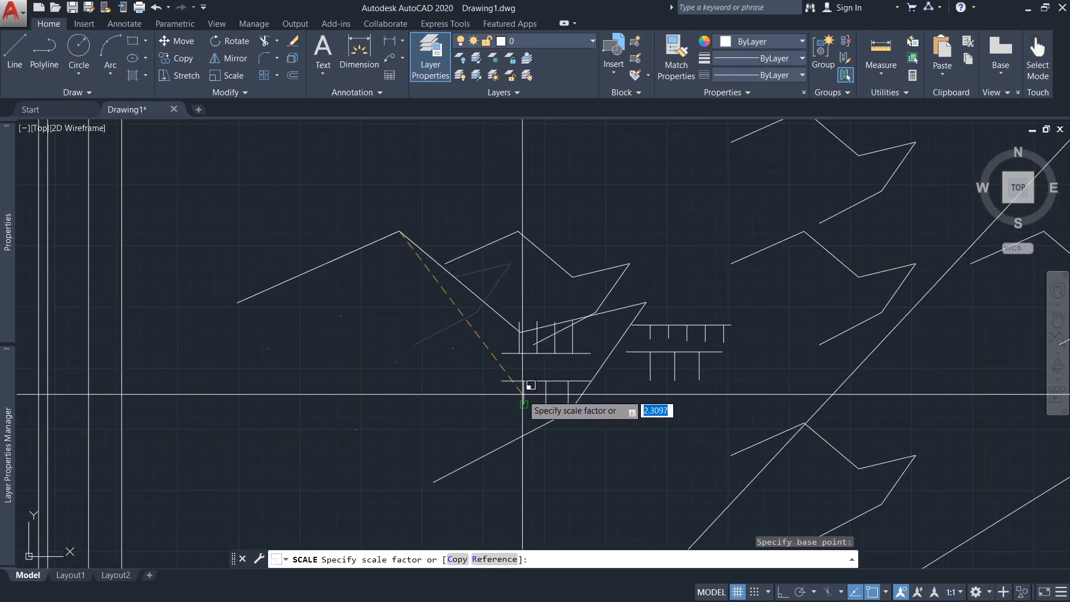
{"action": "scroll", "coordinate": [425, 274], "scroll_direction": "up", "scroll_amount": 3}
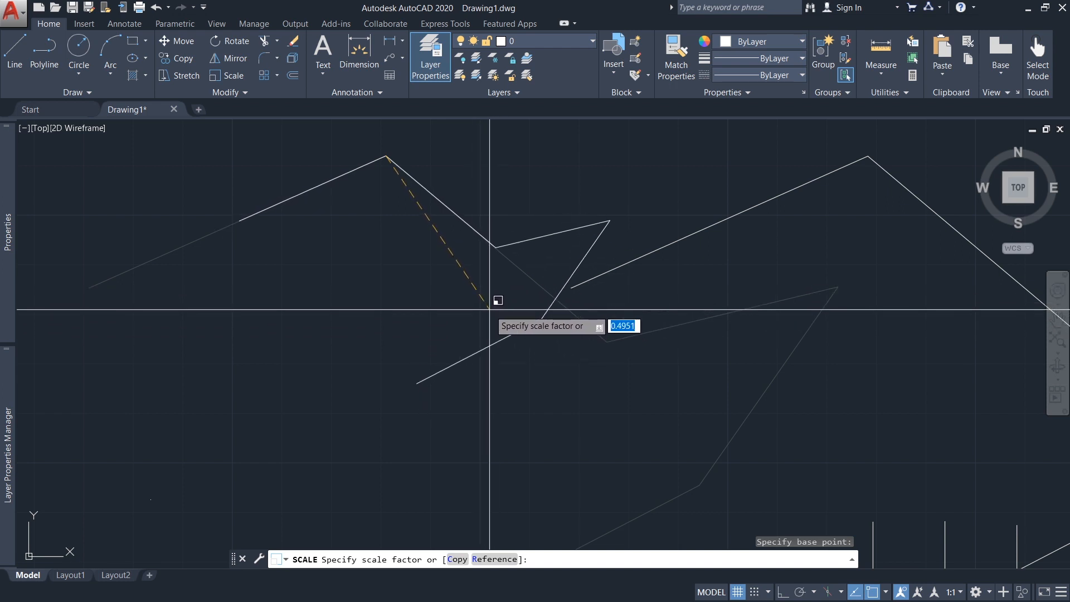
{"action": "key", "text": "Return"}
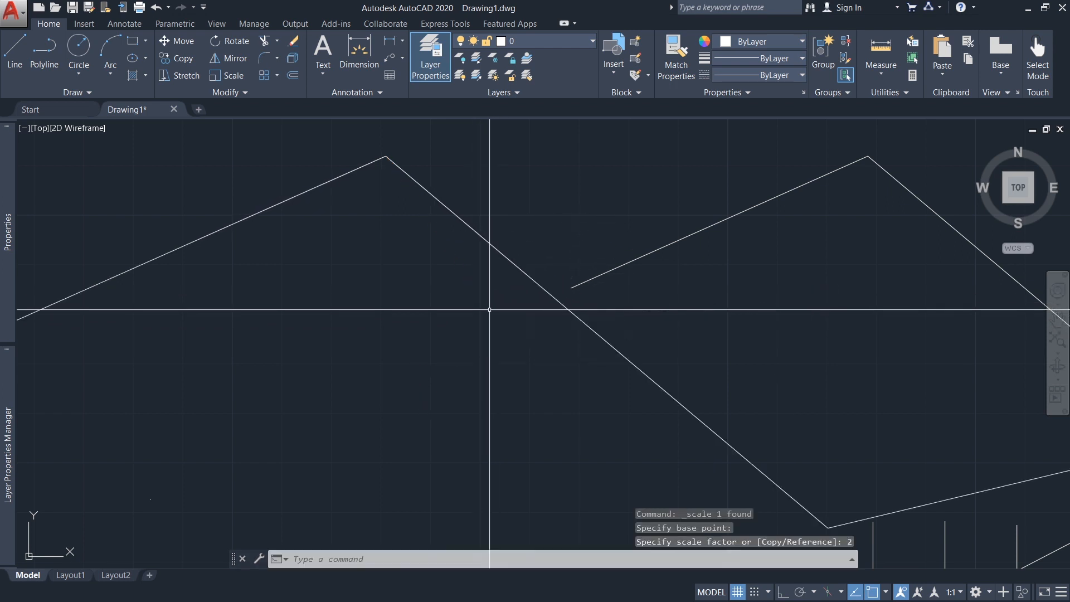
Select the enlarged zigzag polyline and scale it again, using its peak vertex as the base point.
{"action": "scroll", "coordinate": [455, 302], "scroll_direction": "down", "scroll_amount": 12}
{"action": "scroll", "coordinate": [474, 321], "scroll_direction": "up", "scroll_amount": 4}
{"action": "left_click", "coordinate": [467, 286]}
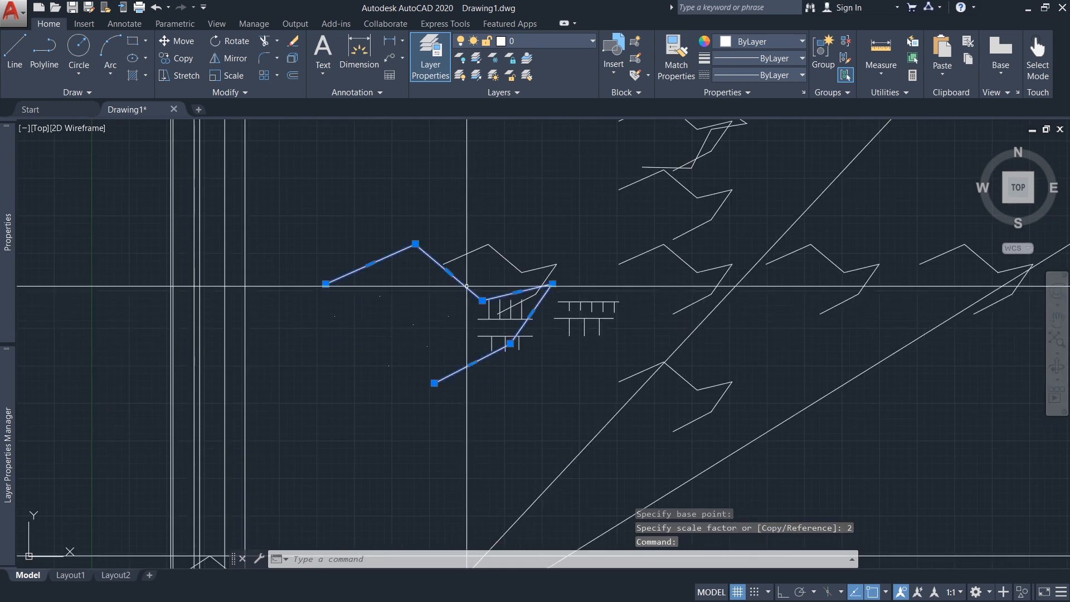
{"action": "scroll", "coordinate": [434, 290], "scroll_direction": "up", "scroll_amount": 2}
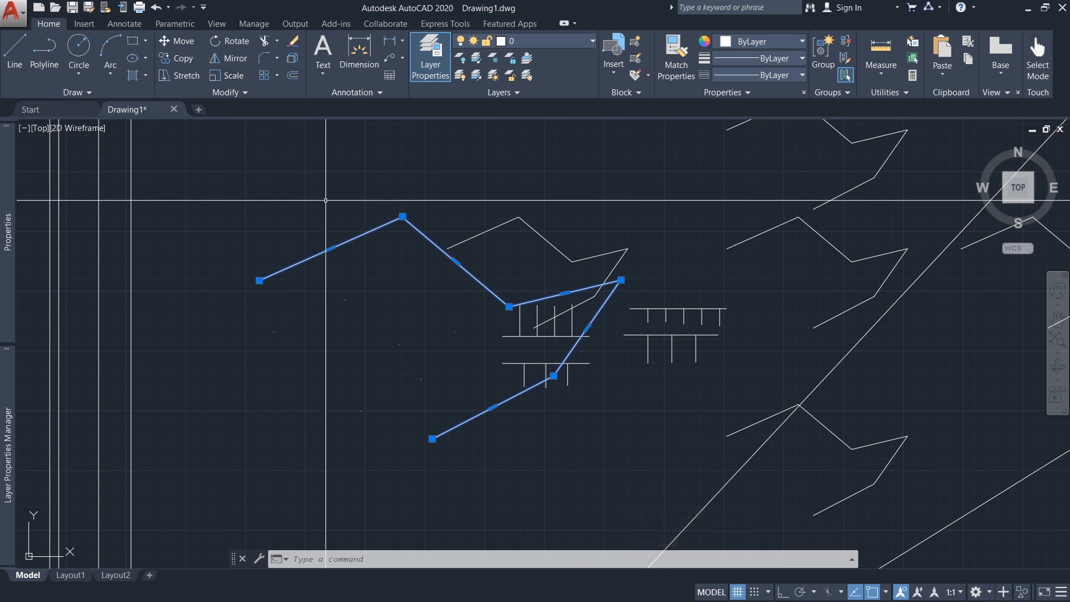
{"action": "key", "text": "Return"}
{"action": "scroll", "coordinate": [404, 231], "scroll_direction": "up", "scroll_amount": 2}
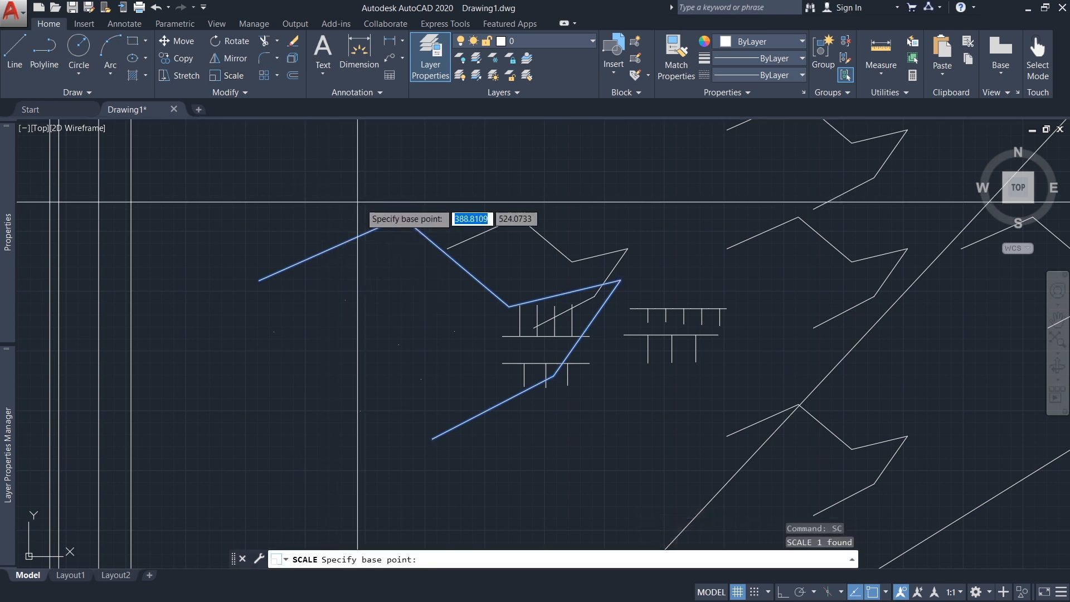
{"action": "scroll", "coordinate": [405, 217], "scroll_direction": "up", "scroll_amount": 2}
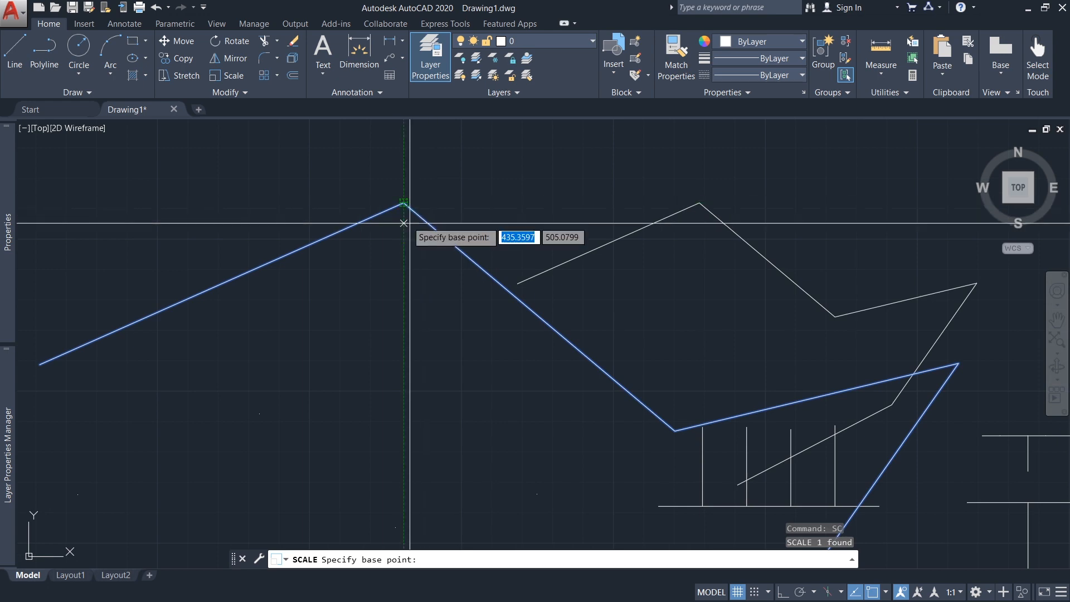
{"action": "left_click", "coordinate": [404, 202]}
{"action": "scroll", "coordinate": [401, 215], "scroll_direction": "down", "scroll_amount": 3}
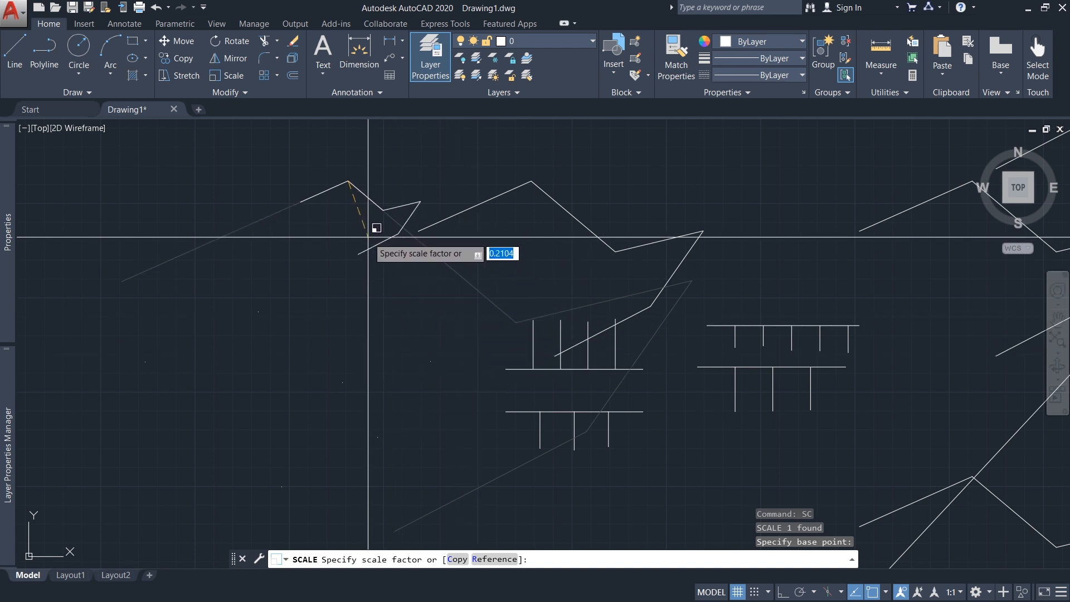
{"action": "scroll", "coordinate": [371, 226], "scroll_direction": "up", "scroll_amount": 3}
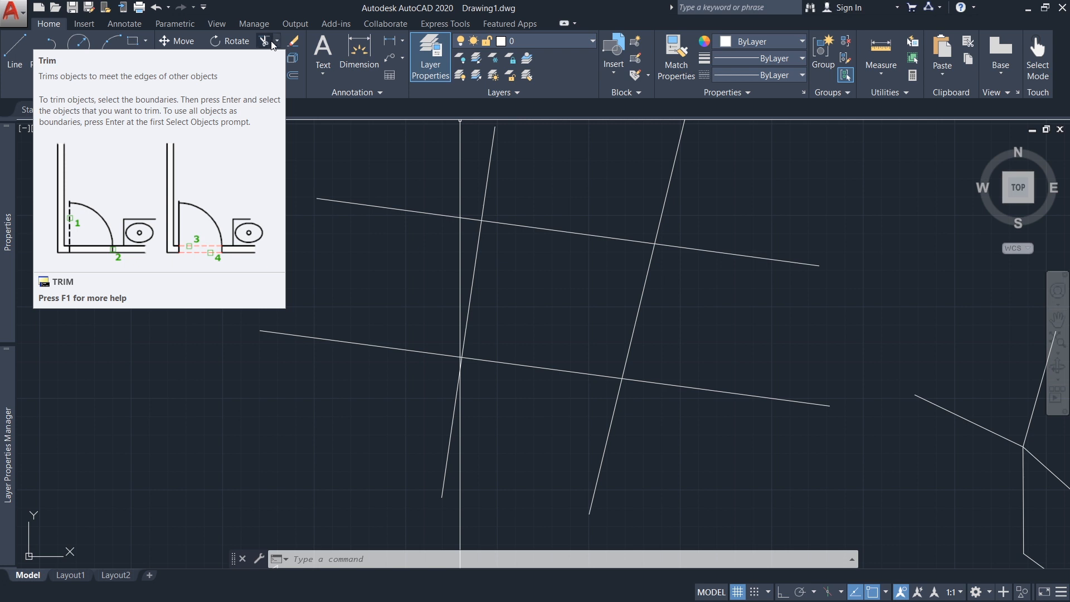
Using the two steep lines as cutting edges, trim the upper cross line between them and the lower cross line outside them.
{"action": "left_click", "coordinate": [277, 41]}
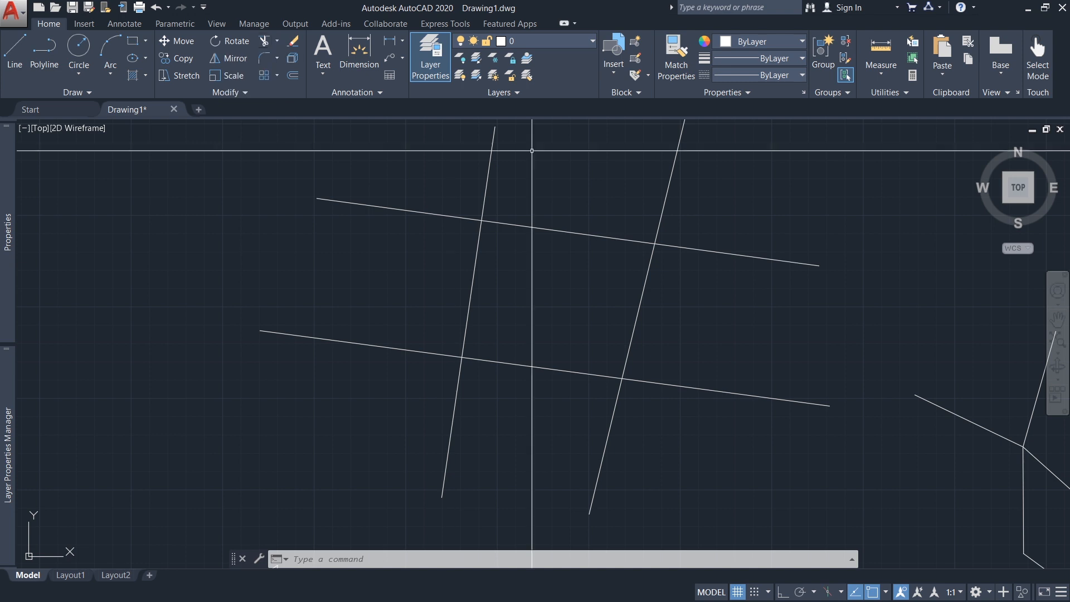
{"action": "mouse_move", "coordinate": [509, 167]}
{"action": "middle_mouse_down"}
{"action": "mouse_move", "coordinate": [520, 175]}
{"action": "mouse_move", "coordinate": [521, 227]}
{"action": "mouse_move", "coordinate": [491, 254]}
{"action": "middle_mouse_up"}
{"action": "middle_click_drag", "start_coordinate": [475, 284], "coordinate": [478, 282]}
{"action": "middle_click_drag", "start_coordinate": [485, 276], "coordinate": [490, 264]}
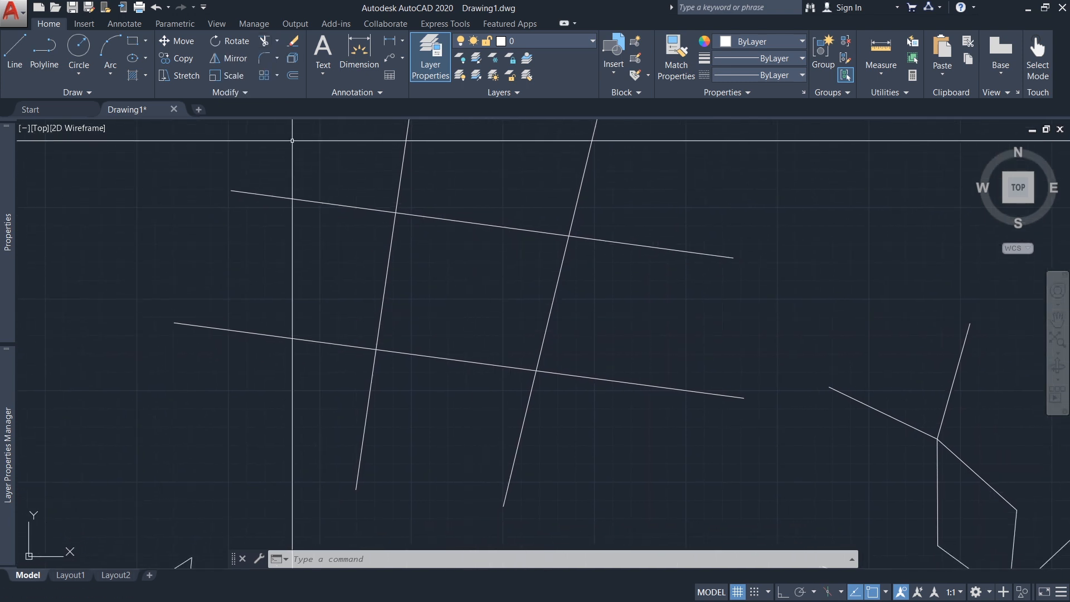
{"action": "left_click", "coordinate": [262, 42]}
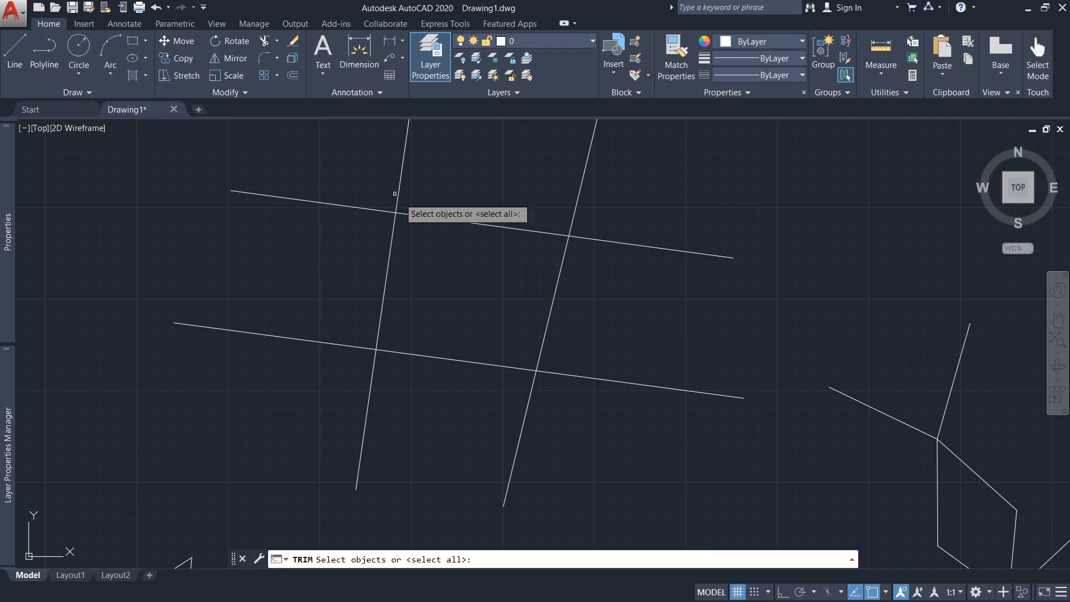
{"action": "mouse_move", "coordinate": [459, 313]}
{"action": "middle_mouse_down"}
{"action": "mouse_move", "coordinate": [437, 330]}
{"action": "mouse_move", "coordinate": [466, 306]}
{"action": "middle_mouse_up"}
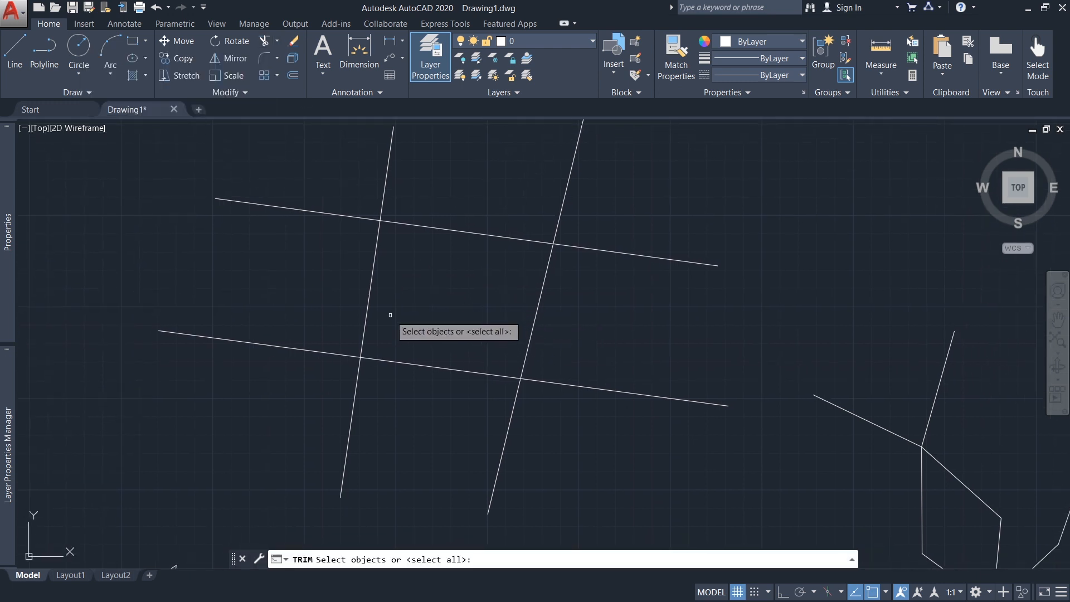
{"action": "middle_click_drag", "start_coordinate": [394, 305], "coordinate": [390, 306]}
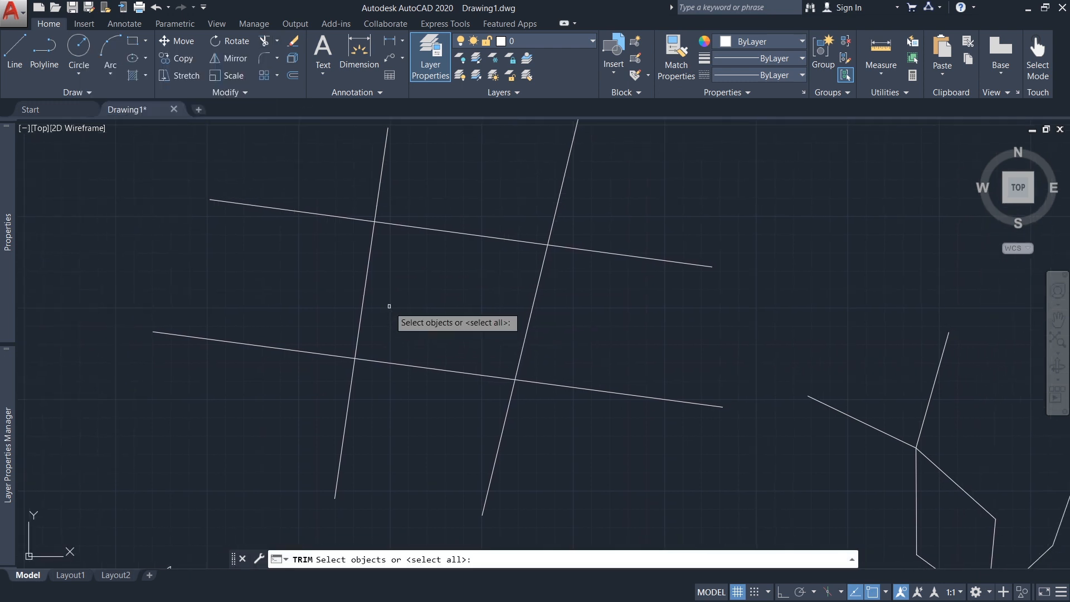
{"action": "left_click", "coordinate": [365, 291]}
{"action": "left_click", "coordinate": [533, 316]}
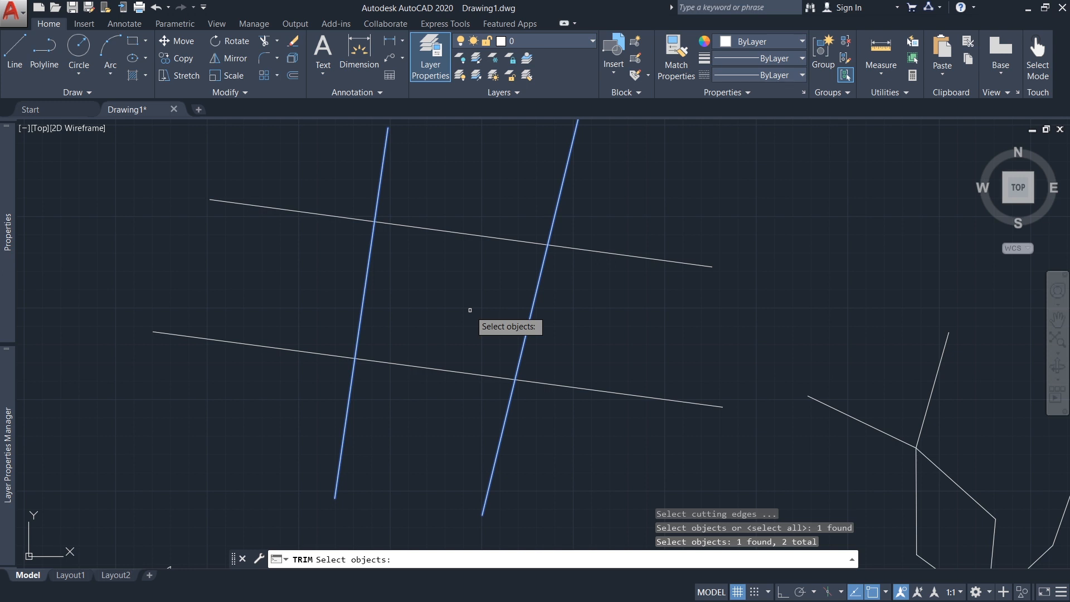
{"action": "key", "text": "Return"}
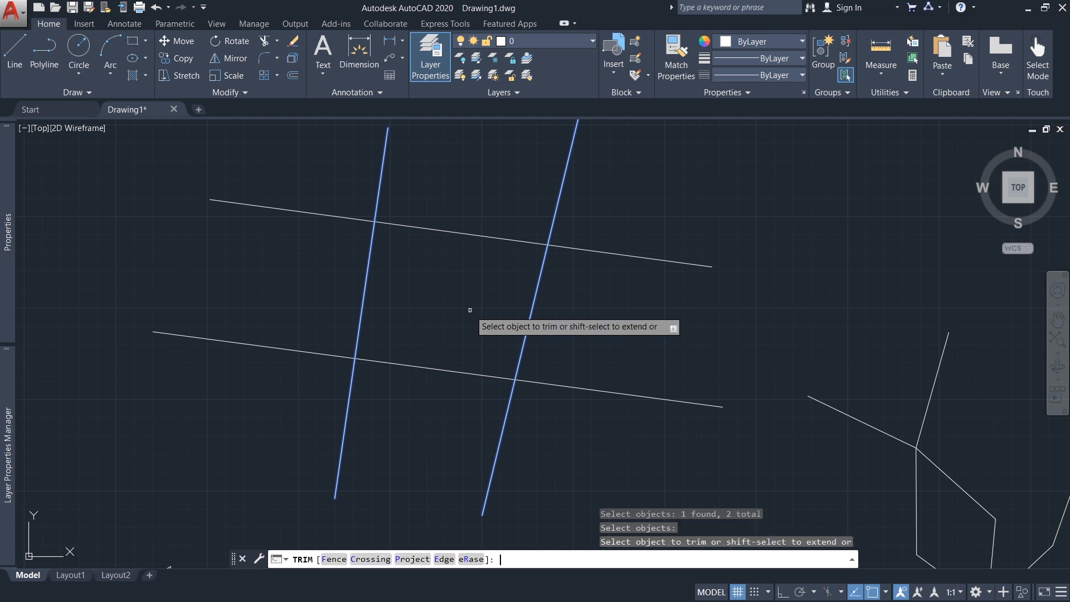
{"action": "left_click", "coordinate": [457, 231]}
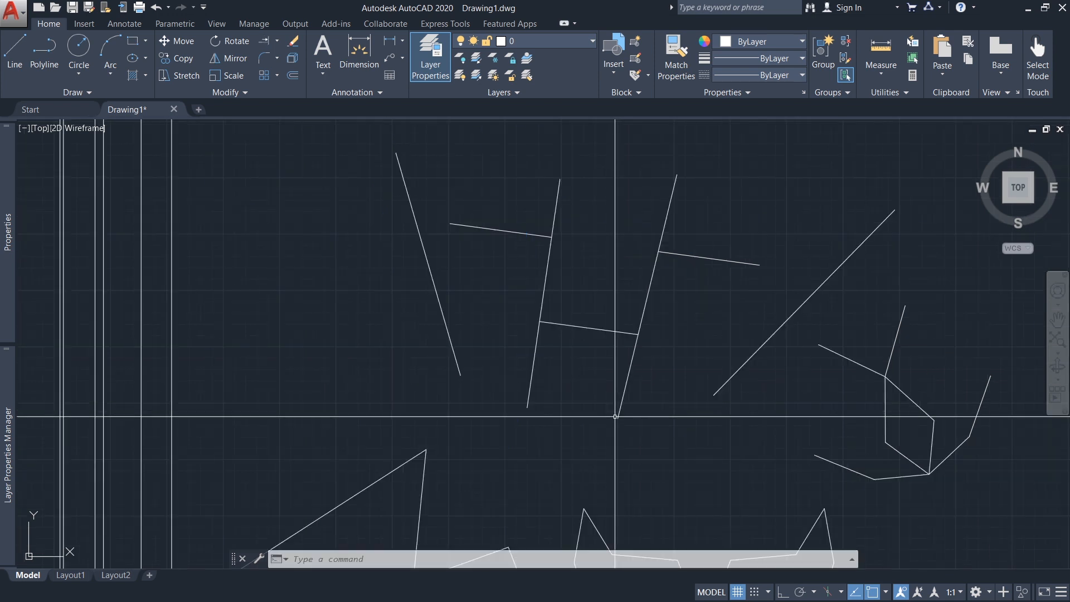
Extend the two upper cross segments outward to meet the slanted lines on either side, using those outer lines as boundary edges.
{"action": "mouse_move", "coordinate": [650, 358]}
{"action": "middle_mouse_down"}
{"action": "mouse_move", "coordinate": [667, 370]}
{"action": "mouse_move", "coordinate": [672, 342]}
{"action": "mouse_move", "coordinate": [653, 354]}
{"action": "middle_mouse_up"}
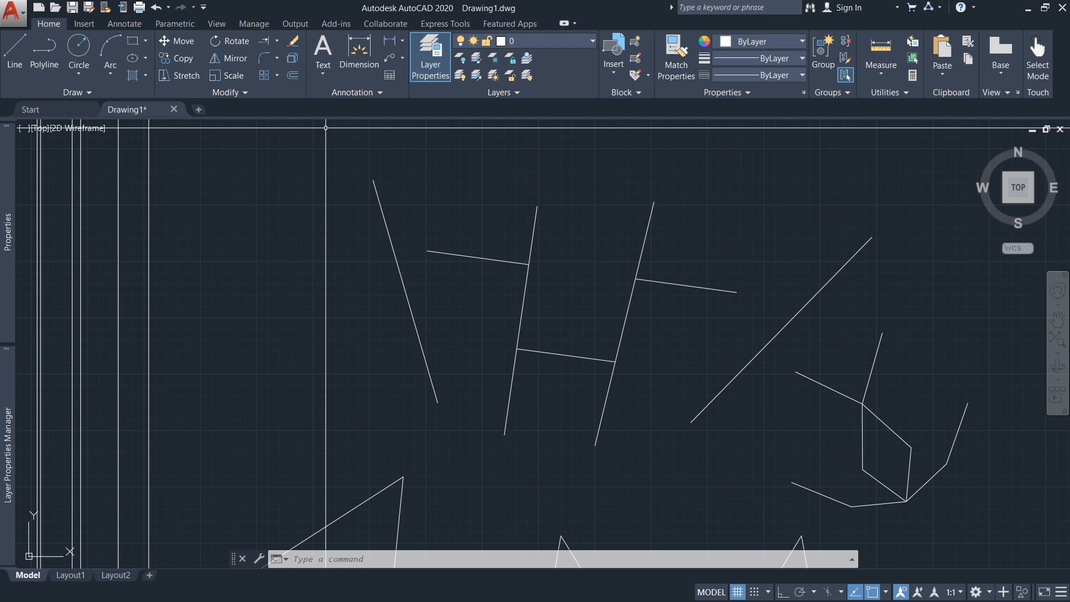
{"action": "left_click", "coordinate": [279, 39]}
{"action": "left_click", "coordinate": [260, 89]}
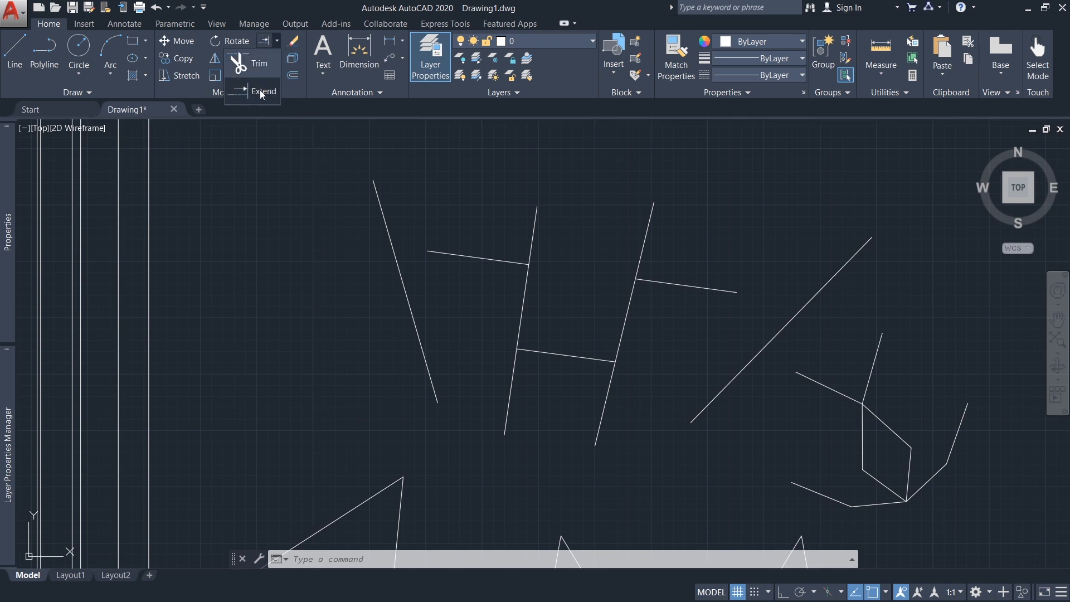
{"action": "middle_click_drag", "start_coordinate": [424, 348], "coordinate": [404, 349]}
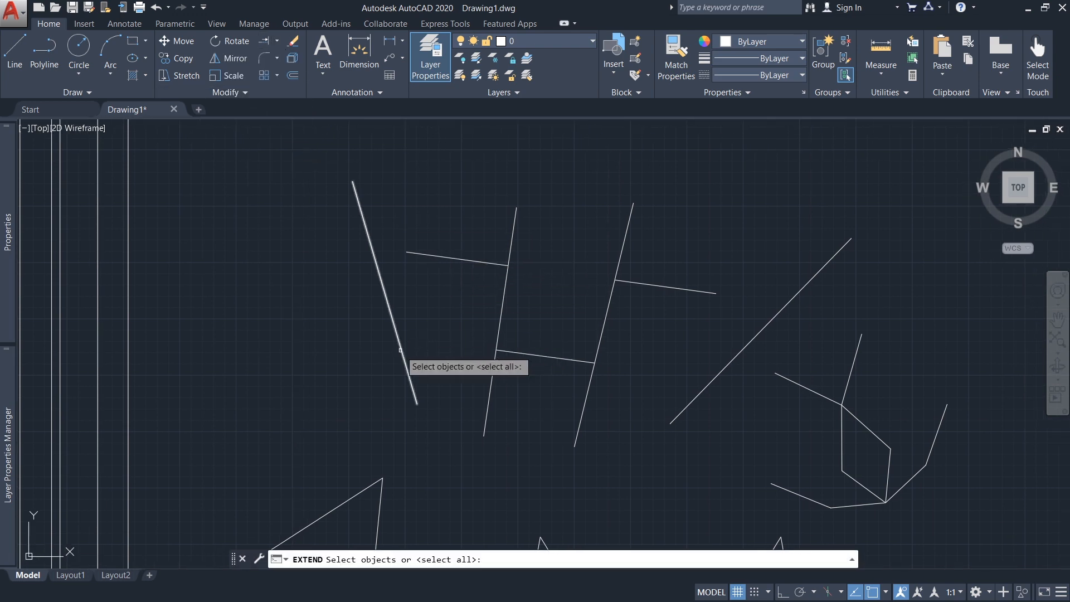
{"action": "left_click", "coordinate": [405, 350]}
{"action": "left_click", "coordinate": [733, 358]}
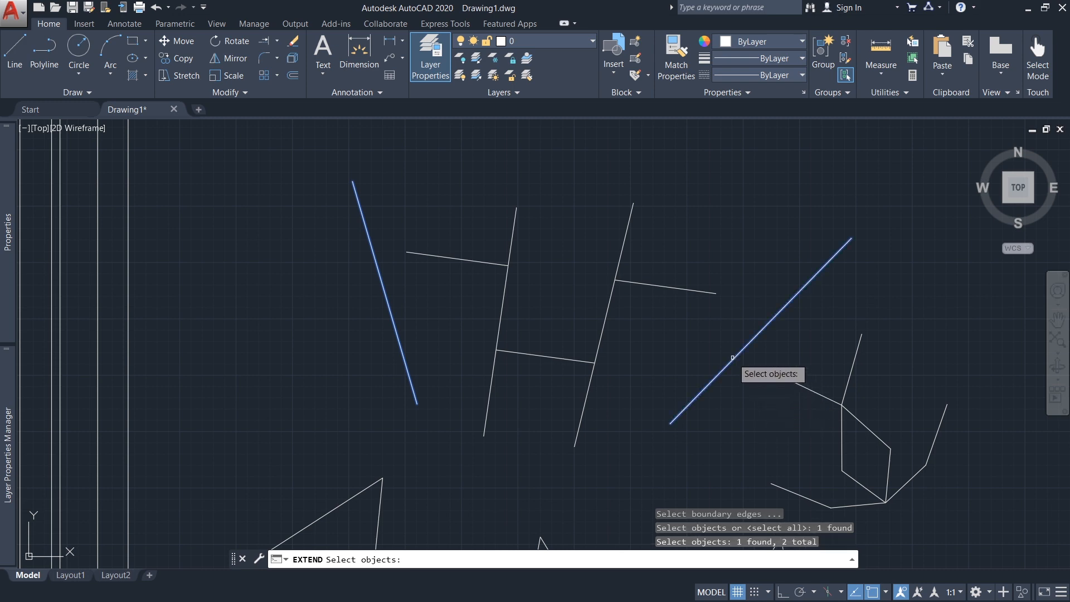
{"action": "key", "text": "Return"}
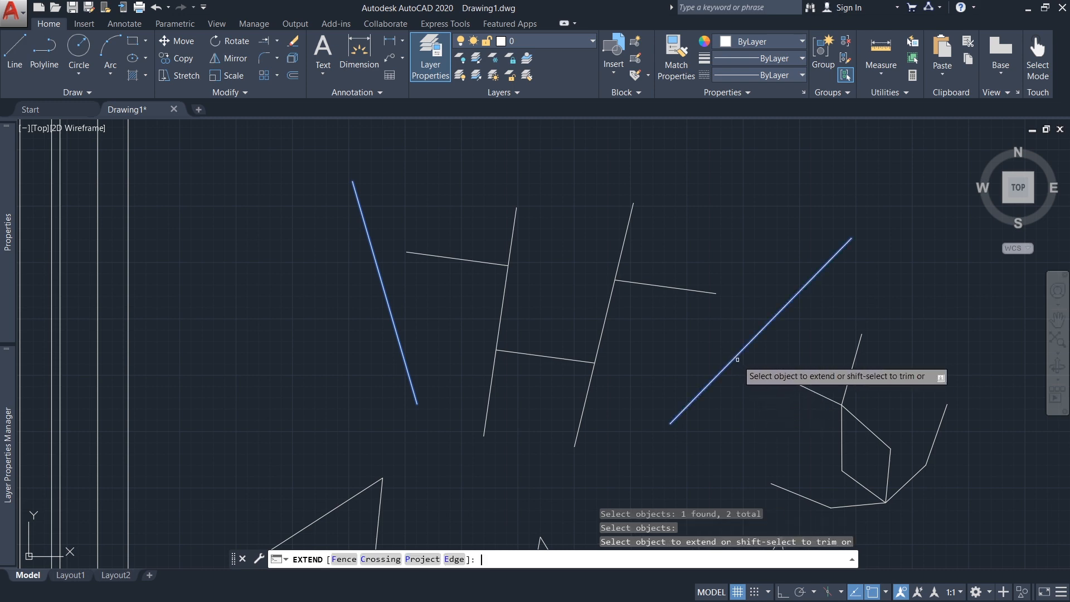
{"action": "middle_click_drag", "start_coordinate": [693, 369], "coordinate": [717, 375]}
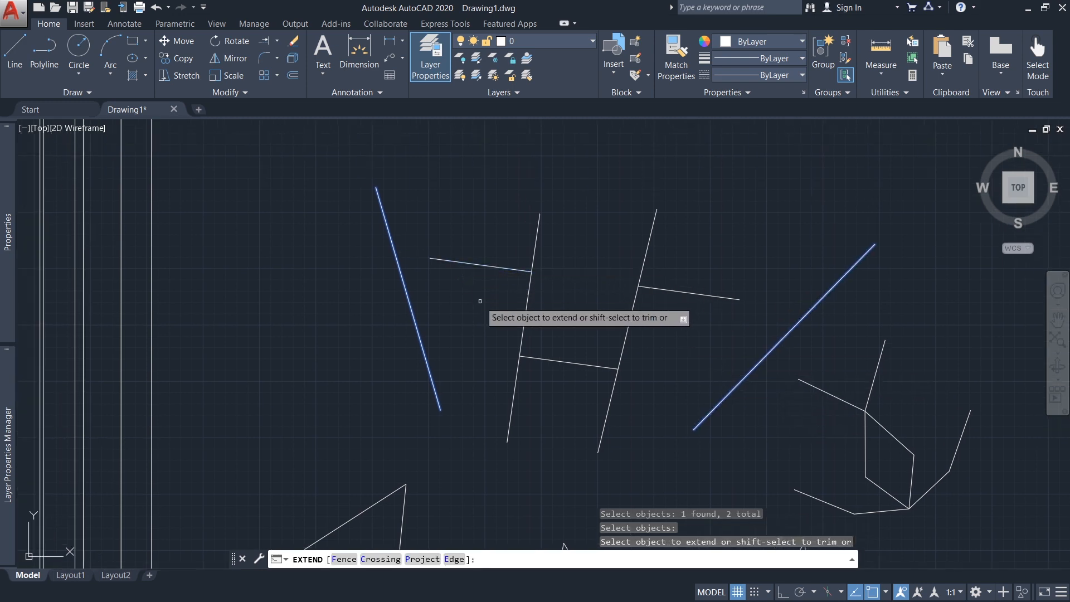
{"action": "left_click", "coordinate": [453, 262]}
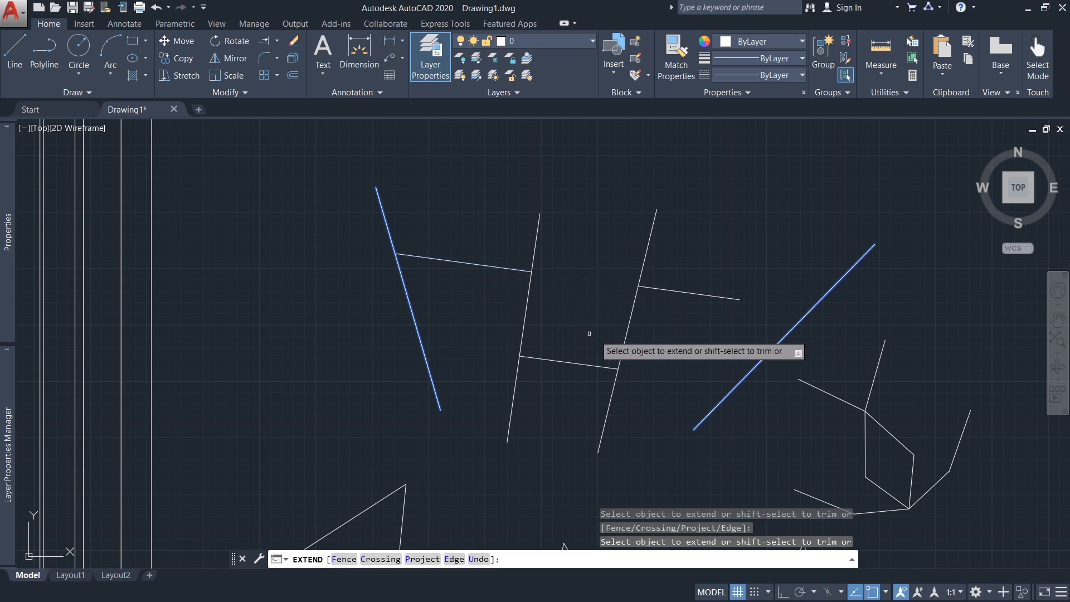
{"action": "left_click", "coordinate": [727, 297]}
{"action": "mouse_move", "coordinate": [727, 298]}
{"action": "middle_mouse_down"}
{"action": "mouse_move", "coordinate": [702, 309]}
{"action": "mouse_move", "coordinate": [706, 346]}
{"action": "mouse_move", "coordinate": [718, 349]}
{"action": "middle_mouse_up"}
{"action": "key", "text": "Return"}
Trim the right-hand steep line's end below the lower cross segment, using that segment as the cutting edge.
{"action": "middle_click_drag", "start_coordinate": [693, 347], "coordinate": [687, 339]}
{"action": "type", "text": "TR"}
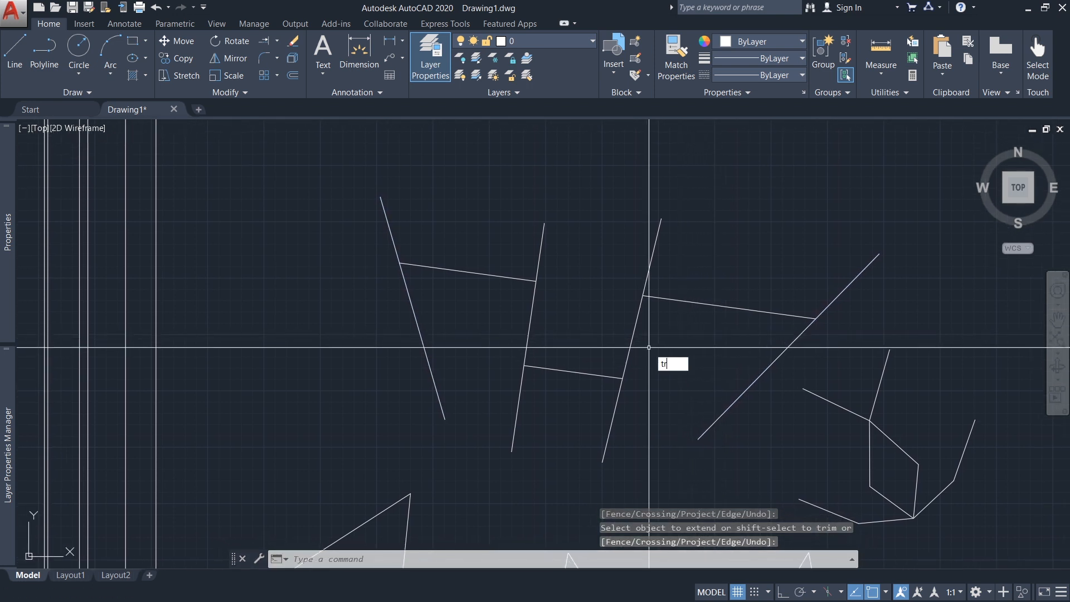
{"action": "key", "text": "Return"}
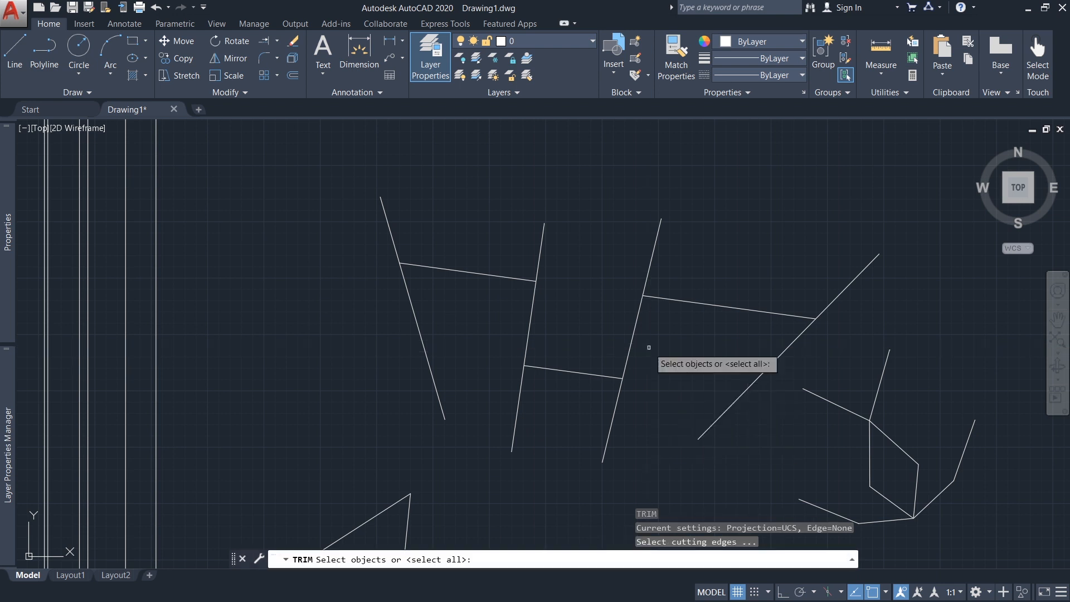
{"action": "middle_click_drag", "start_coordinate": [649, 347], "coordinate": [625, 323]}
{"action": "left_click", "coordinate": [628, 339]}
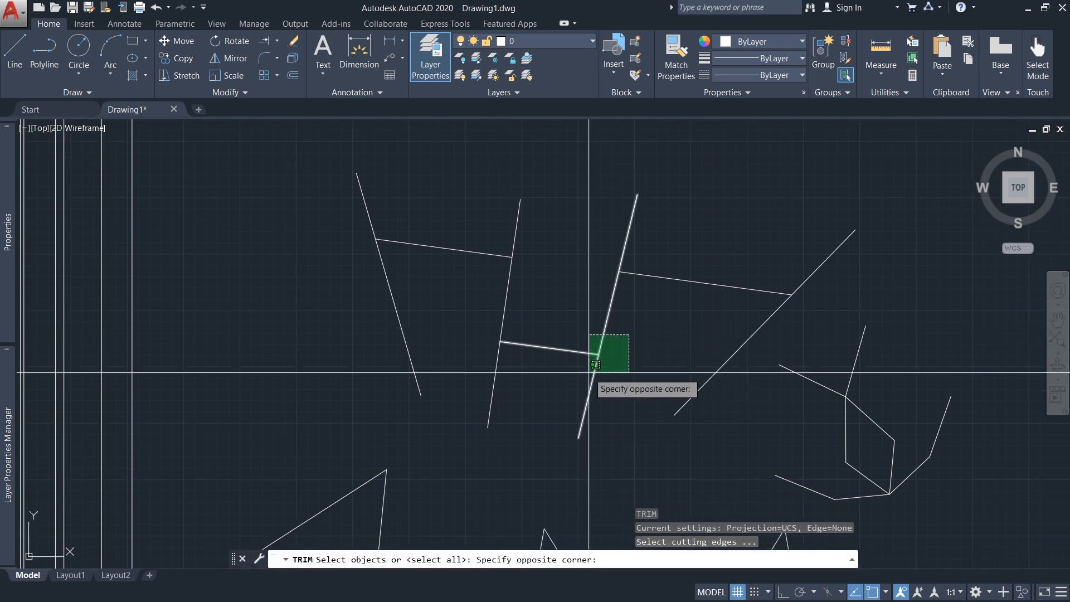
{"action": "left_click", "coordinate": [576, 382]}
{"action": "key", "text": "Return"}
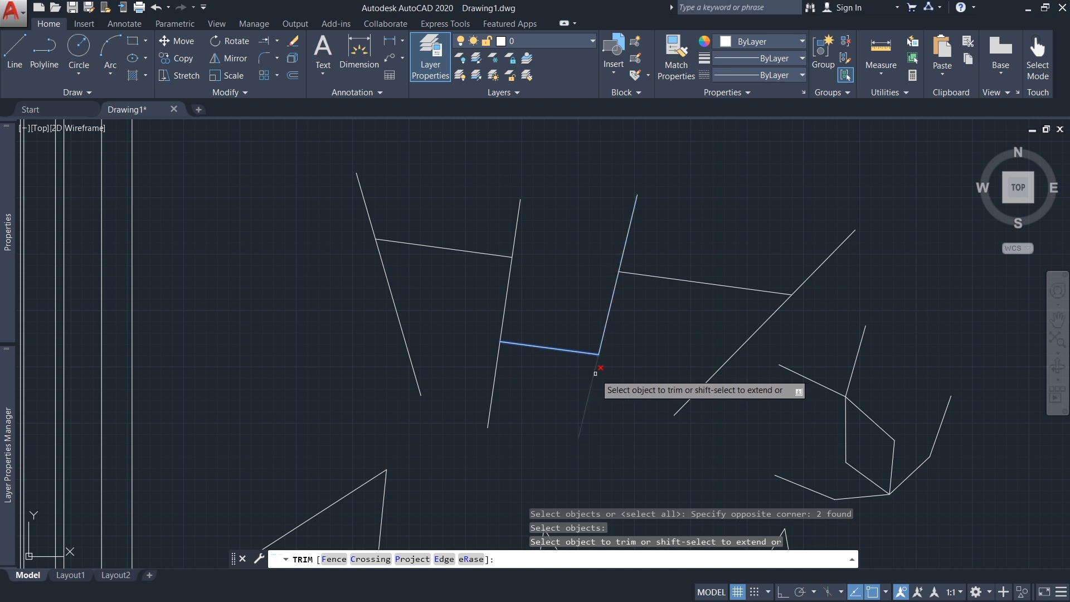
{"action": "left_click", "coordinate": [595, 373]}
{"action": "key", "text": "Return"}
Extend the lower cross segment leftward to the outer left slanted line, using that line as the boundary edge.
{"action": "mouse_move", "coordinate": [544, 348]}
{"action": "middle_mouse_down"}
{"action": "mouse_move", "coordinate": [554, 377]}
{"action": "mouse_move", "coordinate": [546, 370]}
{"action": "middle_mouse_up"}
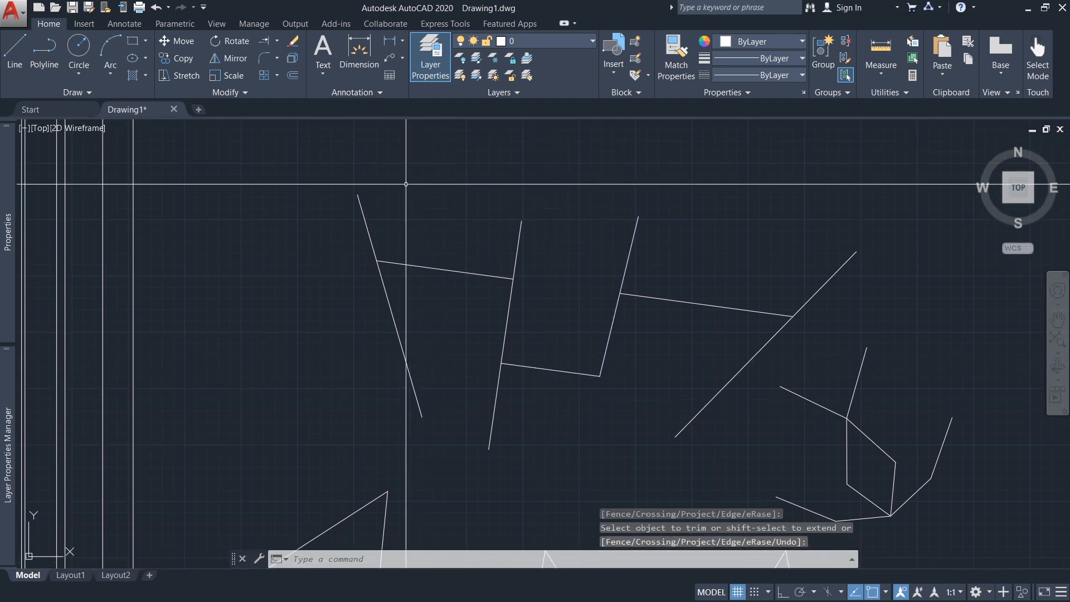
{"action": "type", "text": "ex"}
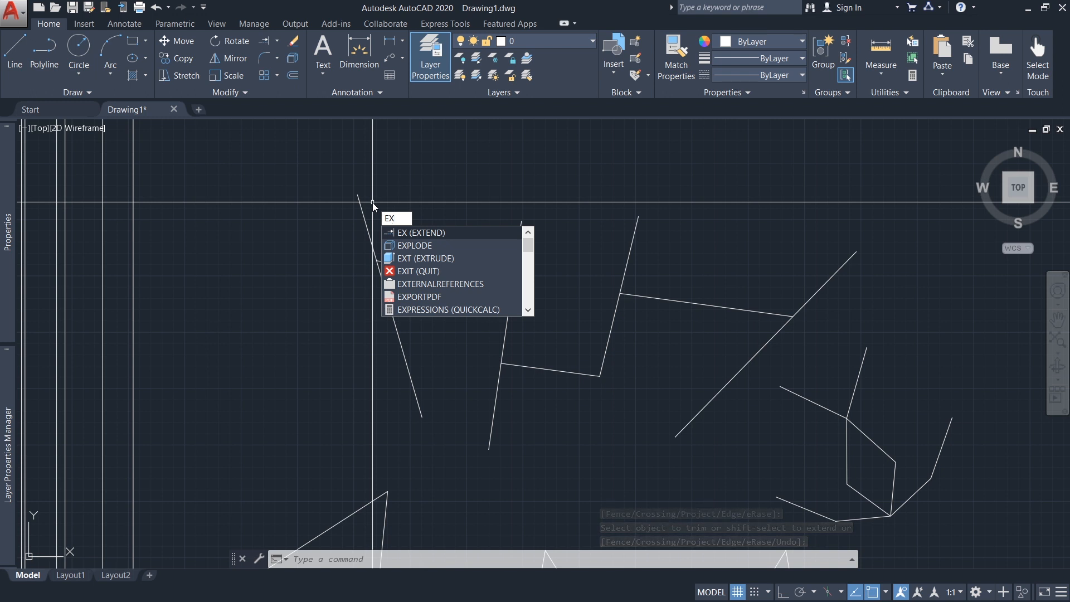
{"action": "key", "text": "Return"}
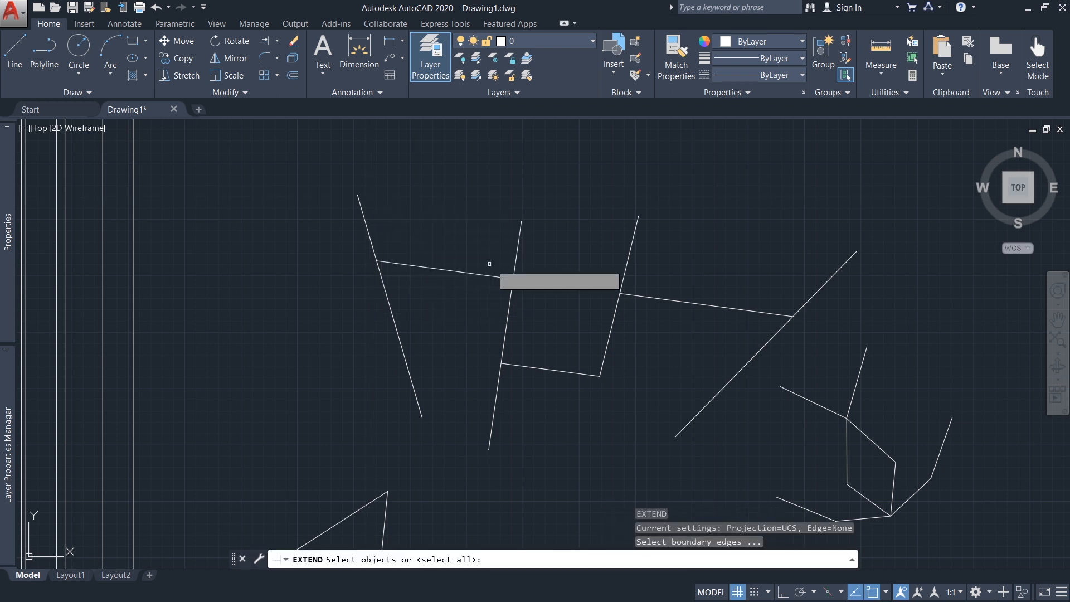
{"action": "left_click", "coordinate": [422, 352]}
{"action": "left_click", "coordinate": [370, 374]}
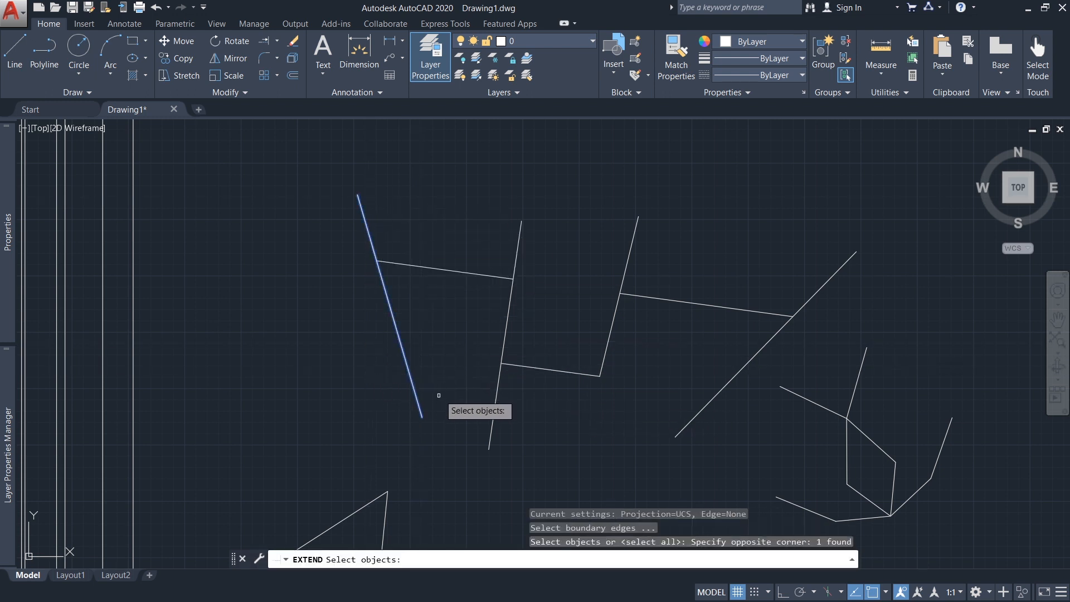
{"action": "key", "text": "Return"}
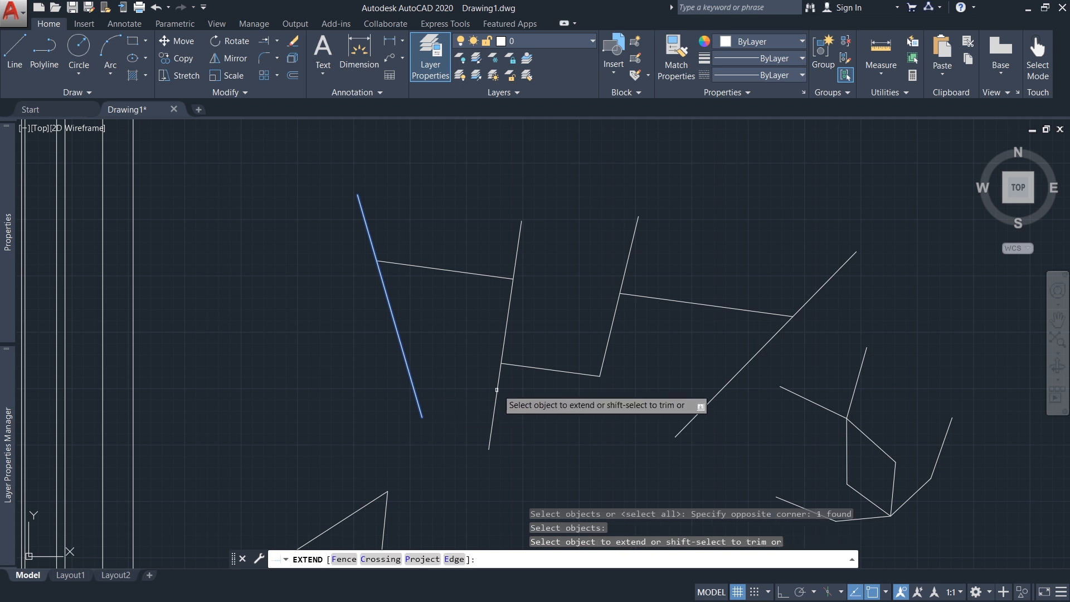
{"action": "left_click", "coordinate": [512, 365]}
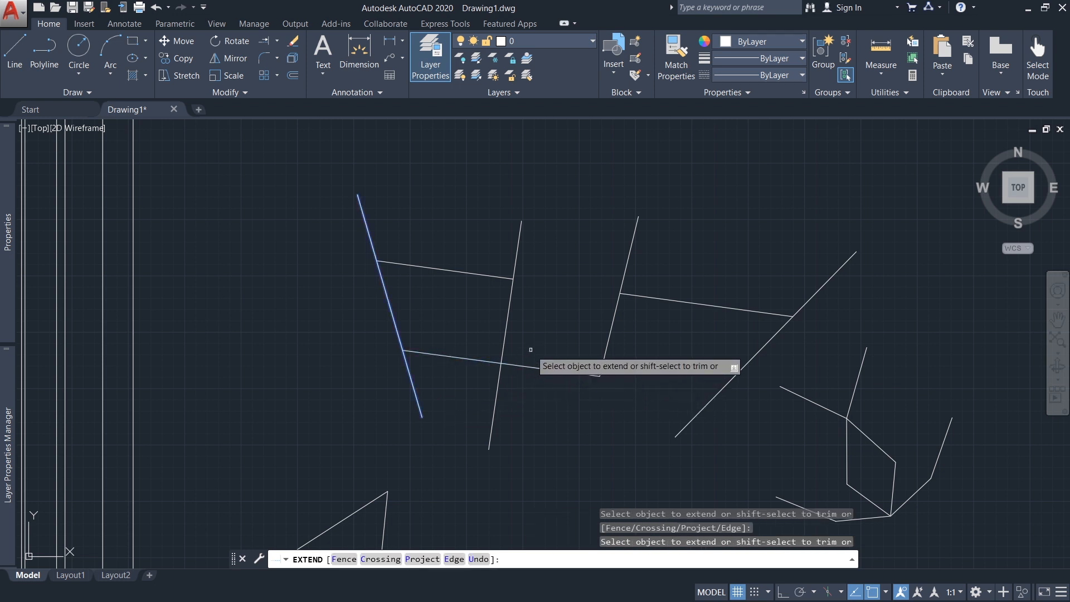
{"action": "key", "text": "Escape"}
{"action": "scroll", "coordinate": [478, 338], "scroll_direction": "down", "scroll_amount": 5}
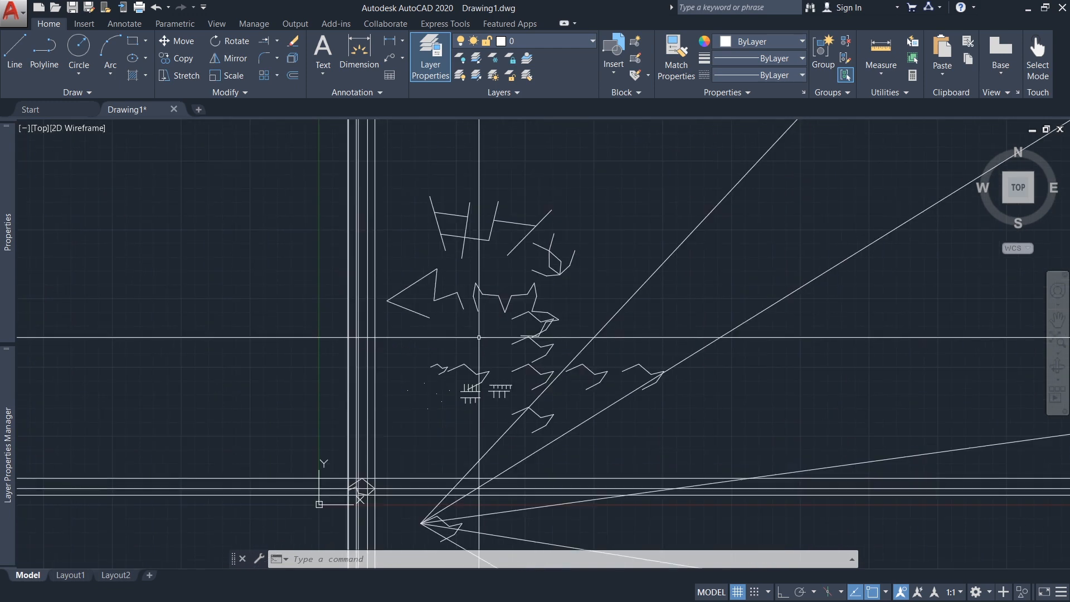
{"action": "mouse_move", "coordinate": [484, 339]}
{"action": "middle_mouse_down"}
{"action": "mouse_move", "coordinate": [511, 339]}
{"action": "mouse_move", "coordinate": [485, 339]}
{"action": "middle_mouse_up"}
{"action": "scroll", "coordinate": [613, 342], "scroll_direction": "up", "scroll_amount": 3}
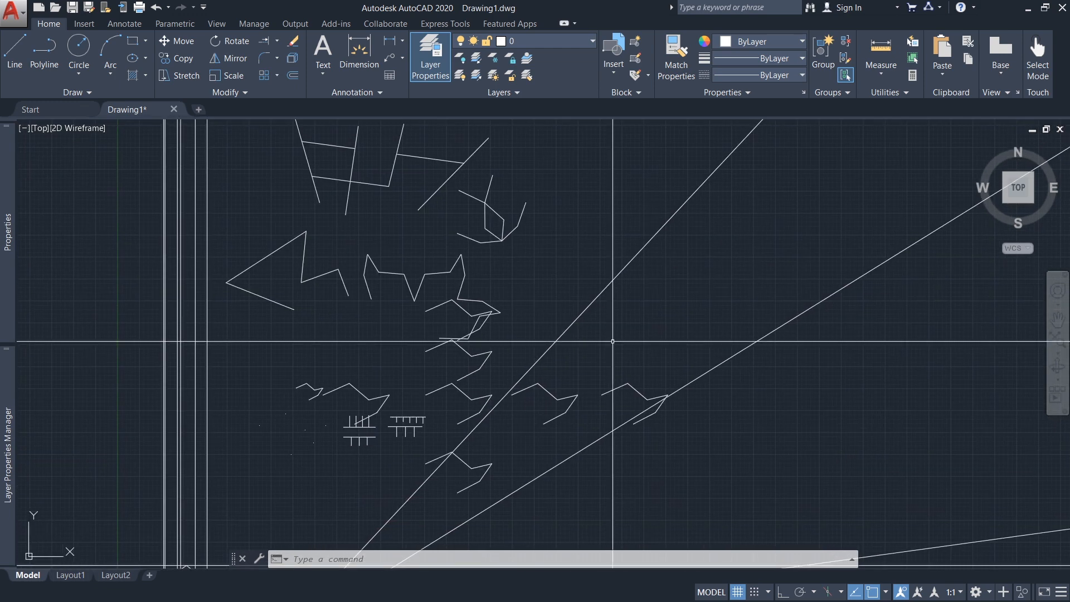
{"action": "scroll", "coordinate": [565, 335], "scroll_direction": "down", "scroll_amount": 5}
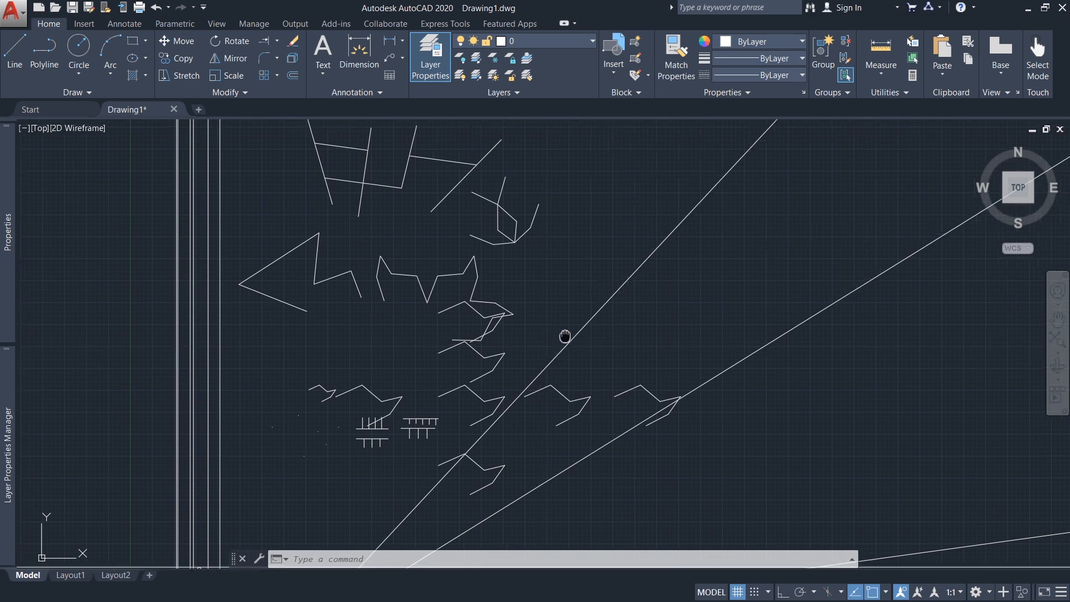
{"action": "scroll", "coordinate": [557, 335], "scroll_direction": "up", "scroll_amount": 3}
{"action": "mouse_move", "coordinate": [557, 335]}
{"action": "middle_mouse_down"}
{"action": "mouse_move", "coordinate": [544, 358]}
{"action": "mouse_move", "coordinate": [552, 337]}
{"action": "mouse_move", "coordinate": [529, 315]}
{"action": "middle_mouse_up"}
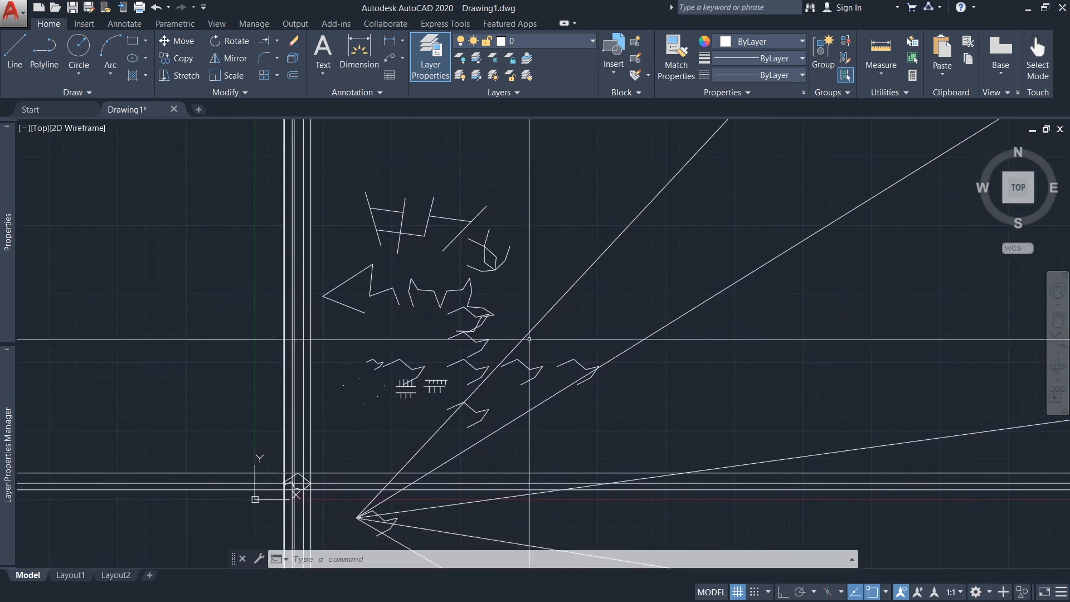
{"action": "mouse_move", "coordinate": [418, 367]}
{"action": "middle_mouse_down"}
{"action": "mouse_move", "coordinate": [482, 360]}
{"action": "mouse_move", "coordinate": [501, 341]}
{"action": "middle_mouse_up"}
{"action": "scroll", "coordinate": [502, 341], "scroll_direction": "down", "scroll_amount": 5}
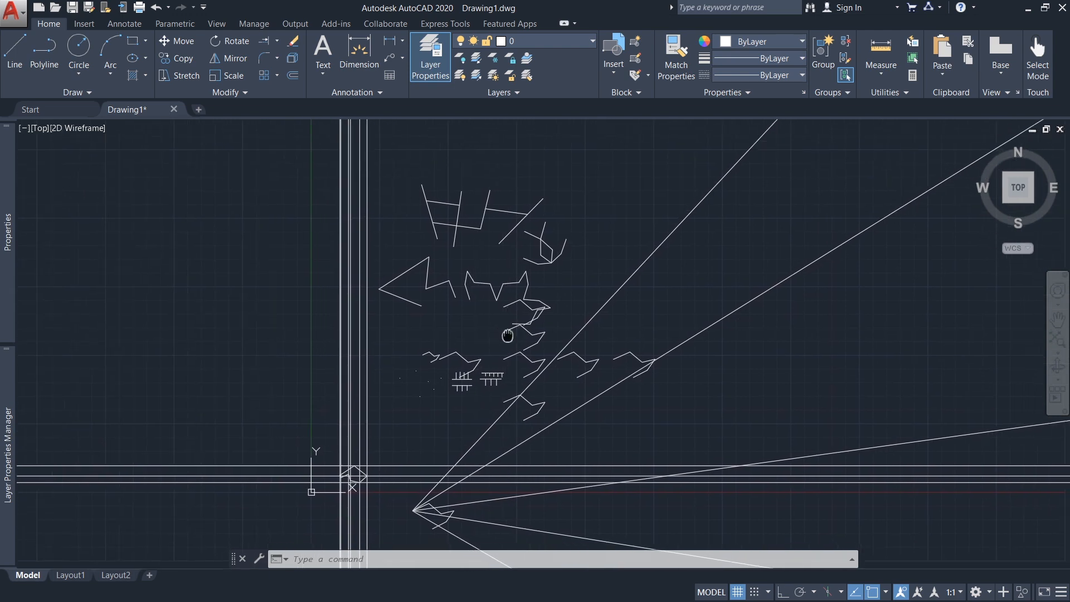
{"action": "scroll", "coordinate": [482, 359], "scroll_direction": "up", "scroll_amount": 3}
{"action": "scroll", "coordinate": [492, 372], "scroll_direction": "up", "scroll_amount": 4}
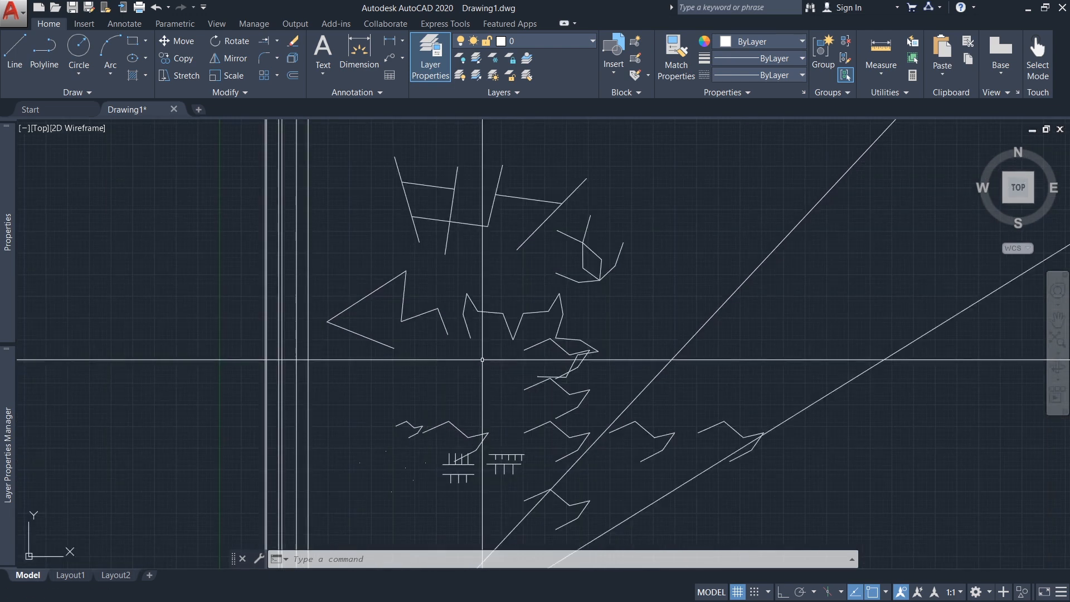
{"action": "scroll", "coordinate": [449, 388], "scroll_direction": "down", "scroll_amount": 4}
{"action": "scroll", "coordinate": [462, 359], "scroll_direction": "up", "scroll_amount": 2}
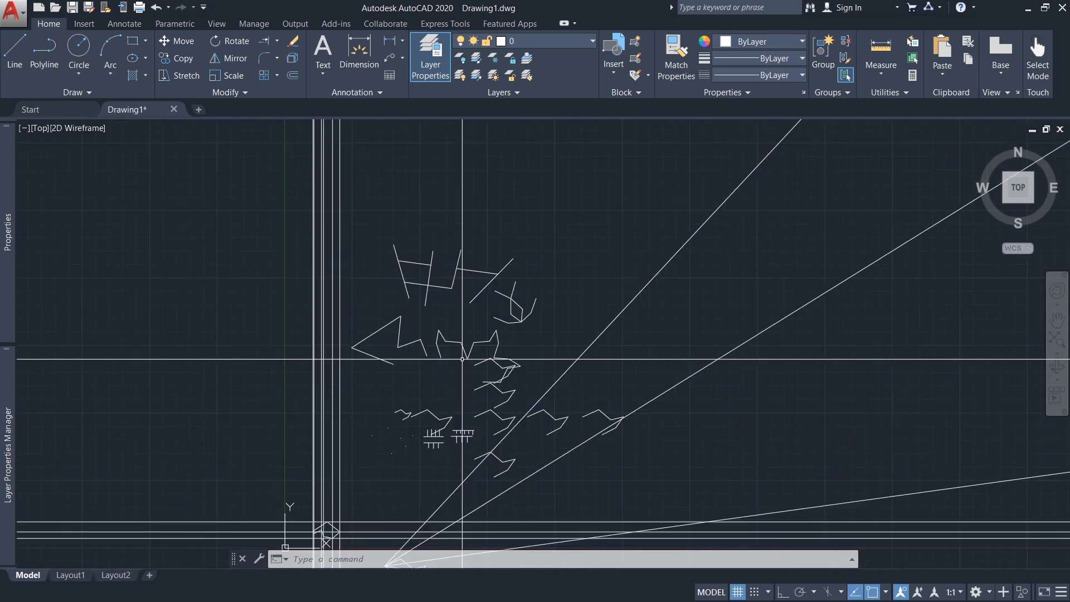
{"action": "scroll", "coordinate": [452, 357], "scroll_direction": "down", "scroll_amount": 3}
{"action": "scroll", "coordinate": [462, 341], "scroll_direction": "up", "scroll_amount": 3}
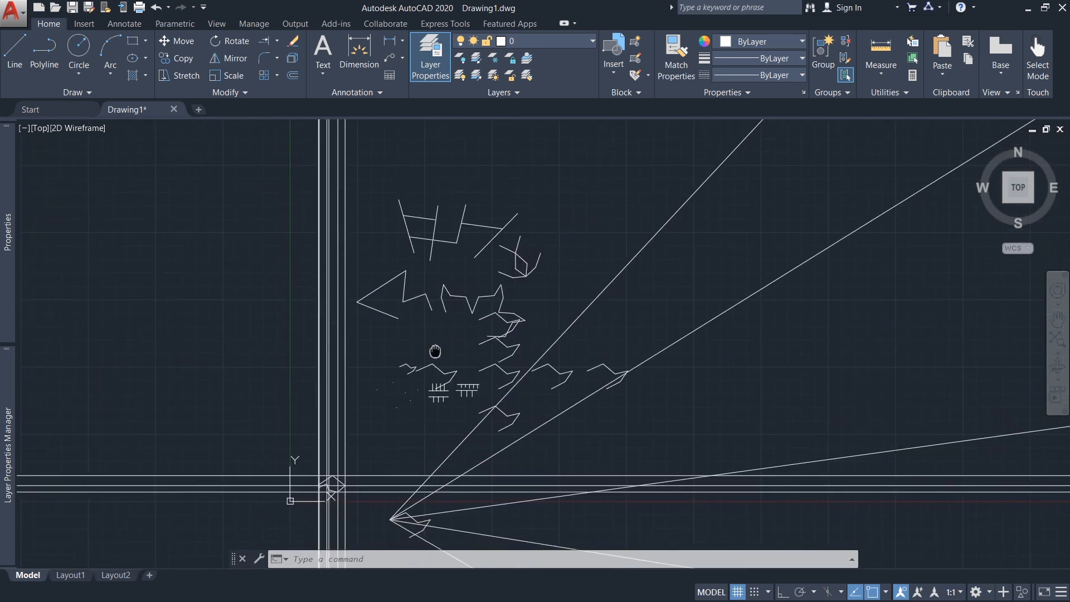
{"action": "scroll", "coordinate": [460, 351], "scroll_direction": "down", "scroll_amount": 2}
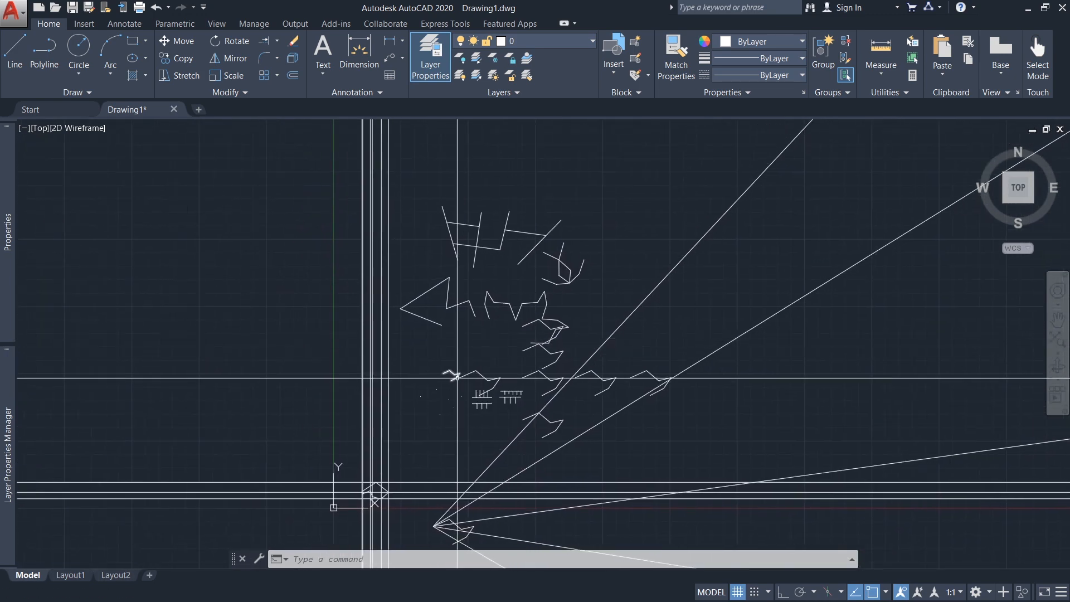
{"action": "scroll", "coordinate": [457, 378], "scroll_direction": "up", "scroll_amount": 2}
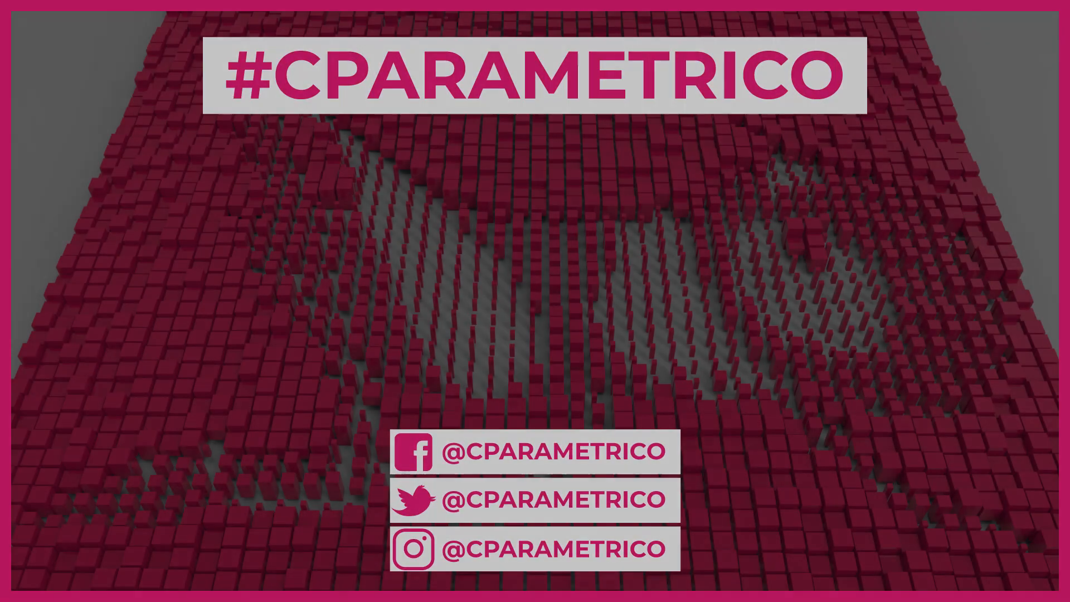